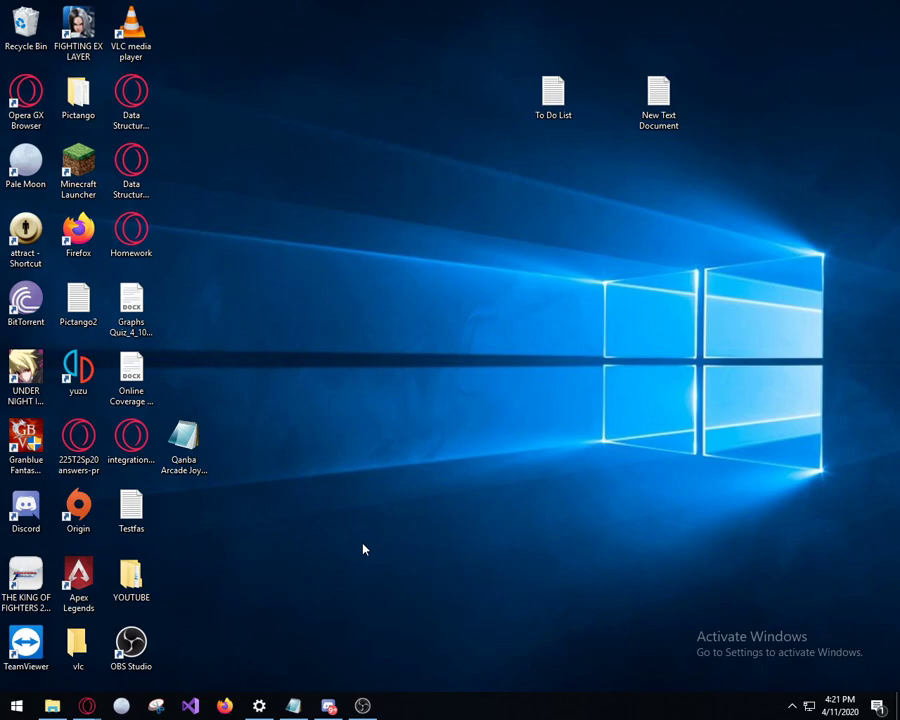
# - Switch to the browser and view the title and preface of the FGC ARCADIA NullDC Guide document
pyautogui.moveTo(87, 704)
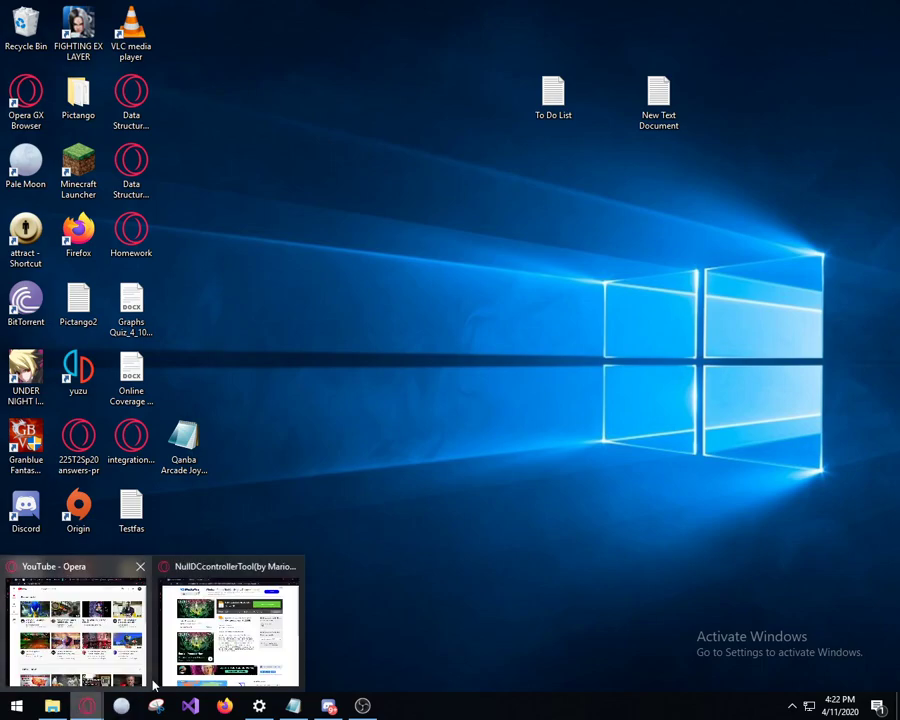
pyautogui.moveTo(190, 670)
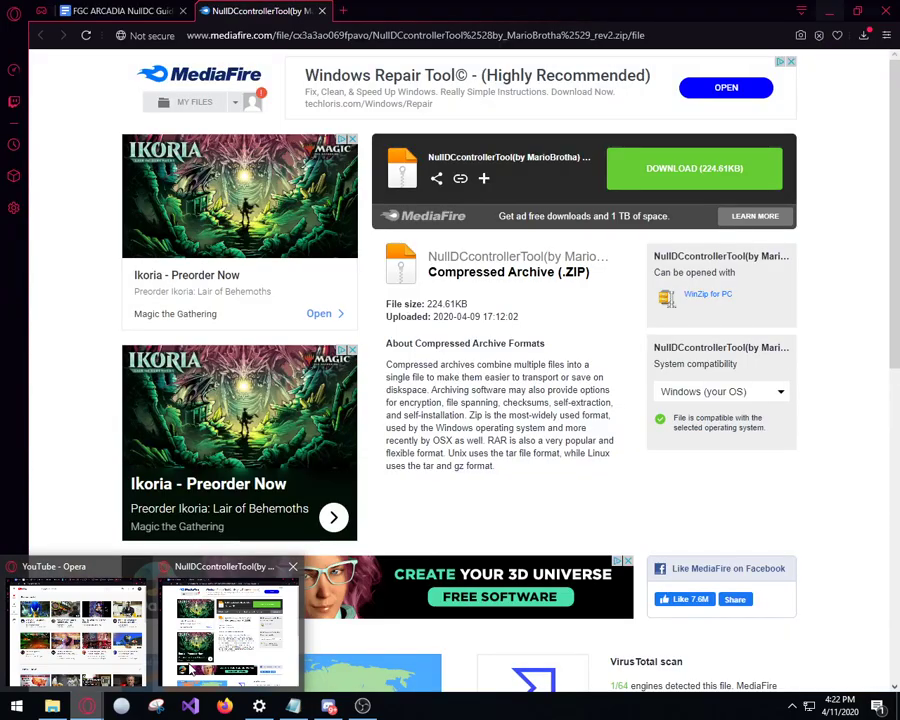
pyautogui.click(72, 14)
pyautogui.scroll(10, 520, 280)
pyautogui.scroll(3, 552, 300)
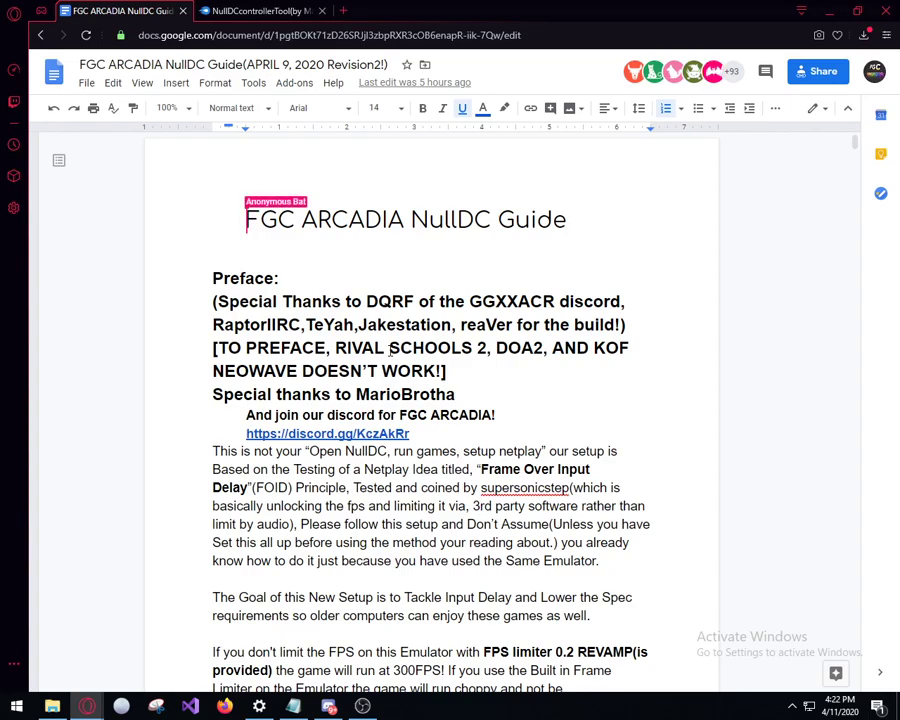
pyautogui.scroll(-1, 365, 277)
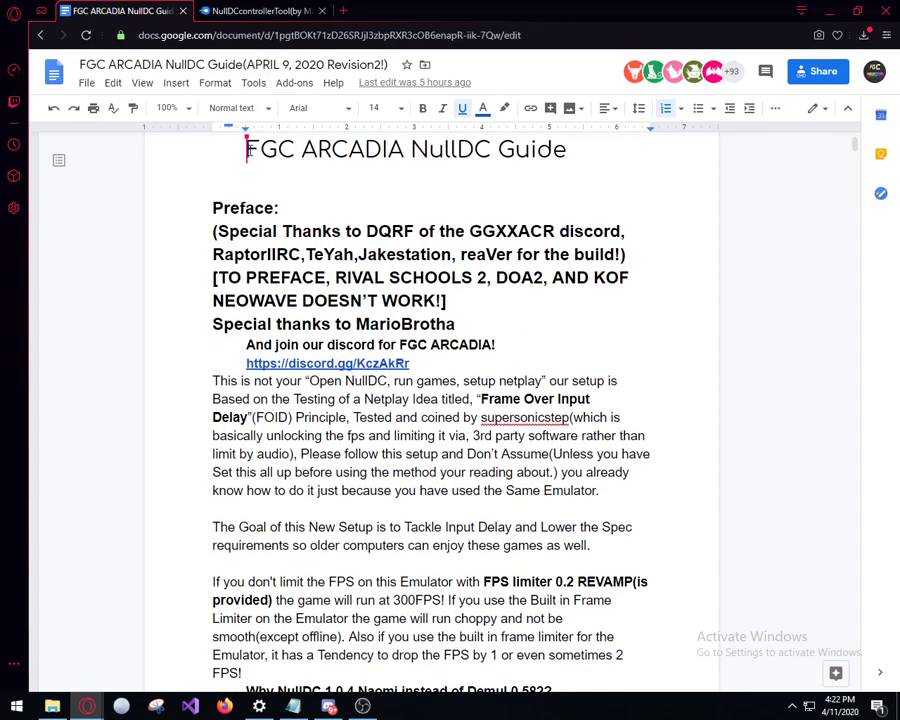
pyautogui.scroll(1, 300, 156)
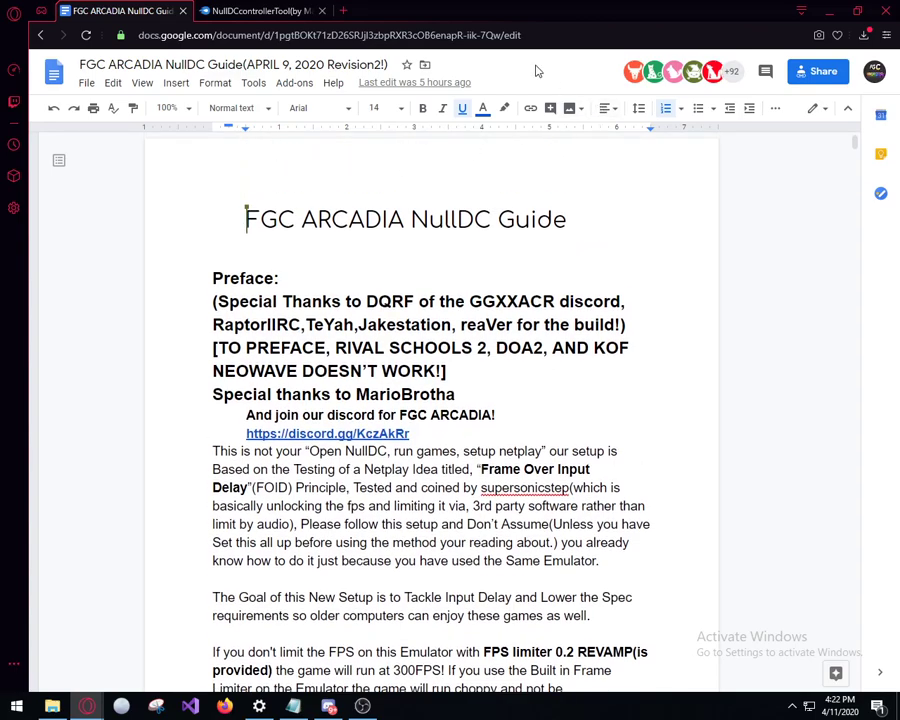
# - Minimize the browser and open the YOUTUBE folder on the desktop
pyautogui.click(830, 11)
pyautogui.doubleClick(131, 580)
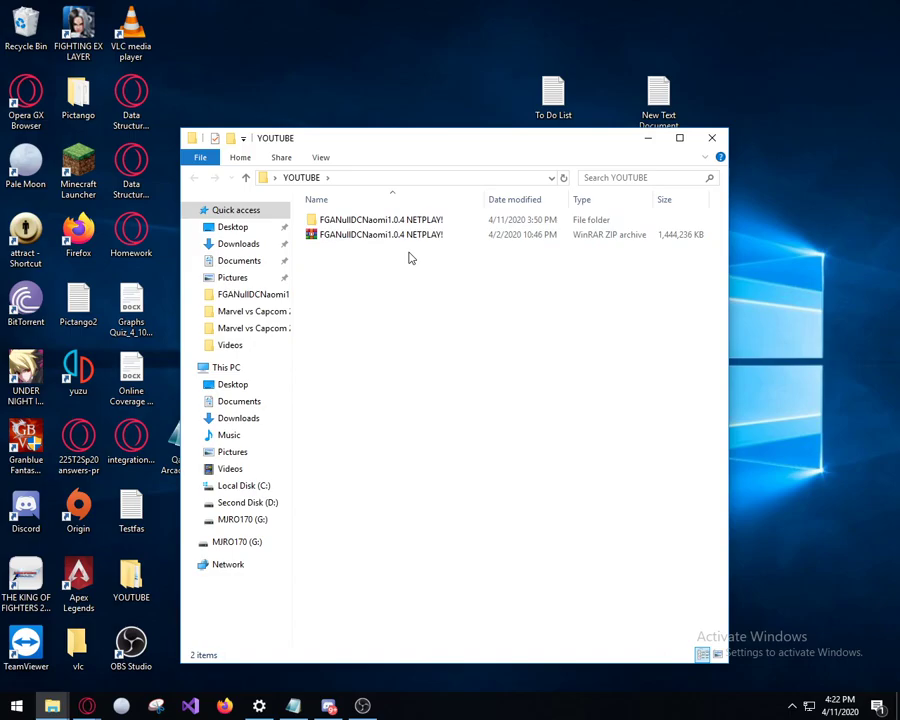
# - Return to the NullDC guide and examine the Offline Play download links for the netplay build and the training mode build
pyautogui.click(87, 706)
pyautogui.click(165, 650)
pyautogui.scroll(-15, 420, 395)
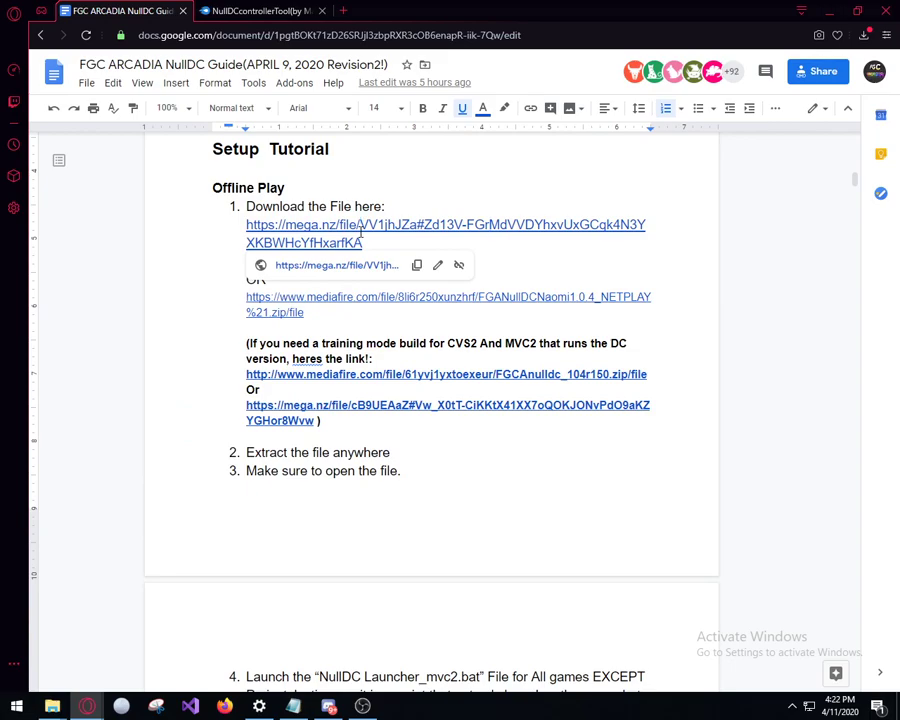
pyautogui.click(369, 312)
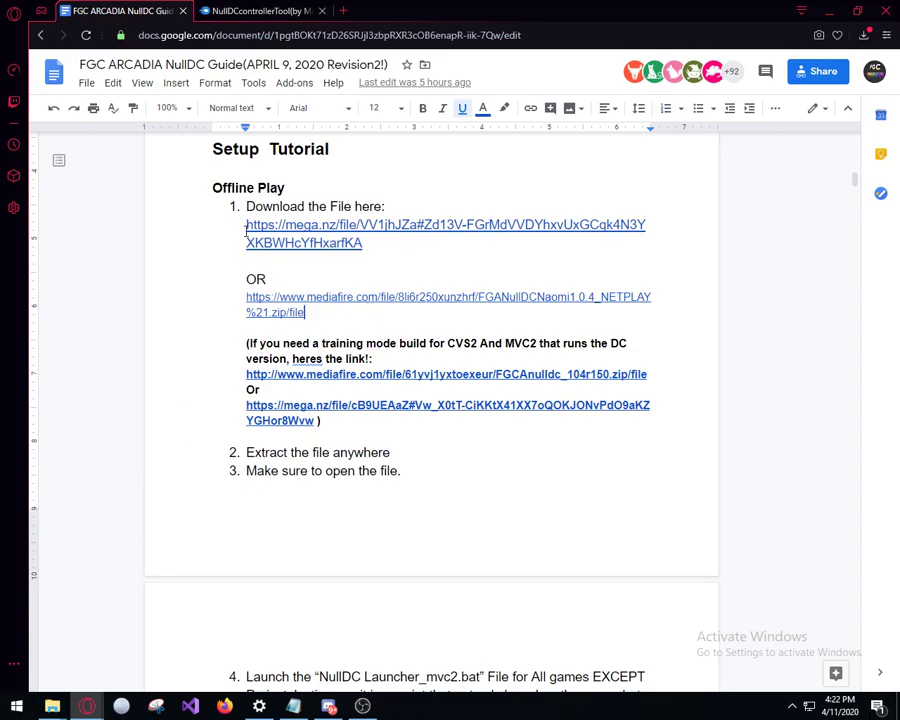
pyautogui.moveTo(246, 225); pyautogui.dragTo(260, 263)
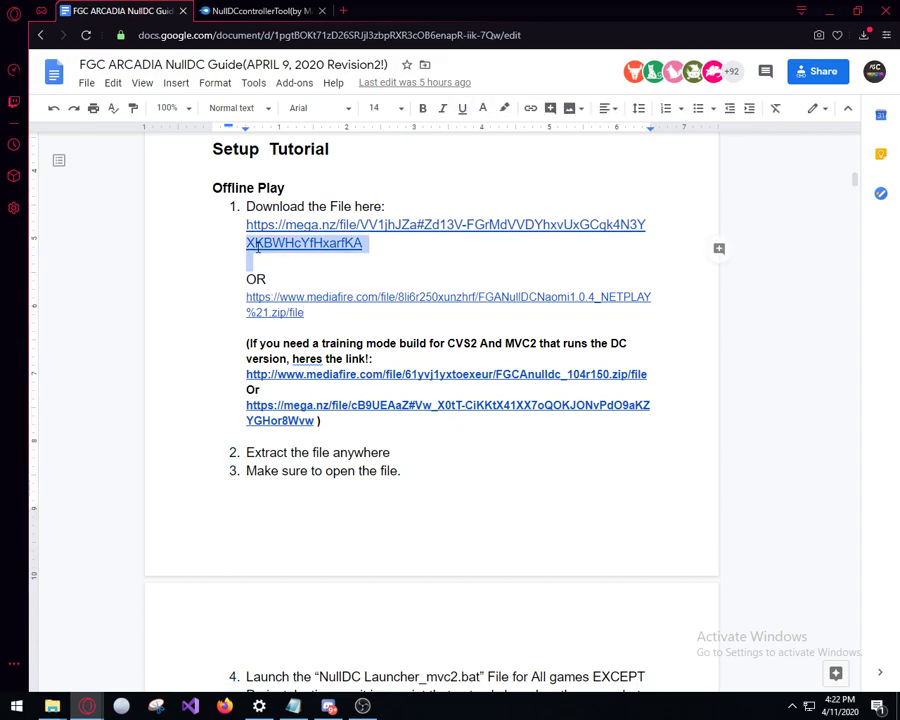
pyautogui.click(258, 226)
pyautogui.click(269, 313)
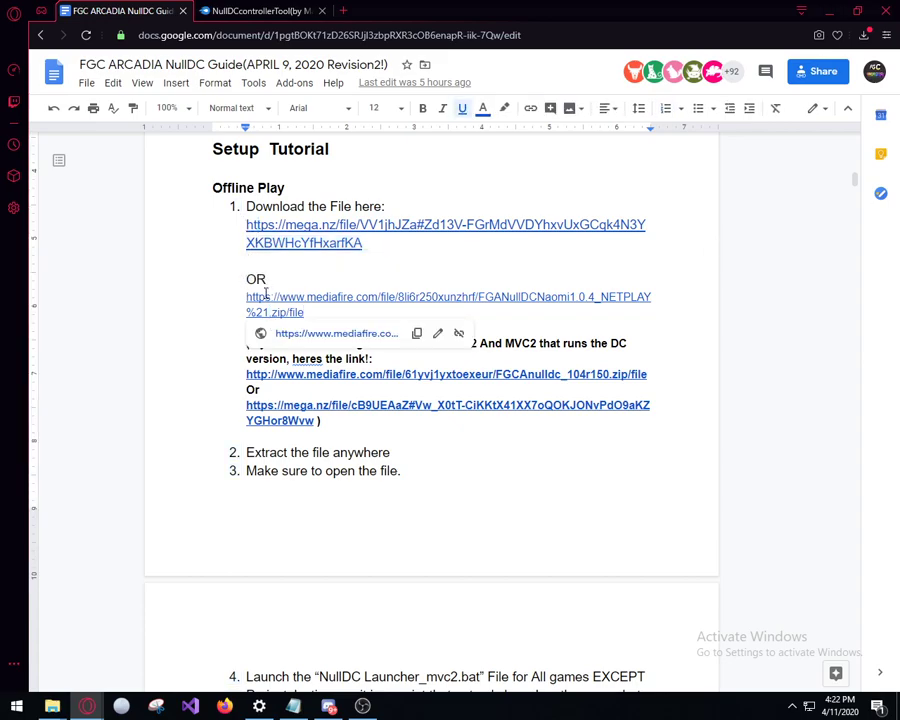
pyautogui.click(256, 279)
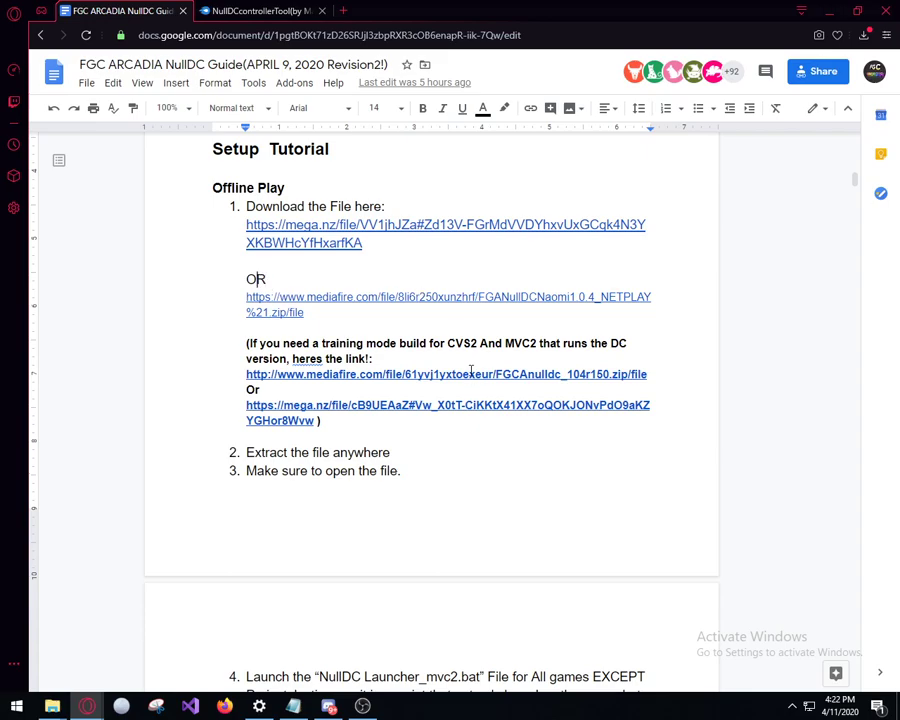
pyautogui.click(404, 375)
pyautogui.click(593, 408)
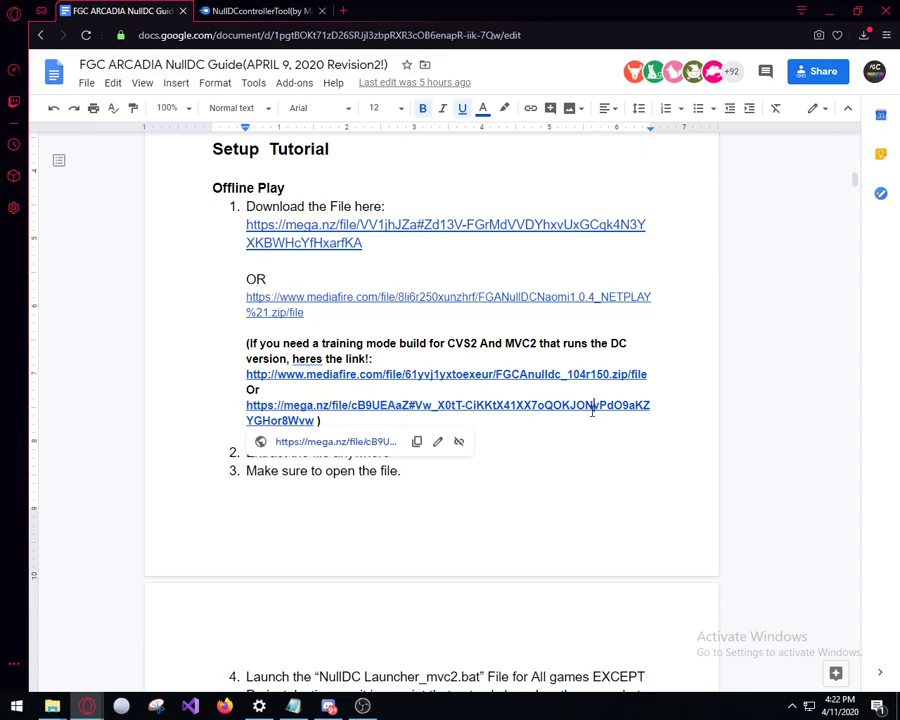
pyautogui.click(398, 389)
pyautogui.click(404, 375)
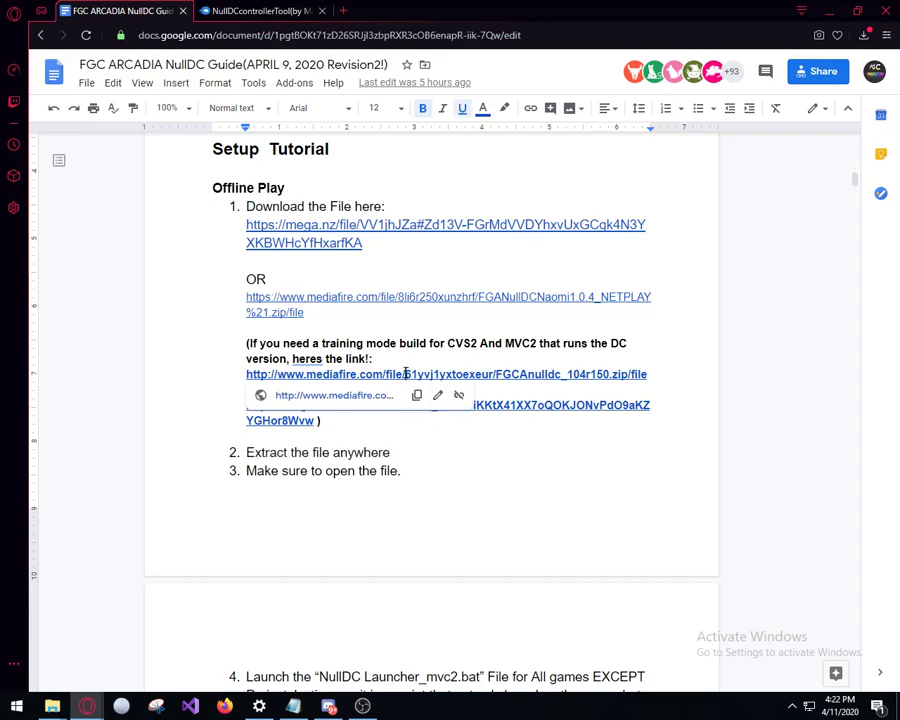
pyautogui.click(466, 326)
pyautogui.click(452, 304)
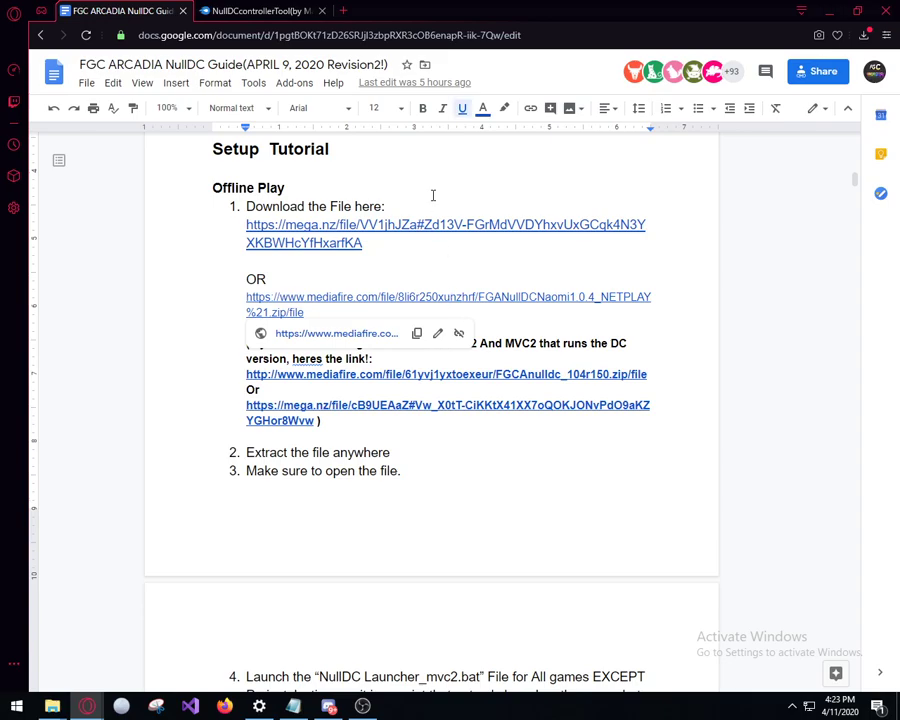
pyautogui.click(410, 225)
# - Return to the YOUTUBE folder, open the FGANullDCNaomi1.0.4 NETPLAY! folder and run NullDC Launcher_mvc2
pyautogui.click(830, 13)
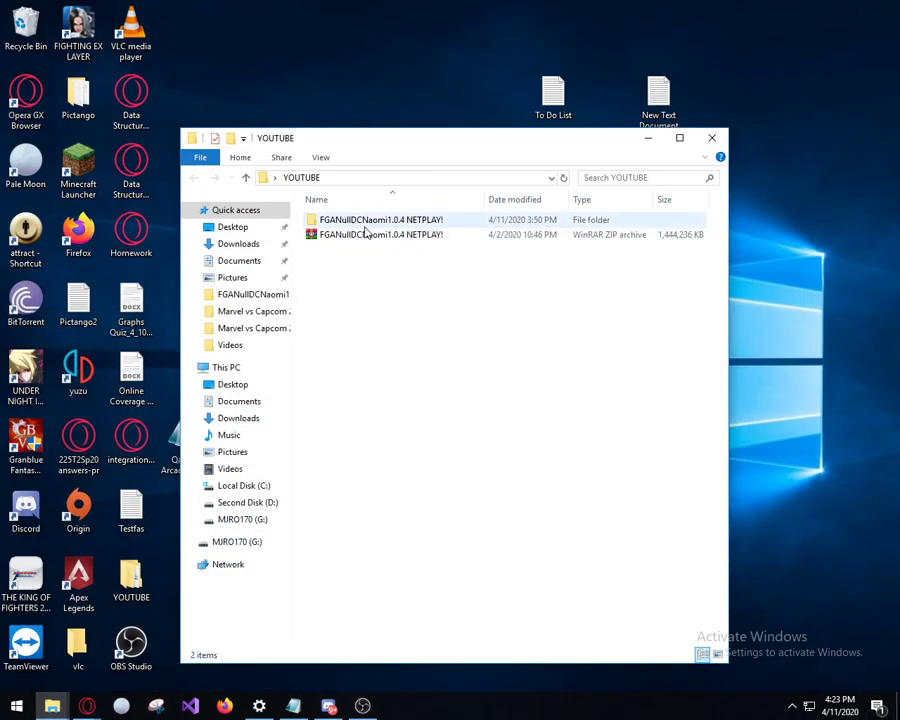
pyautogui.click(365, 237)
pyautogui.doubleClick(372, 236)
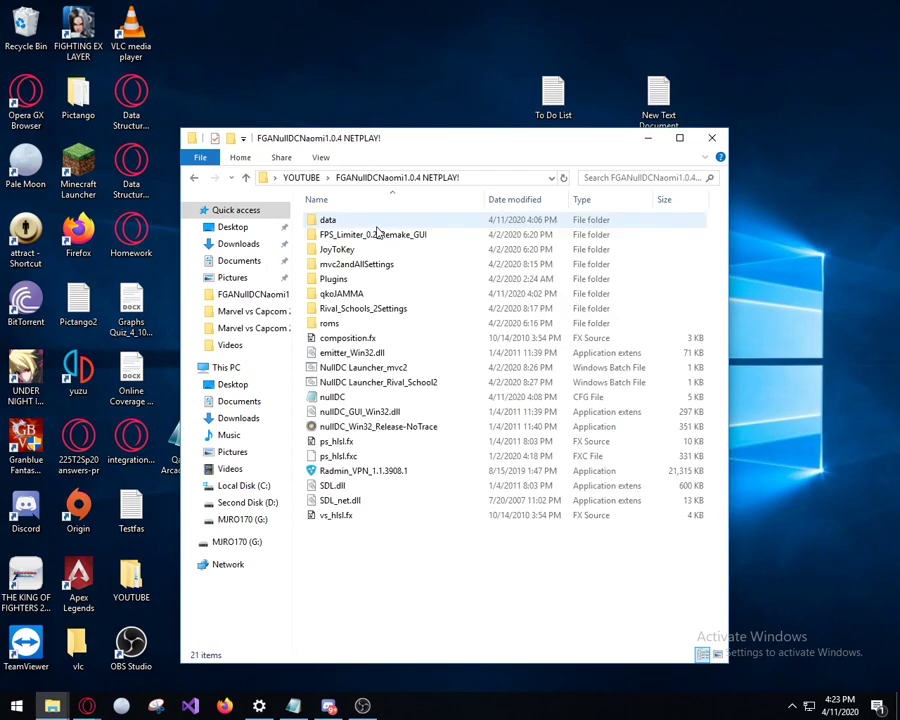
pyautogui.doubleClick(352, 369)
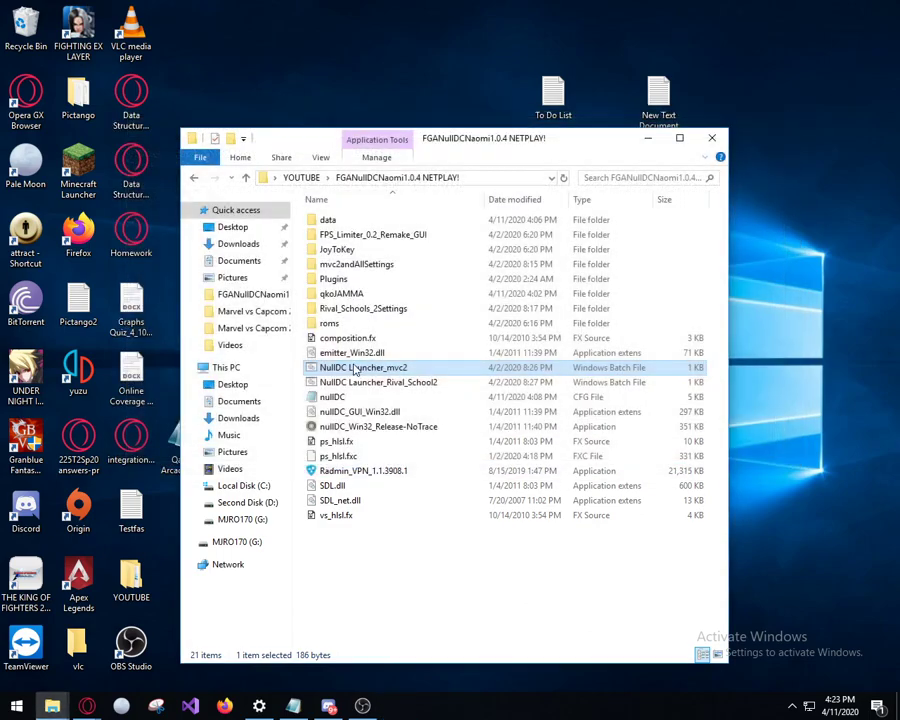
pyautogui.moveTo(259, 146); pyautogui.dragTo(313, 154)
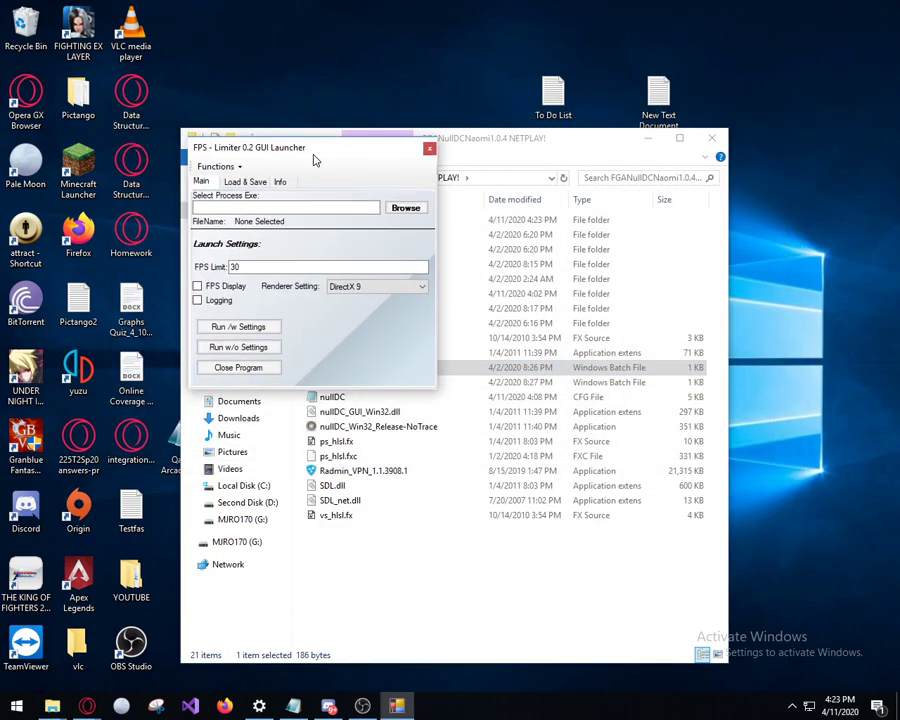
# - Choose nullDC_Win32_Release-NoTrace from the YOUTUBE netplay folder as the process executable and set the FPS limit to 60
pyautogui.click(402, 207)
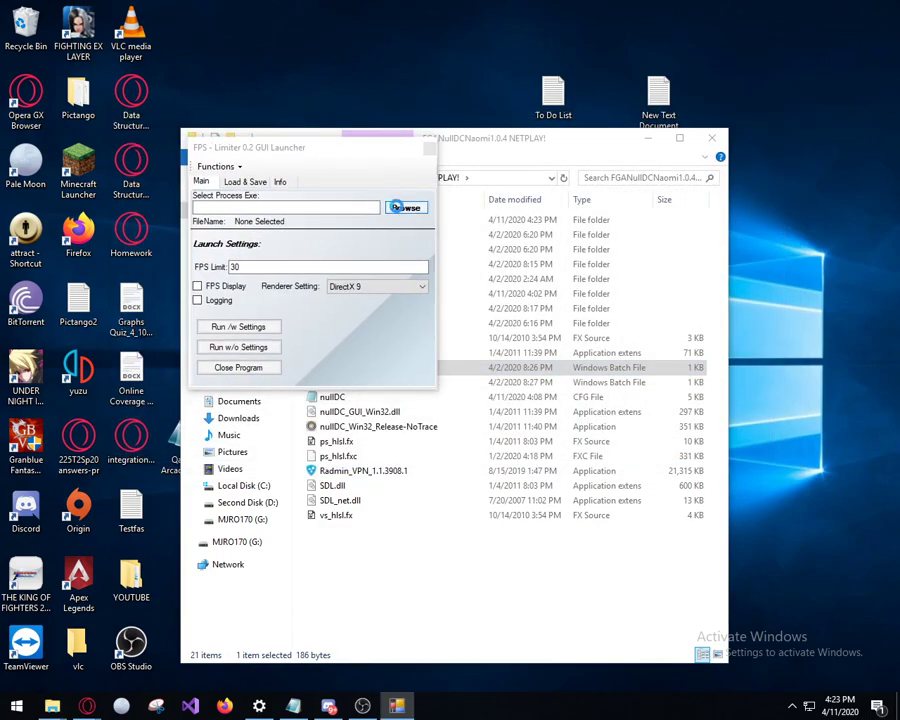
pyautogui.scroll(1, 265, 255)
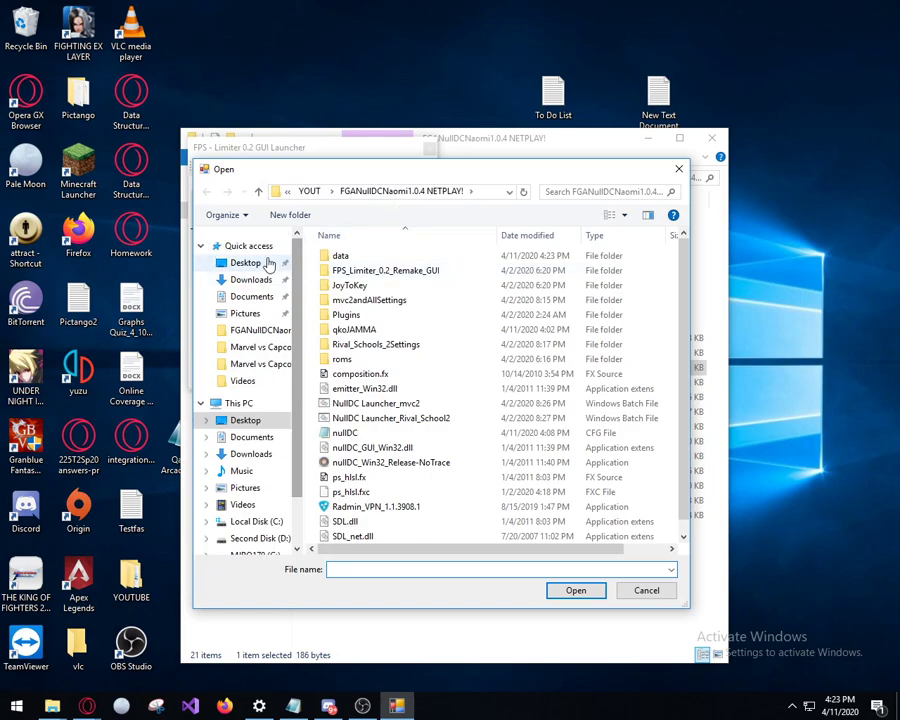
pyautogui.click(252, 268)
pyautogui.doubleClick(395, 287)
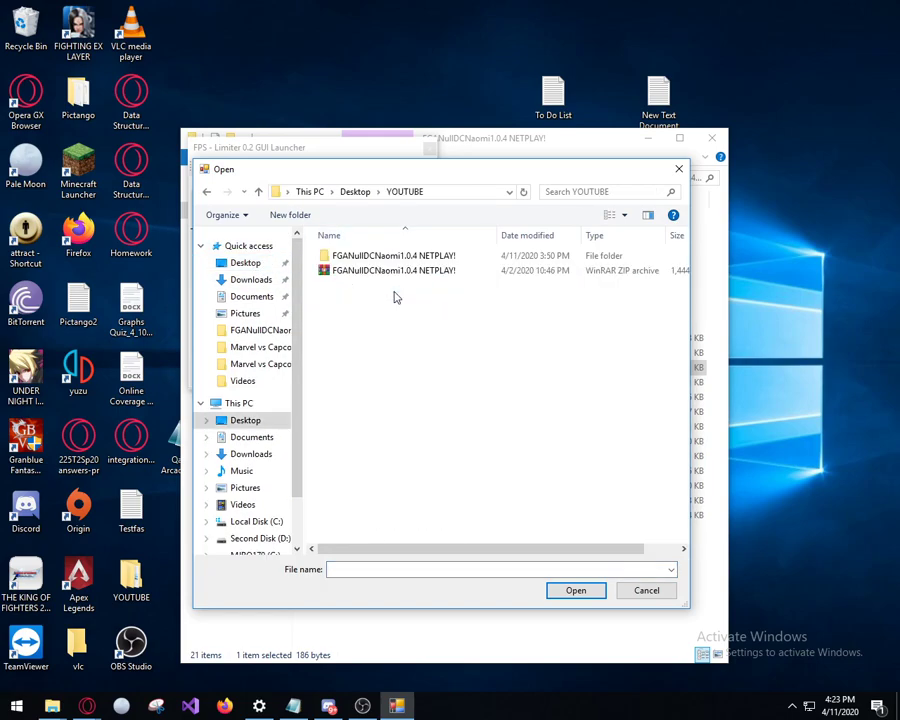
pyautogui.doubleClick(400, 257)
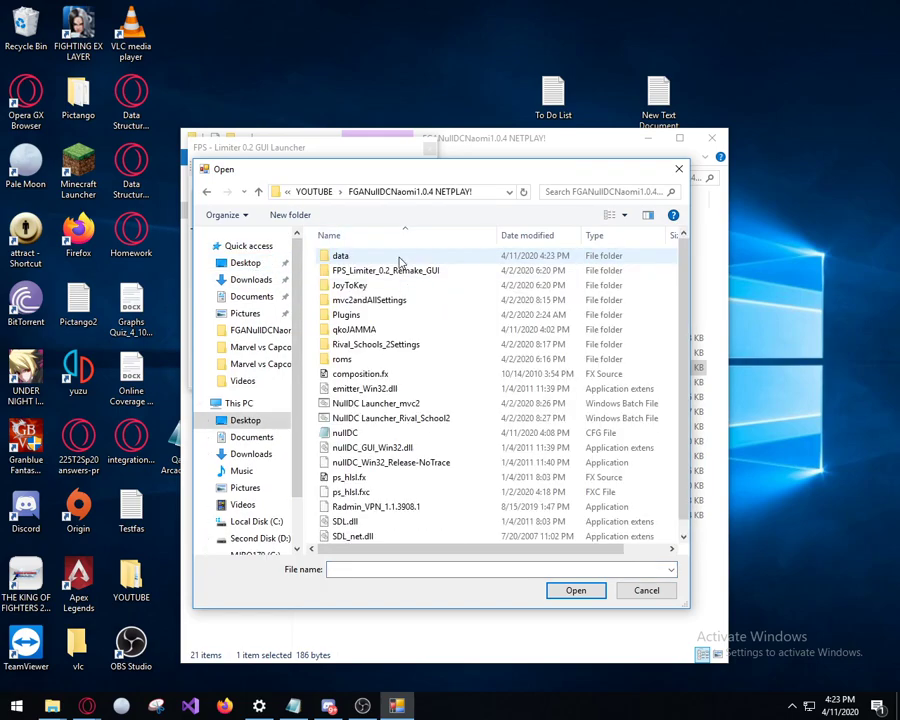
pyautogui.click(383, 402)
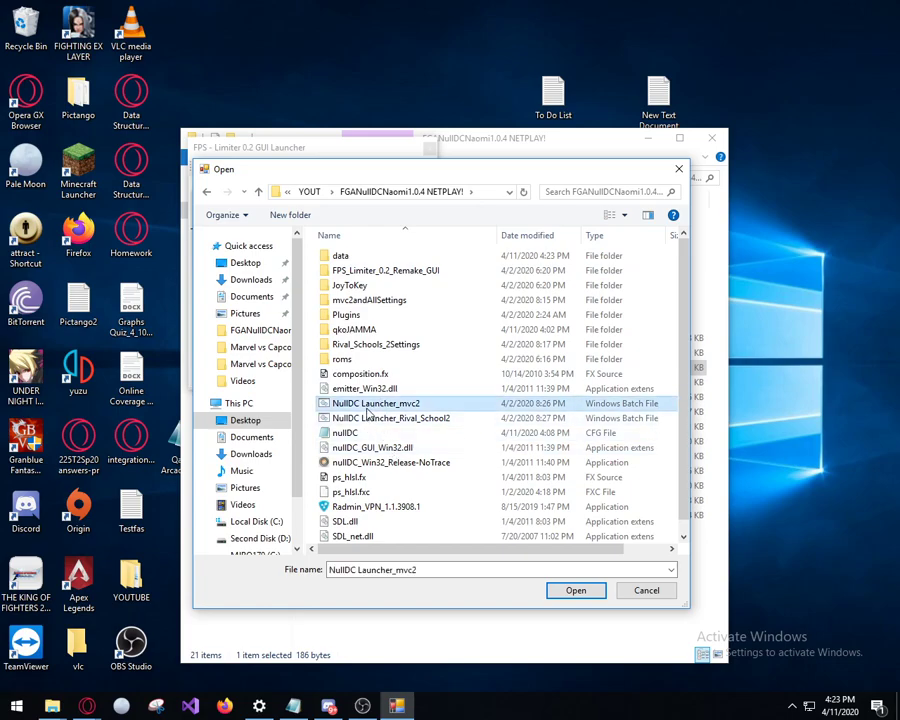
pyautogui.click(420, 462)
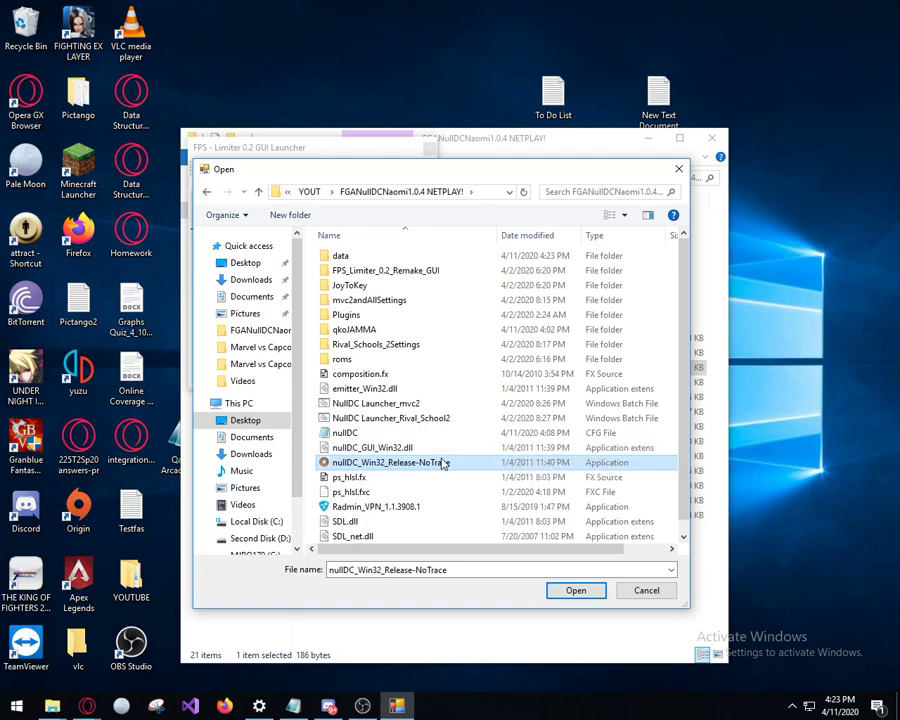
pyautogui.doubleClick(444, 463)
pyautogui.doubleClick(281, 265)
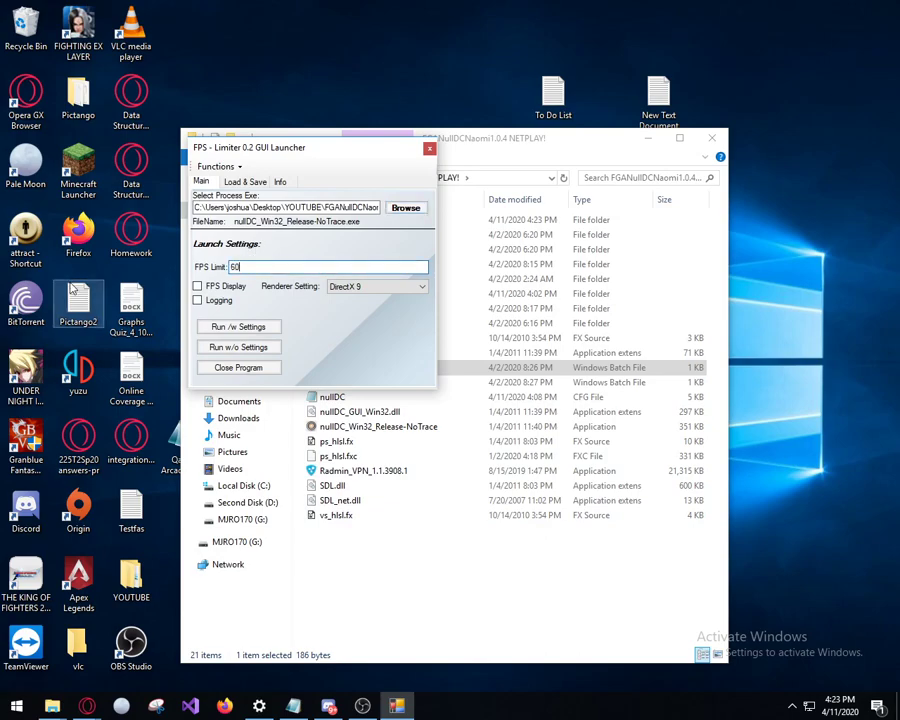
# - Save the FPS limiter settings under the name ffsg and refresh the save list
pyautogui.click(248, 181)
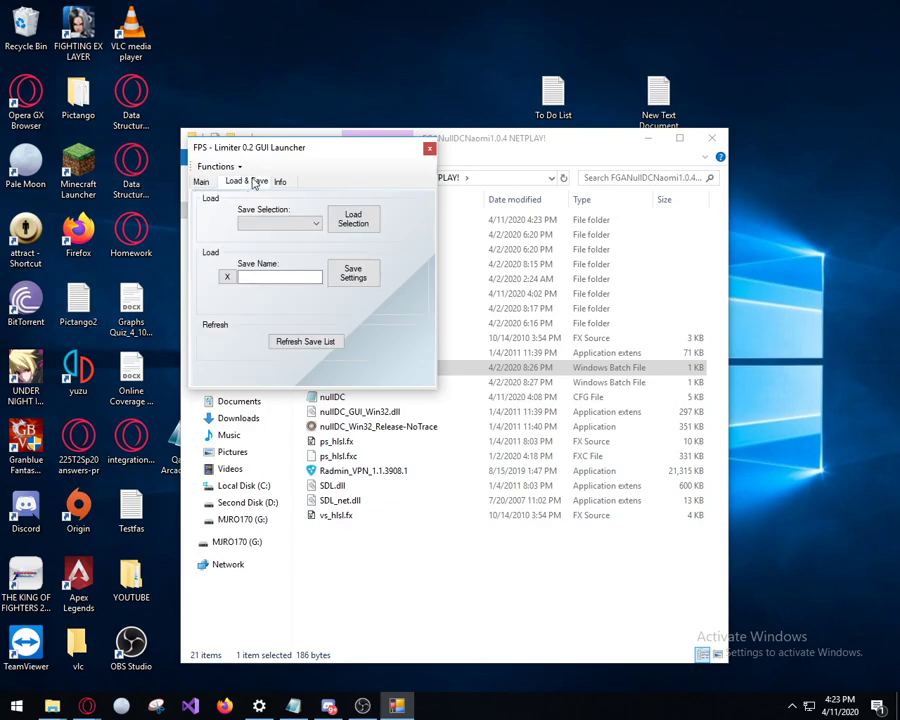
pyautogui.click(310, 223)
pyautogui.click(314, 223)
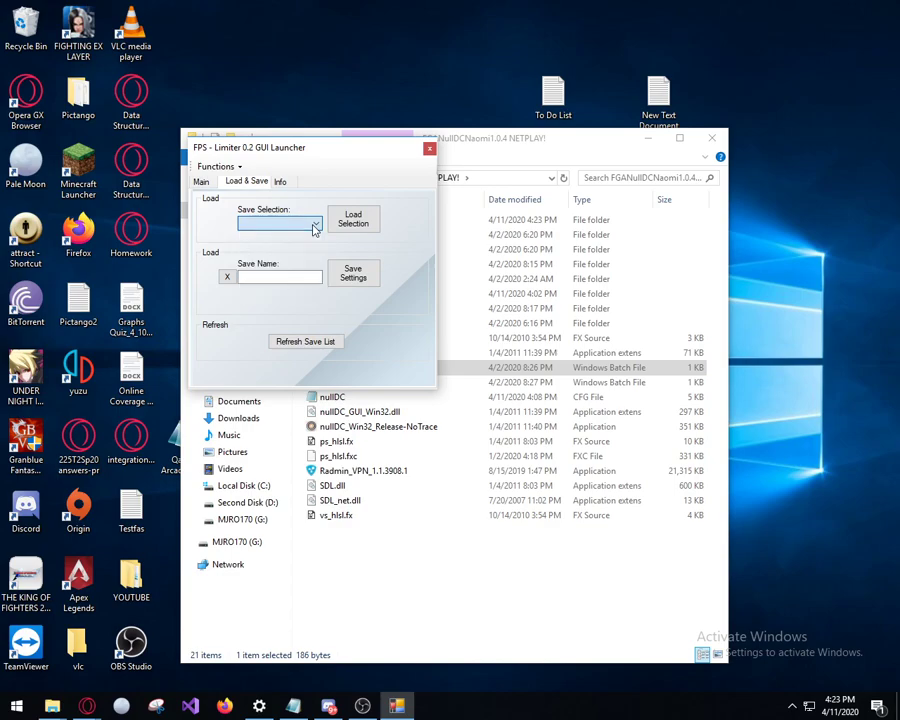
pyautogui.click(271, 275)
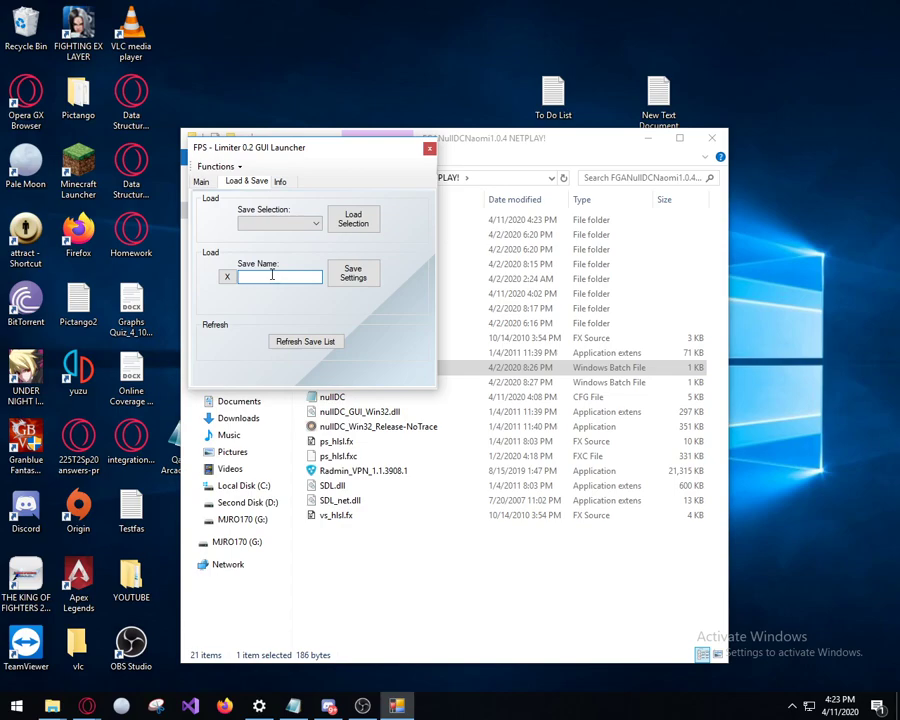
pyautogui.click(201, 182)
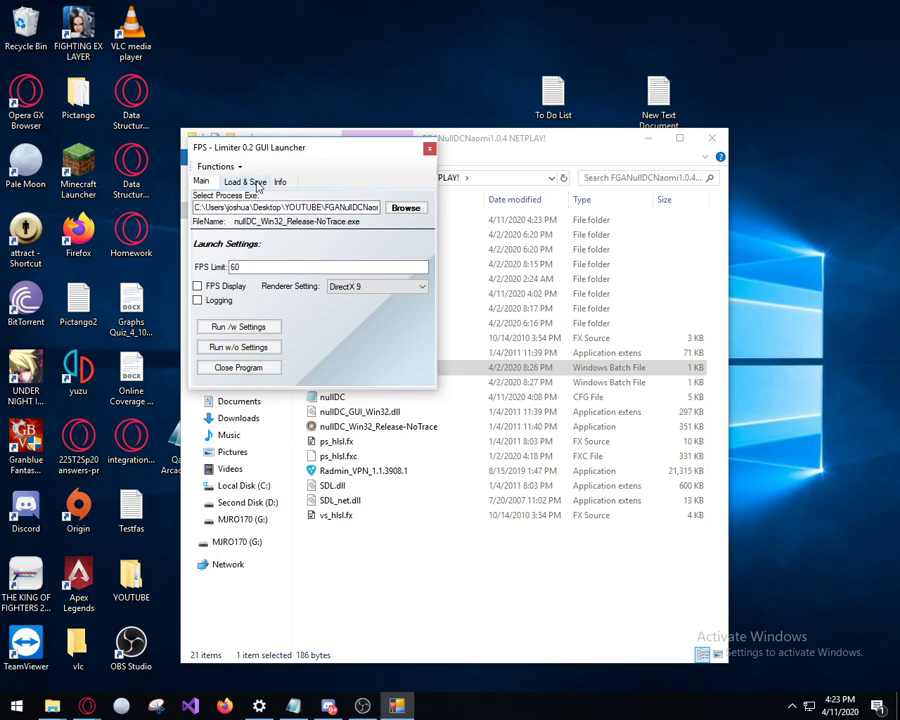
pyautogui.click(257, 184)
pyautogui.click(274, 277)
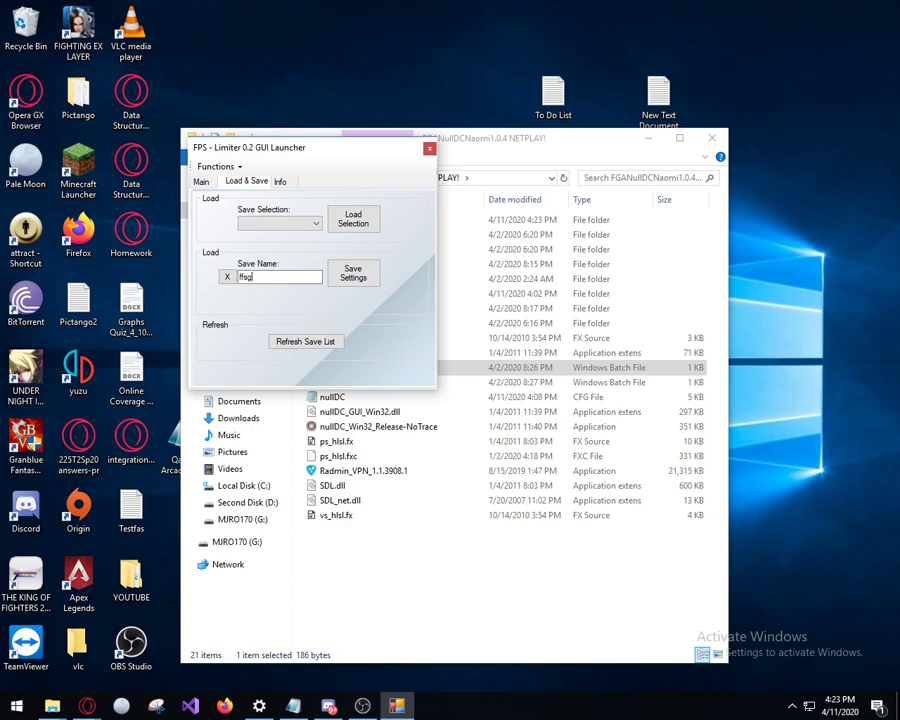
pyautogui.click(355, 276)
pyautogui.click(331, 344)
# - Load the saved ffsg settings and check the executable and FPS limit in the main launch settings
pyautogui.click(295, 224)
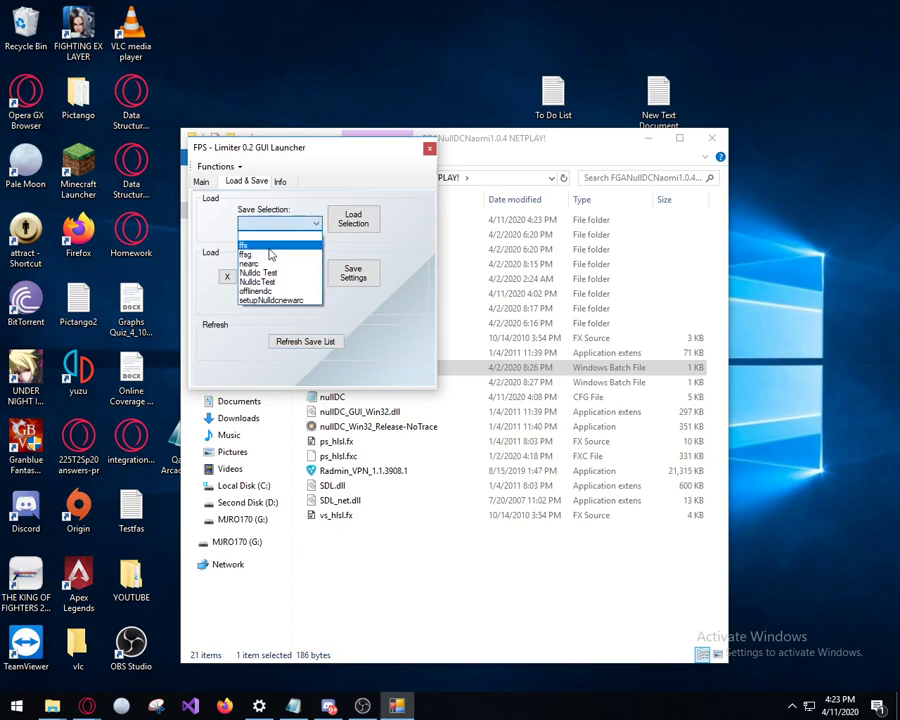
pyautogui.click(271, 256)
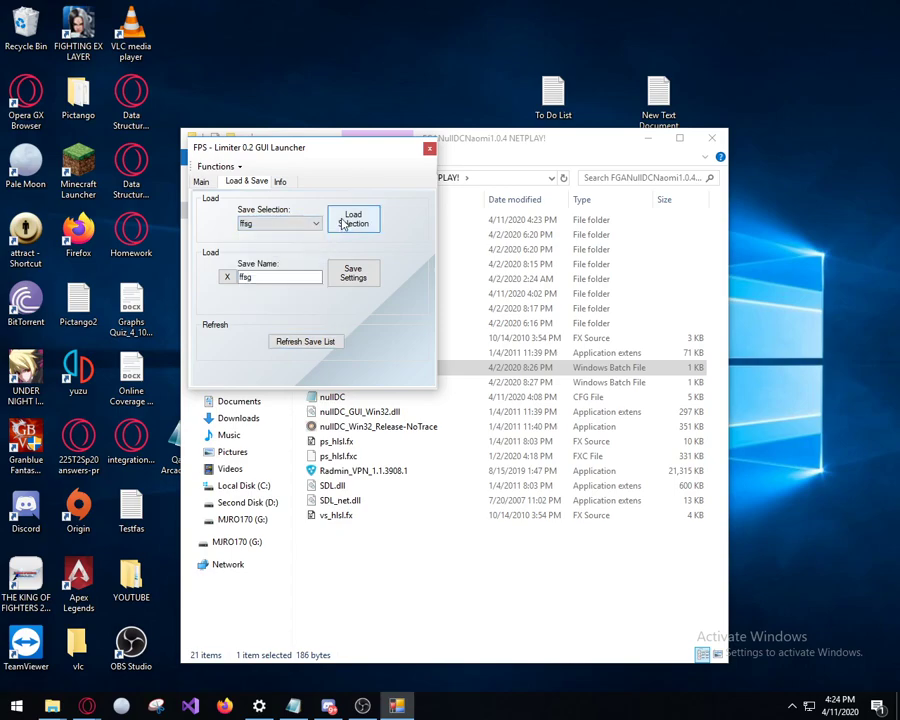
pyautogui.click(343, 224)
pyautogui.click(201, 181)
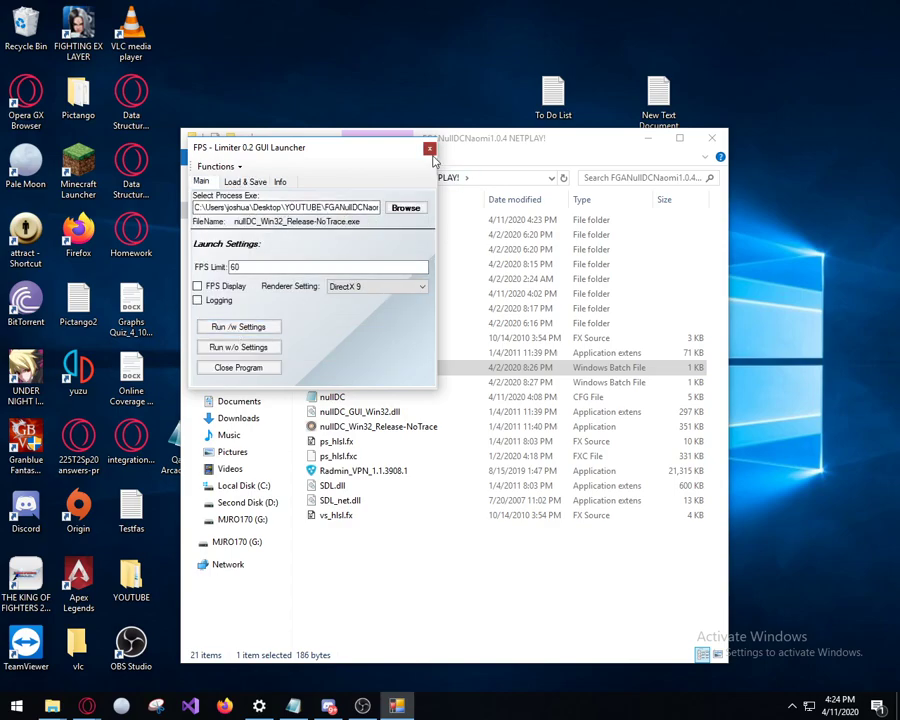
# - Close the FPS limiter, relaunch it with NullDC Launcher_mvc2, load the ffsg save and return to the main launch settings
pyautogui.click(429, 148)
pyautogui.doubleClick(330, 370)
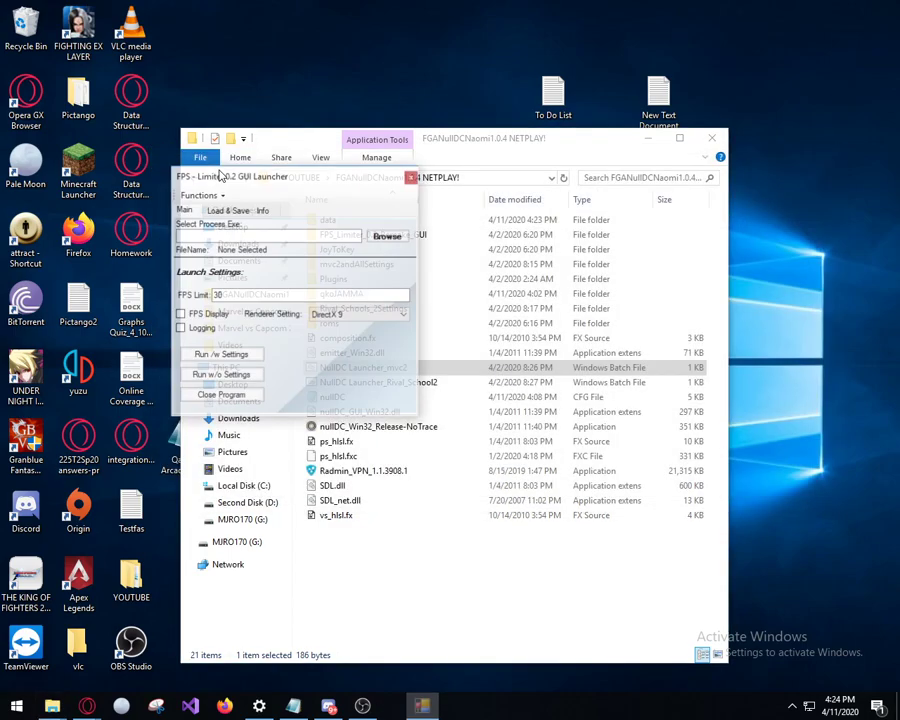
pyautogui.click(222, 211)
pyautogui.click(264, 257)
pyautogui.click(242, 284)
pyautogui.click(340, 256)
pyautogui.click(186, 211)
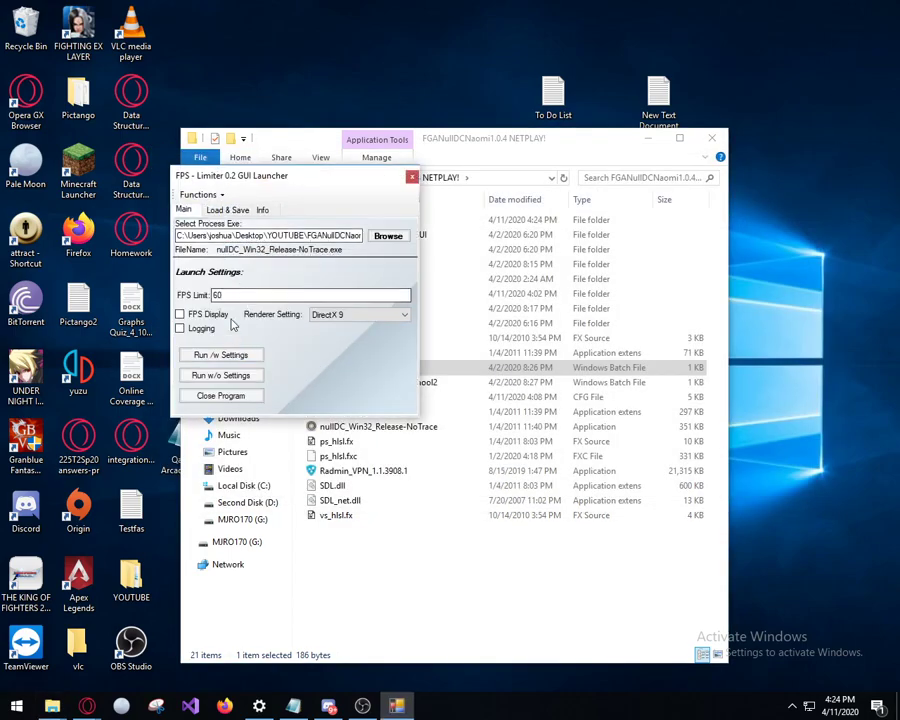
# - Launch nullDC from the FPS limiter with the 60 FPS settings and boot Marvel Vs Capcom 2.lst
pyautogui.click(238, 356)
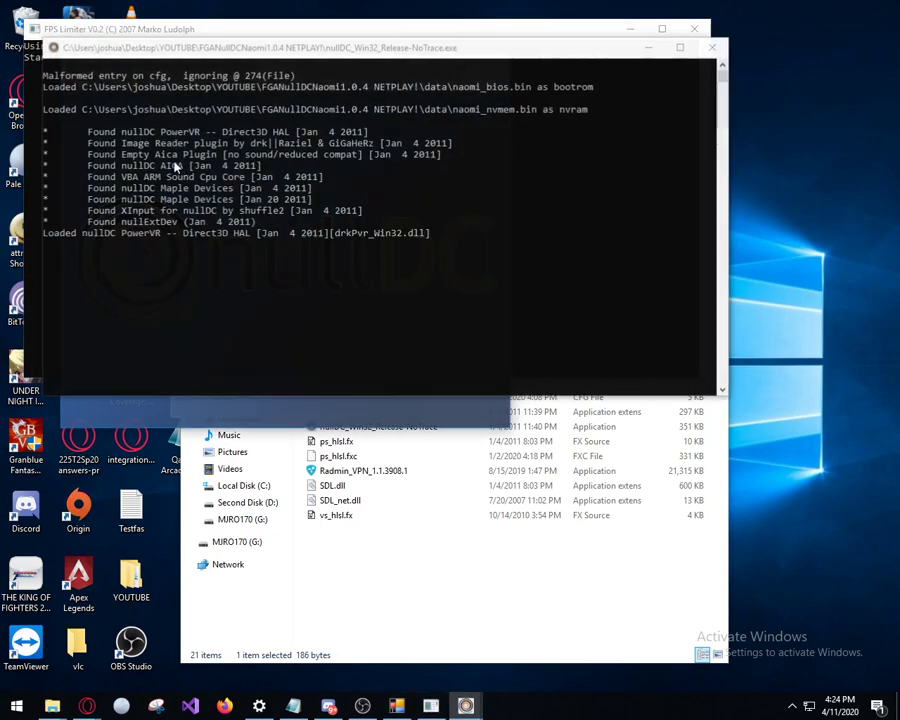
pyautogui.click(72, 83)
pyautogui.click(84, 104)
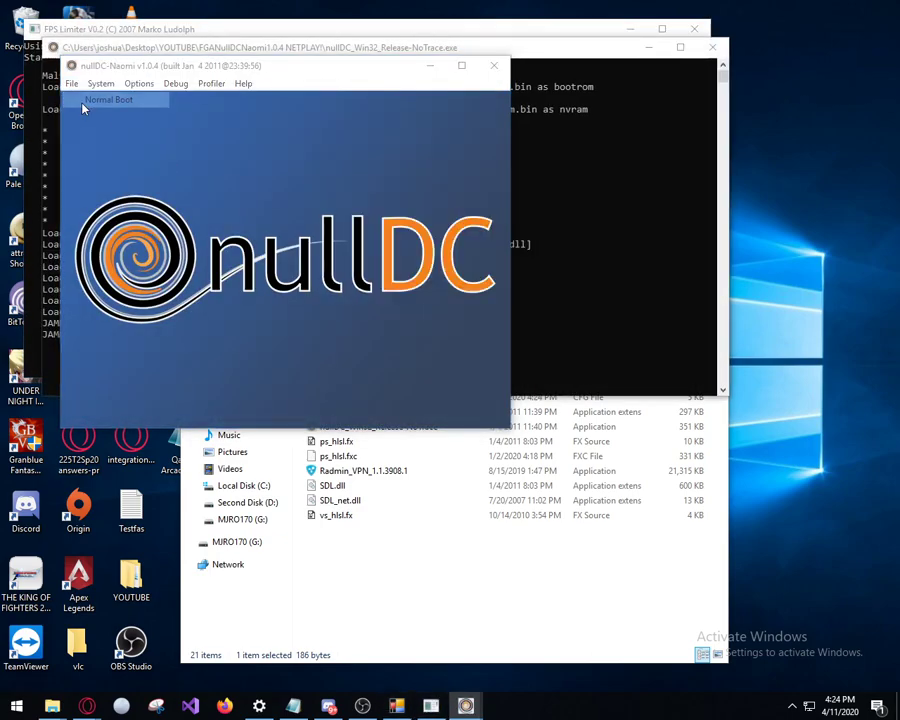
pyautogui.click(233, 189)
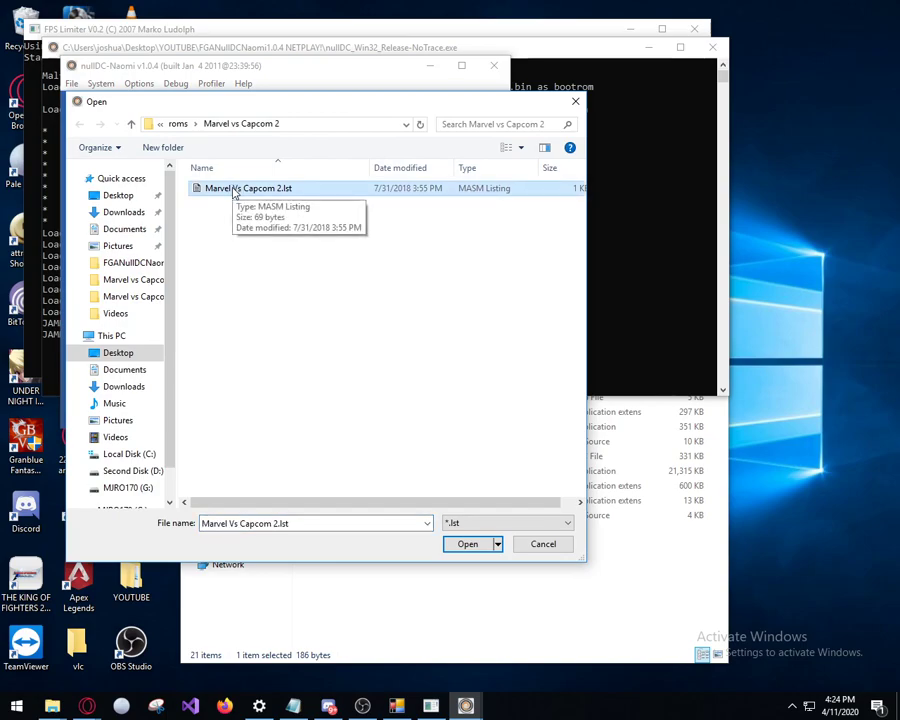
pyautogui.doubleClick(233, 189)
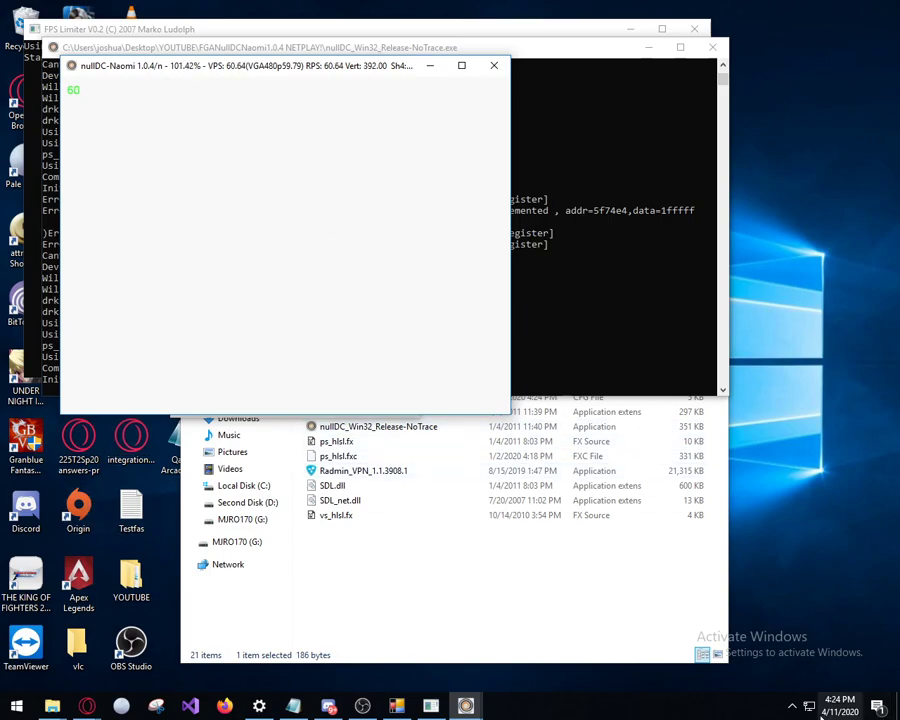
# - Lower nullDC-Naomi's volume almost to zero in the Windows volume mixer
pyautogui.click(792, 706)
pyautogui.rightClick(774, 682)
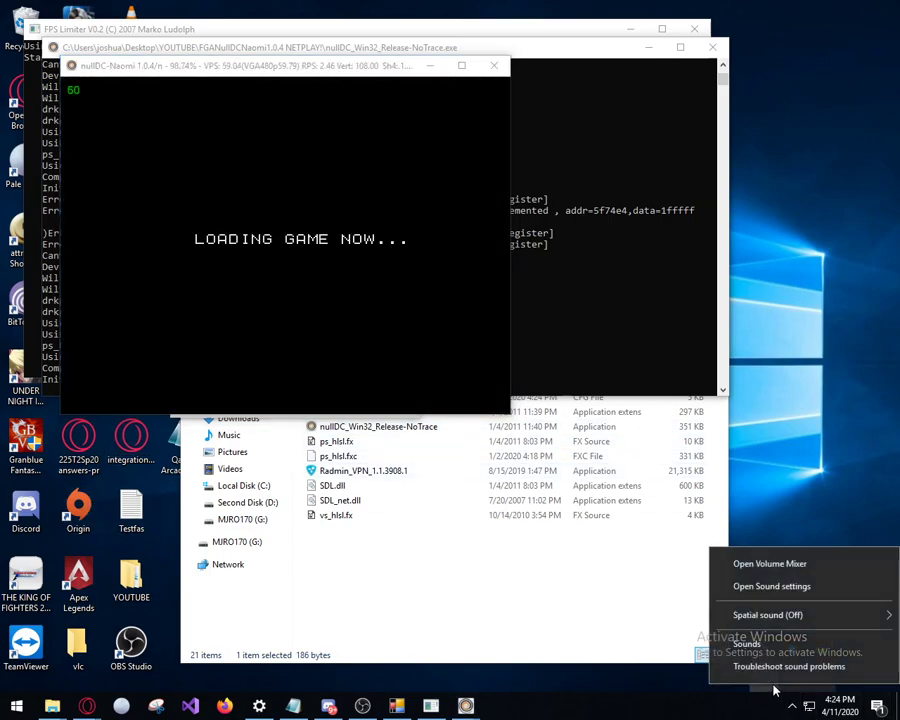
pyautogui.click(798, 566)
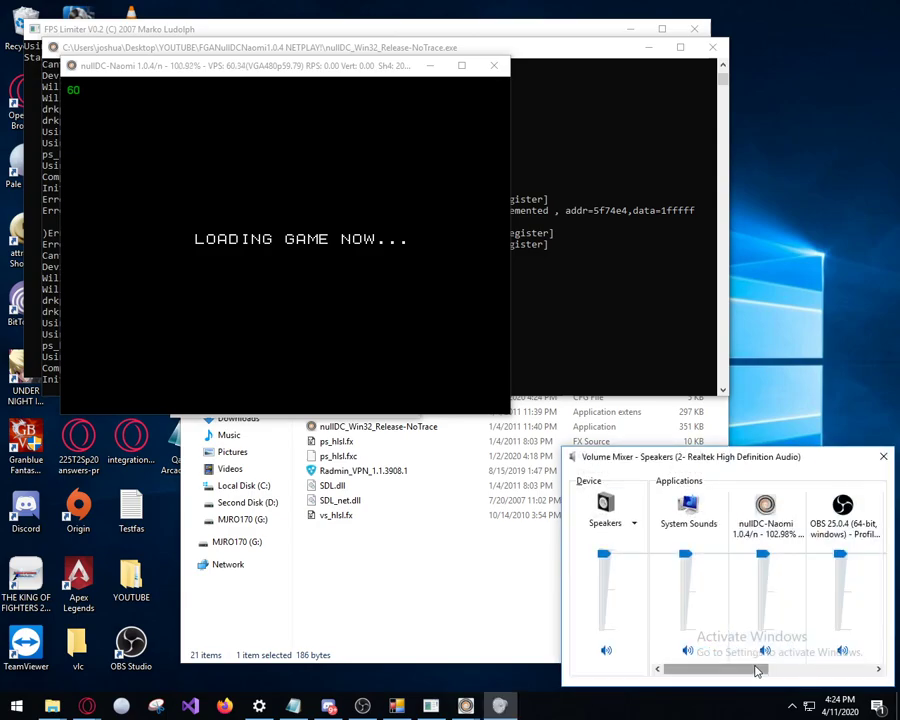
pyautogui.moveTo(755, 558); pyautogui.dragTo(762, 622)
# - Close the running nullDC game and its FPS limiter console
pyautogui.click(438, 593)
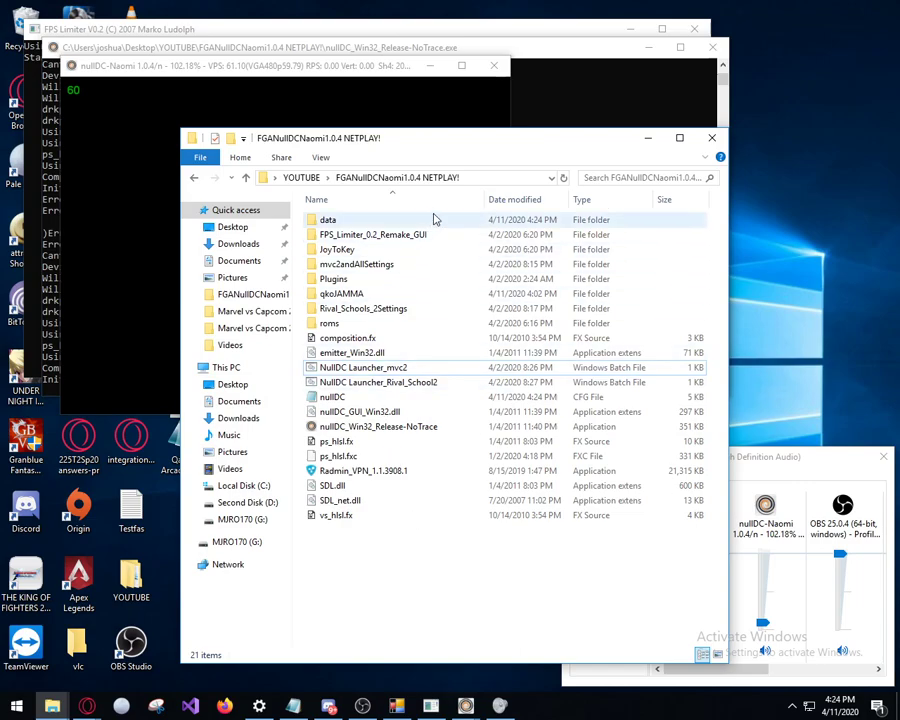
pyautogui.click(436, 112)
pyautogui.click(494, 65)
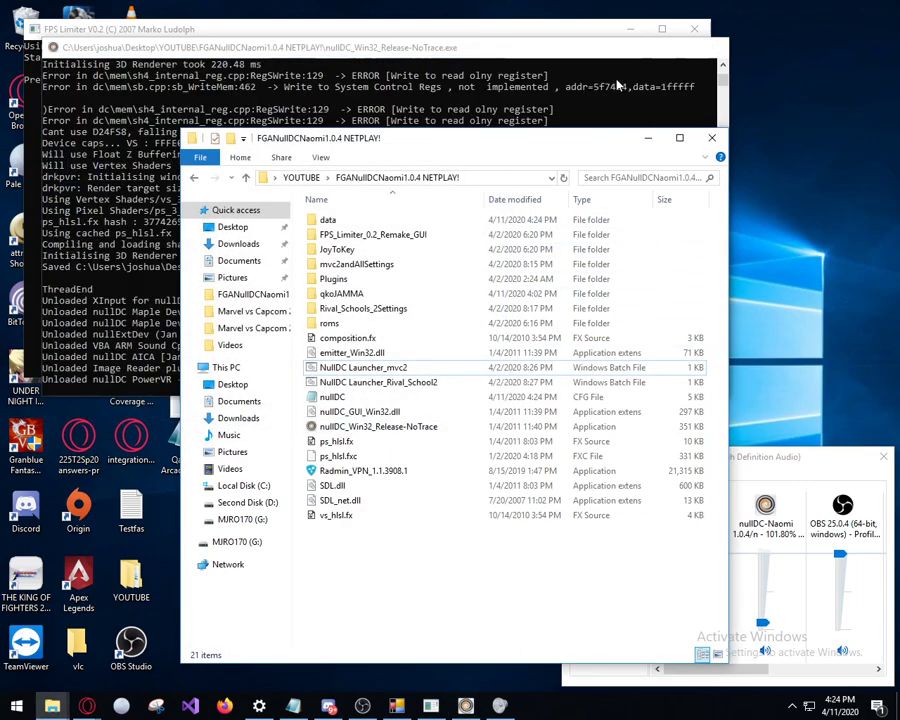
pyautogui.click(694, 30)
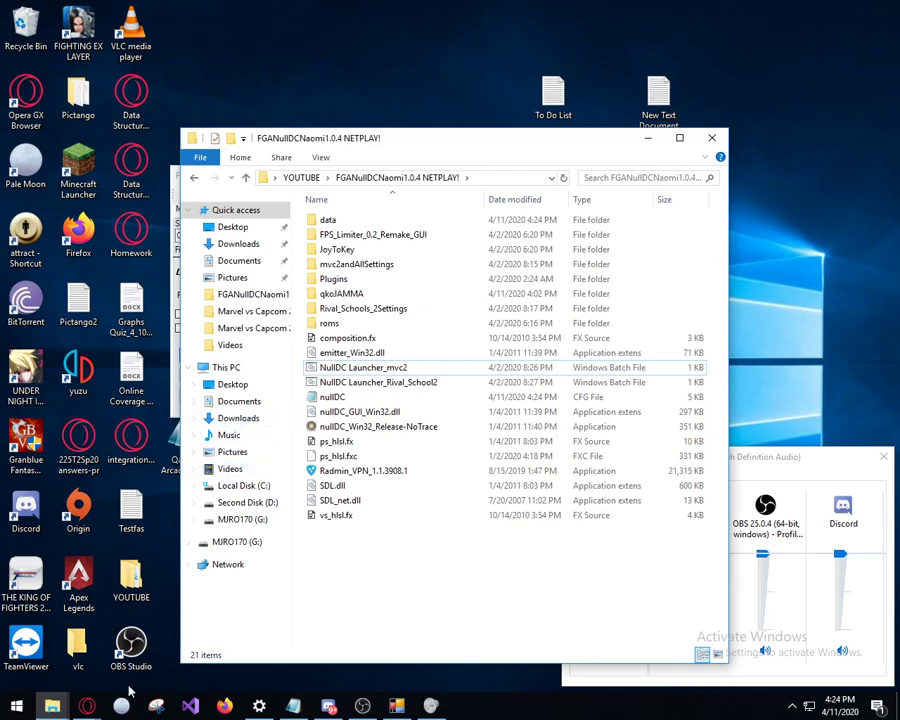
# - Find the NullDC controller tool's download links in the FGC ARCADIA guide, then return to the netplay folder
pyautogui.moveTo(87, 705)
pyautogui.click(237, 647)
pyautogui.scroll(-10, 249, 622)
pyautogui.click(270, 10)
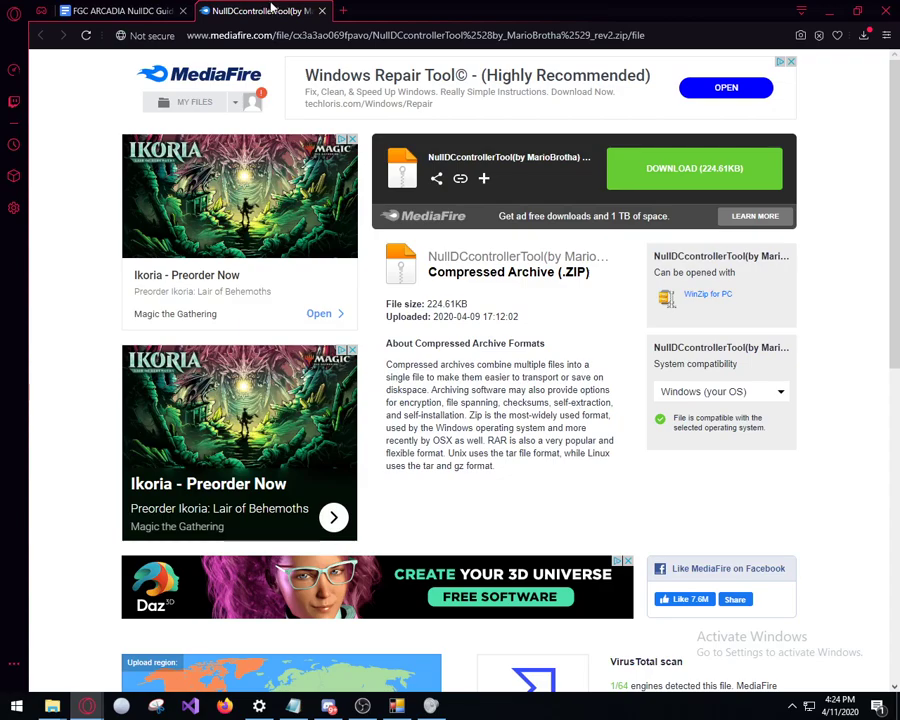
pyautogui.click(115, 10)
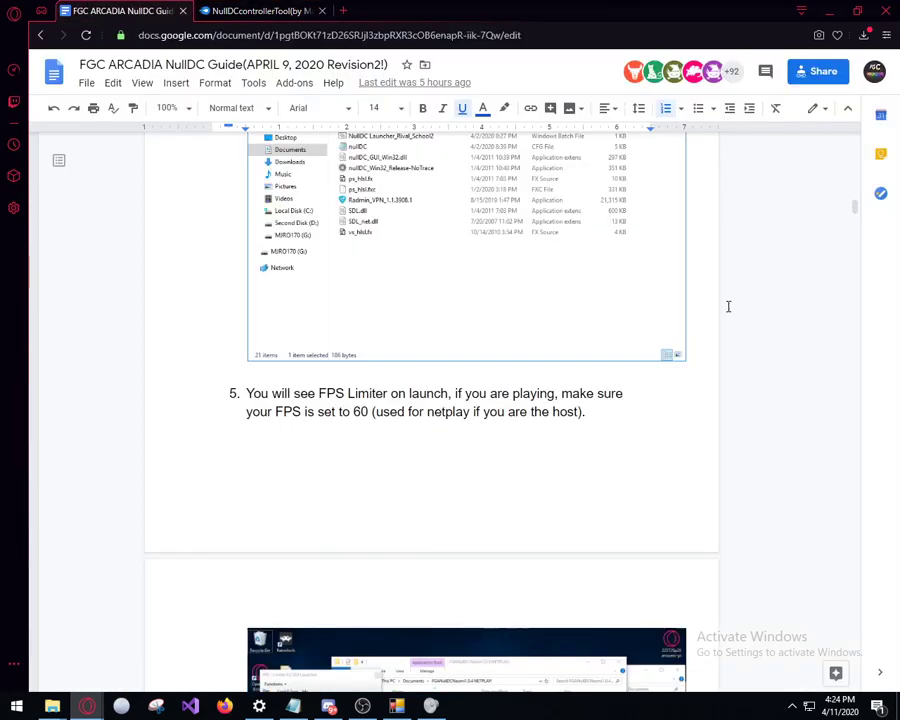
pyautogui.moveTo(860, 209); pyautogui.dragTo(840, 324)
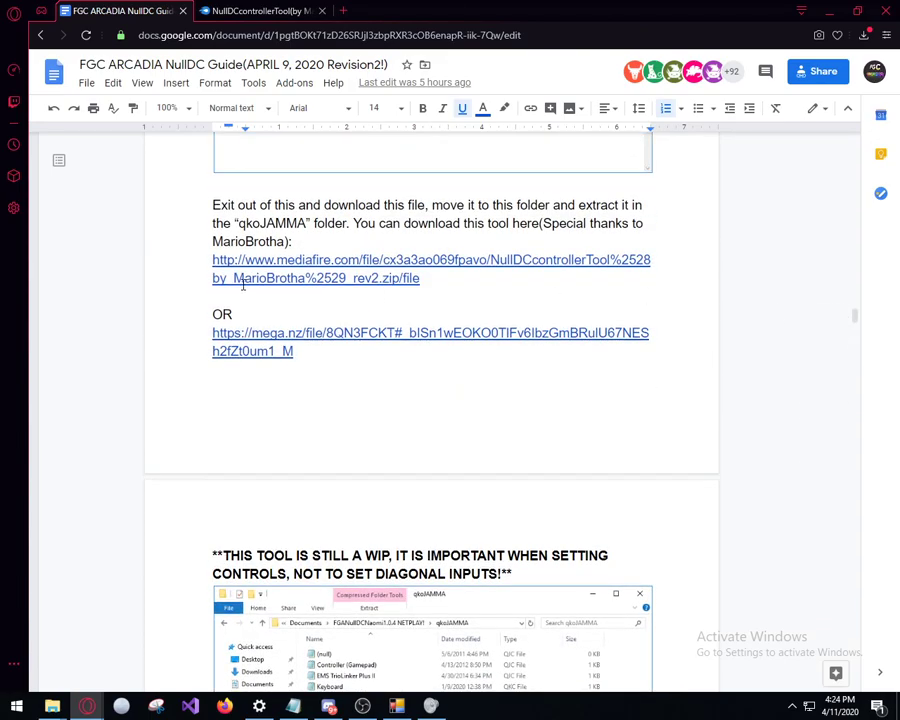
pyautogui.click(249, 279)
pyautogui.click(262, 335)
pyautogui.click(245, 278)
pyautogui.click(238, 349)
pyautogui.click(246, 277)
pyautogui.click(258, 11)
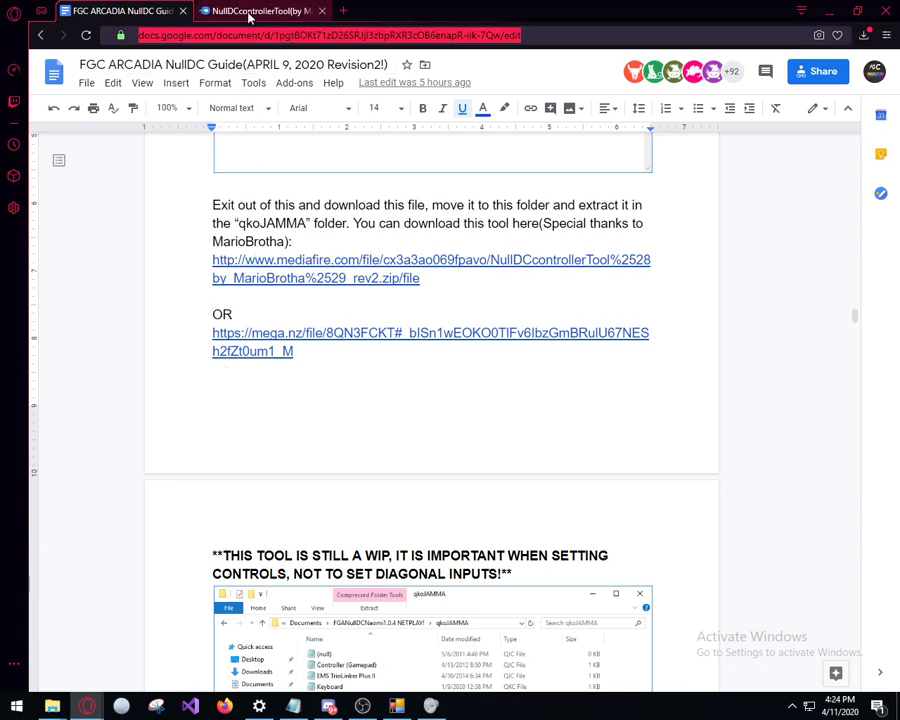
pyautogui.click(829, 10)
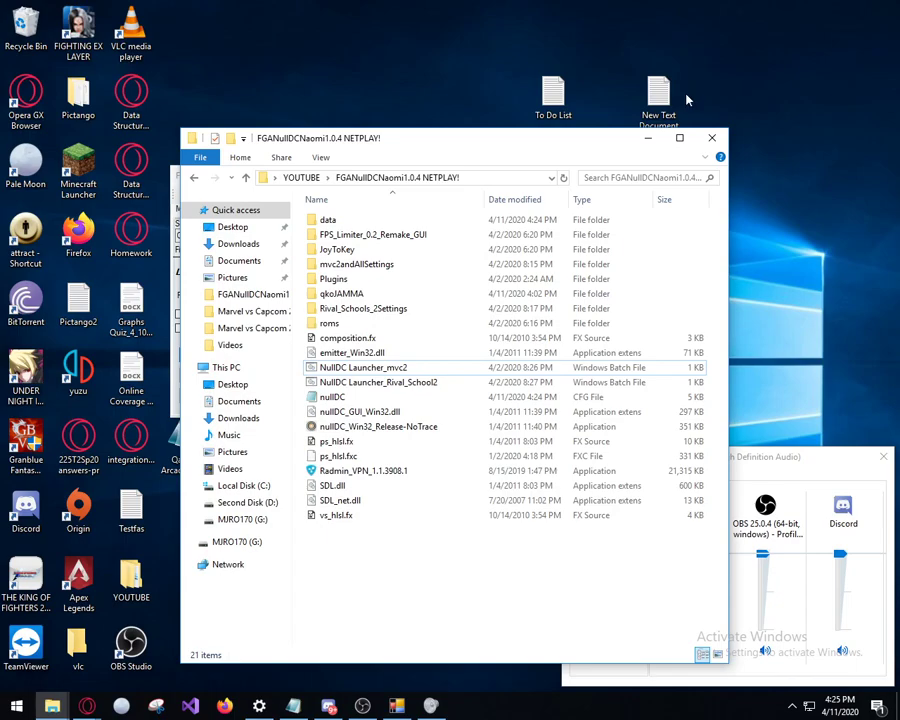
# - Delete the five JoystickInput files and both SharpDX DLLs from the qkoJAMMA folder
pyautogui.doubleClick(360, 249)
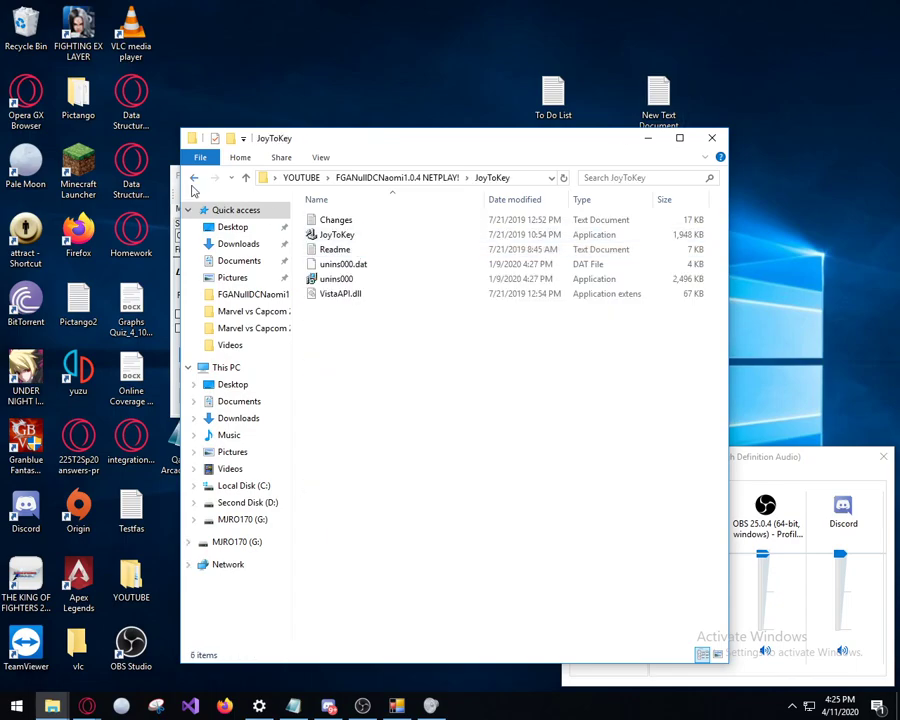
pyautogui.hotkey('alt', 'Left')
pyautogui.doubleClick(372, 296)
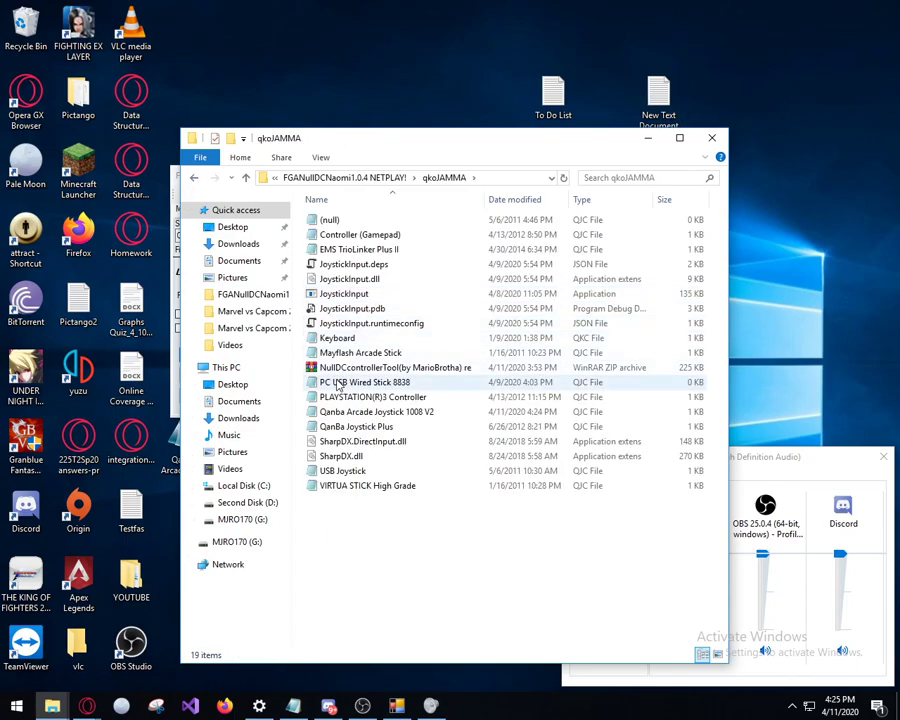
pyautogui.click(325, 320)
pyautogui.keyDown('shift'); pyautogui.click(335, 264); pyautogui.keyUp('shift')
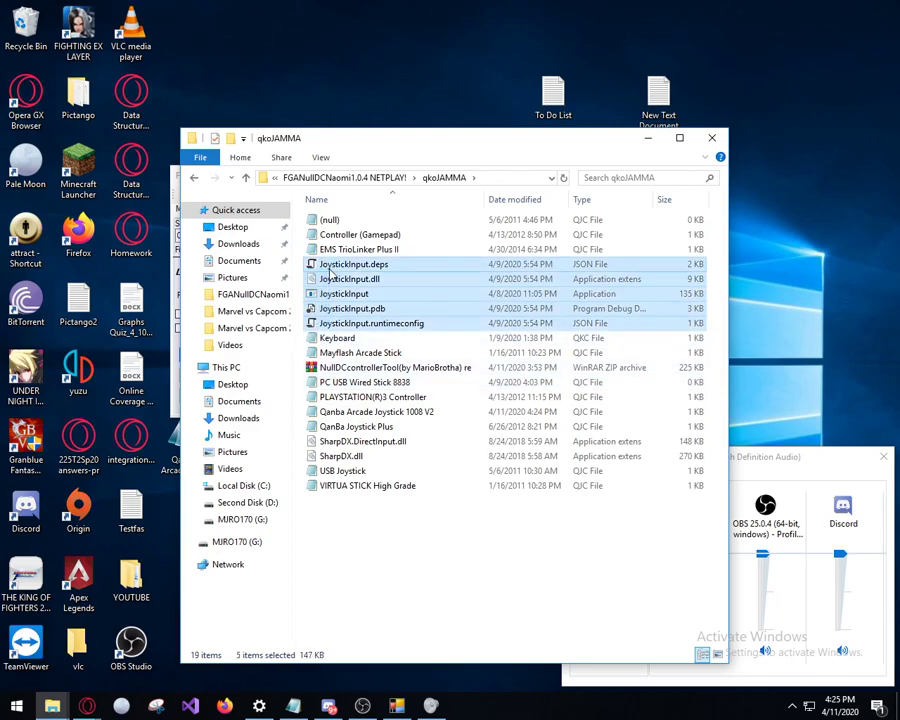
pyautogui.rightClick(333, 267)
pyautogui.click(391, 455)
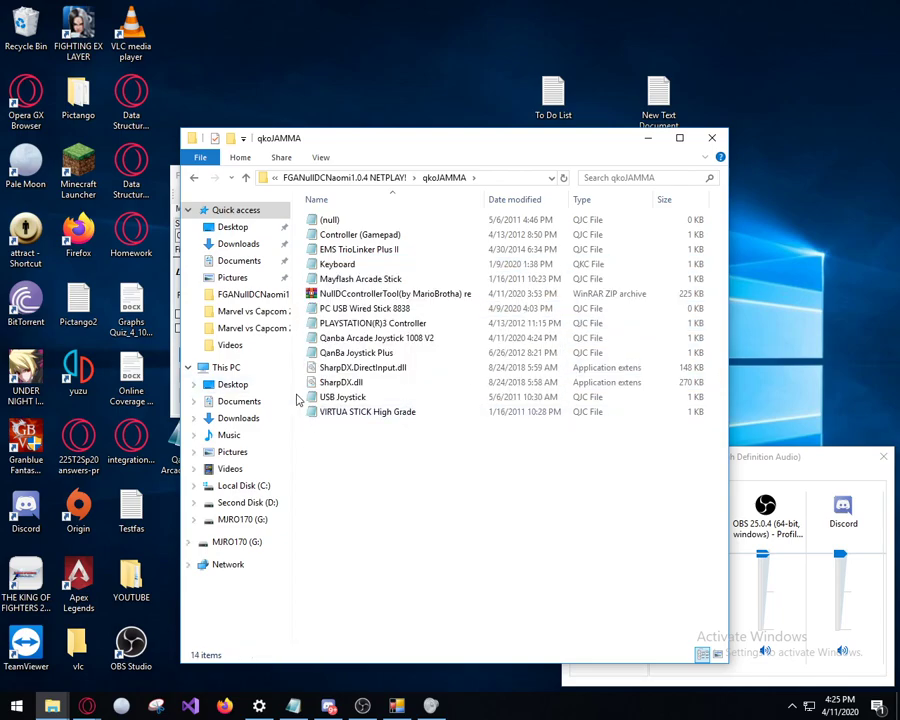
pyautogui.moveTo(301, 390); pyautogui.dragTo(308, 368)
pyautogui.rightClick(333, 368)
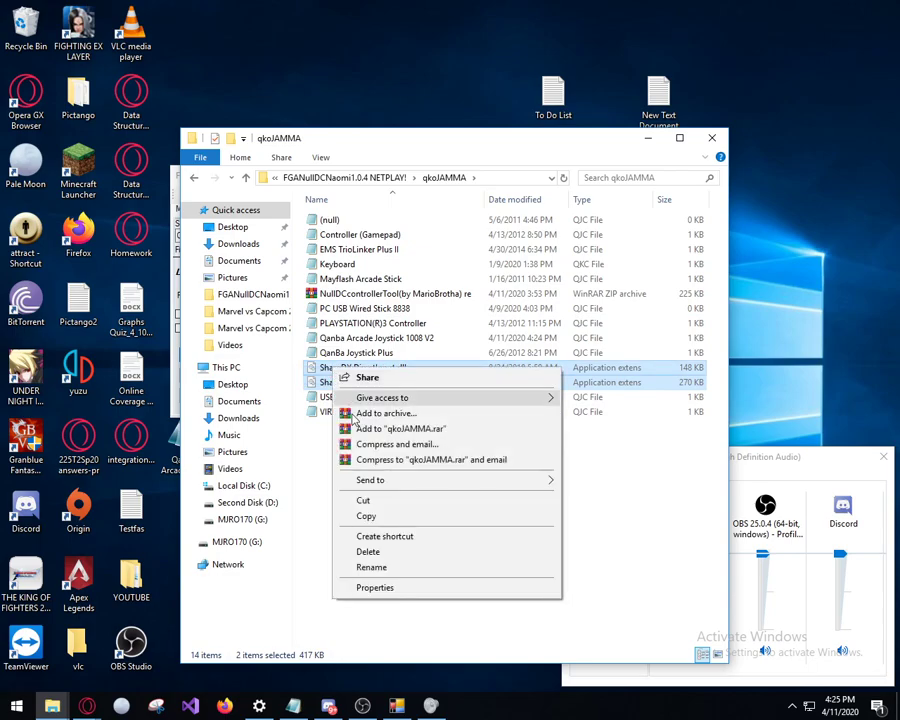
pyautogui.click(370, 552)
# - Extract the NullDCcontrollerTool archive into the qkoJAMMA folder, overwriting all existing files
pyautogui.click(340, 296)
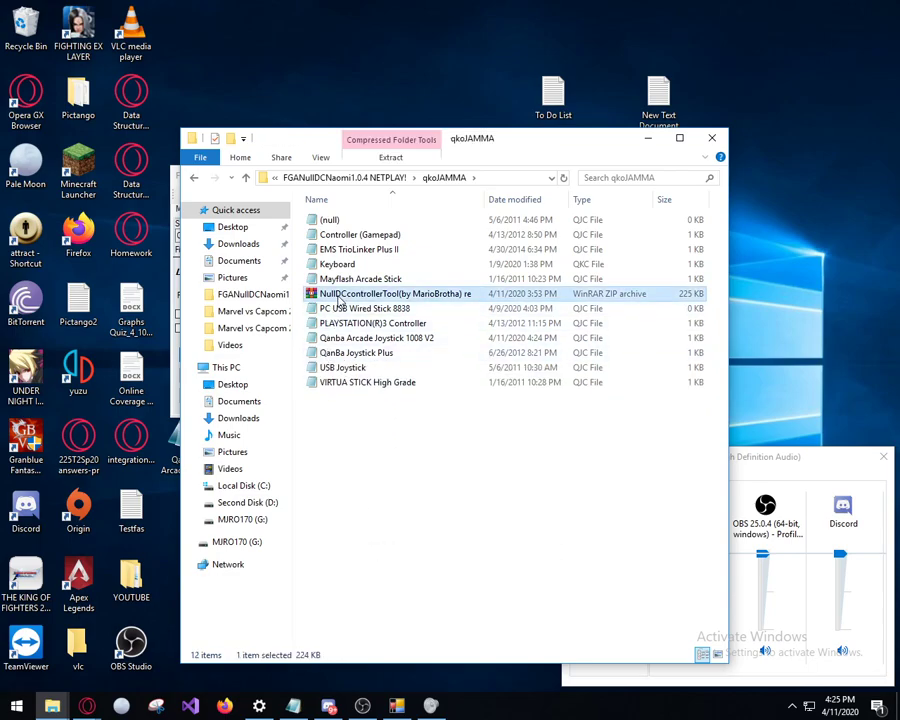
pyautogui.rightClick(340, 298)
pyautogui.click(372, 349)
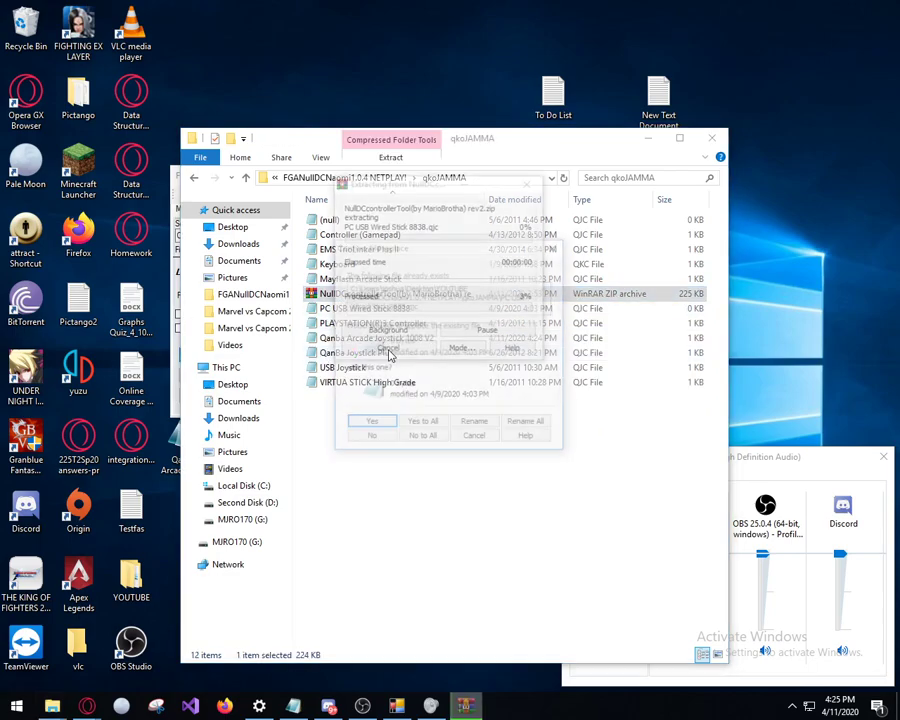
pyautogui.click(420, 424)
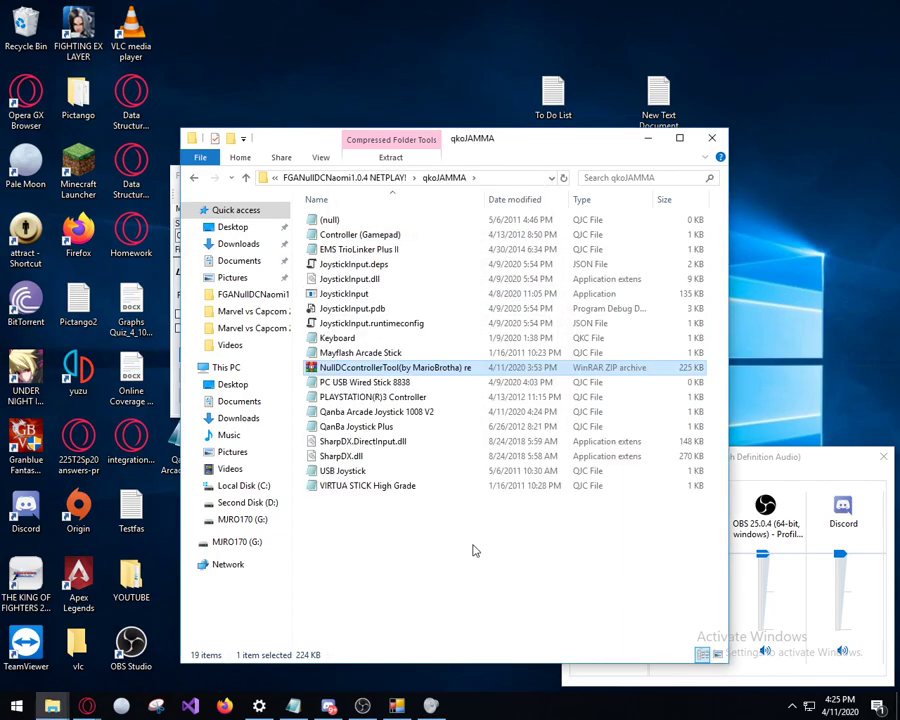
# - Run JoystickInput and map the Qanba arcade stick's controls in Dpad mode
pyautogui.doubleClick(345, 294)
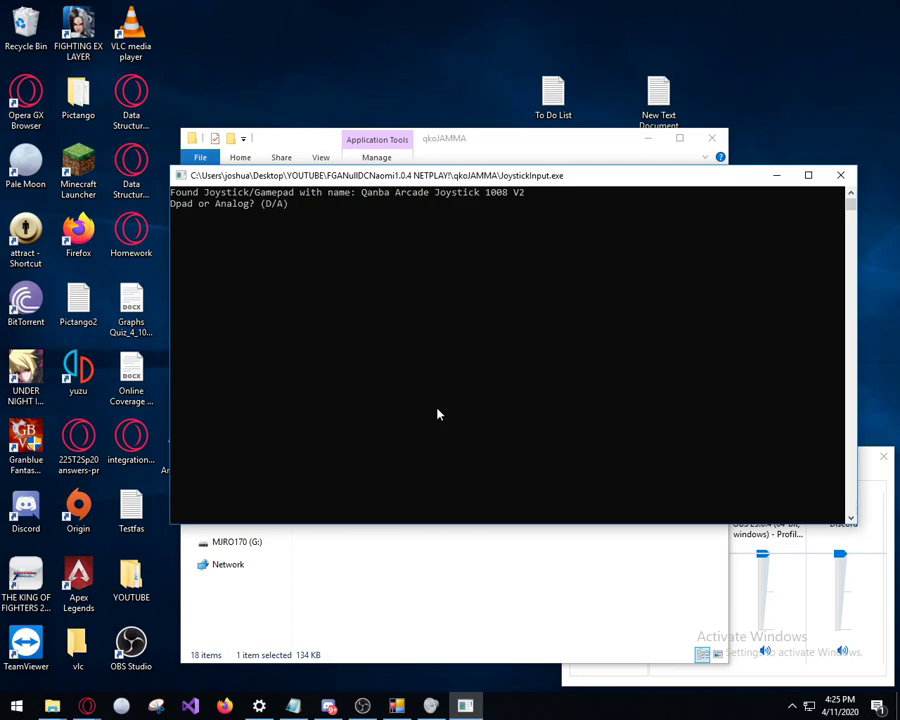
pyautogui.write('d')
pyautogui.press('Return')
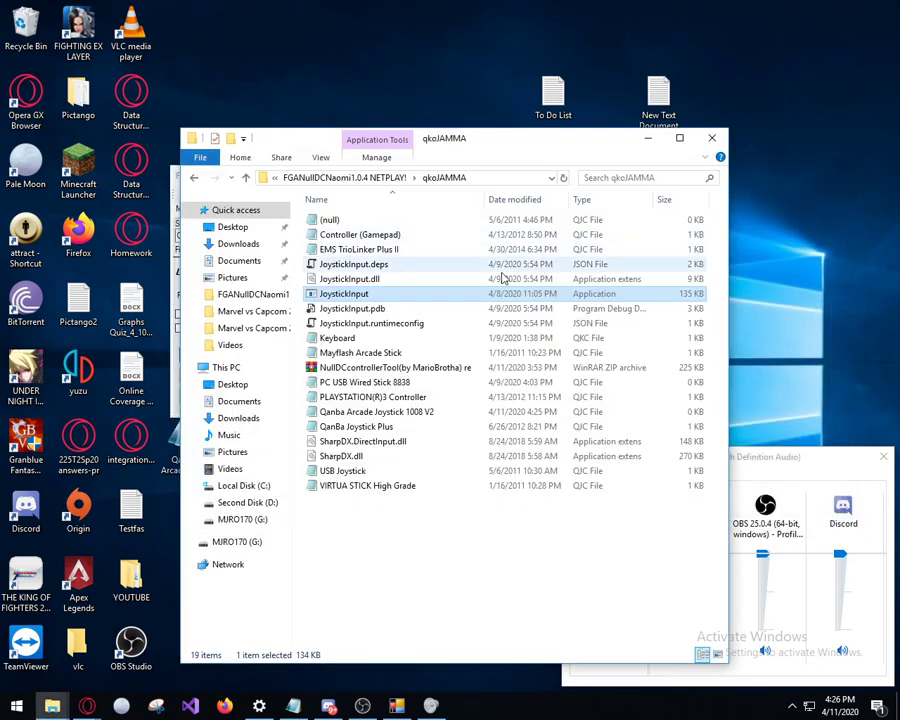
pyautogui.doubleClick(333, 294)
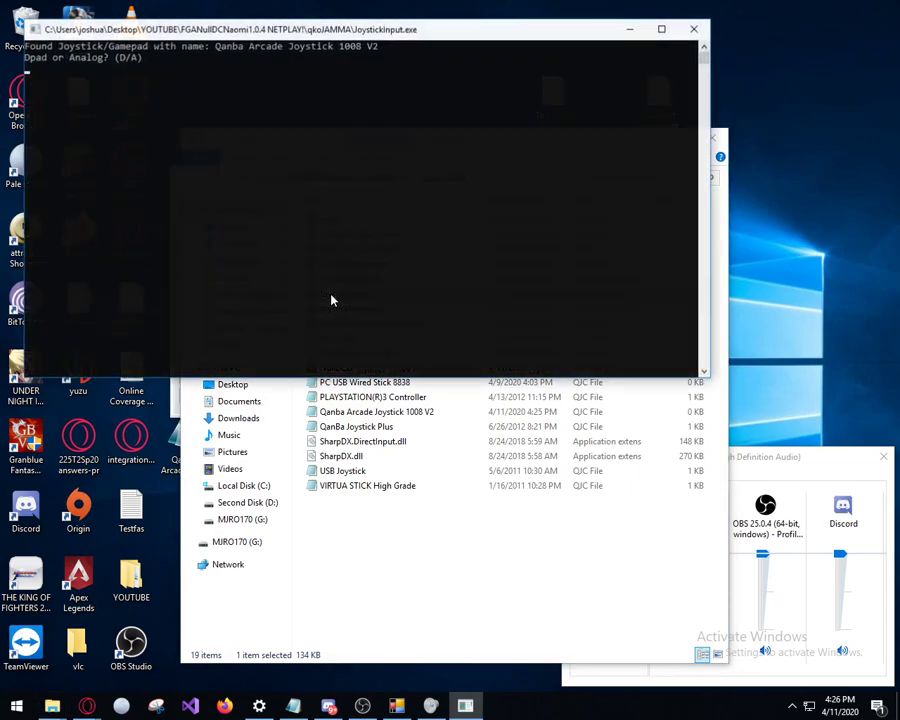
pyautogui.moveTo(437, 34); pyautogui.dragTo(509, 129)
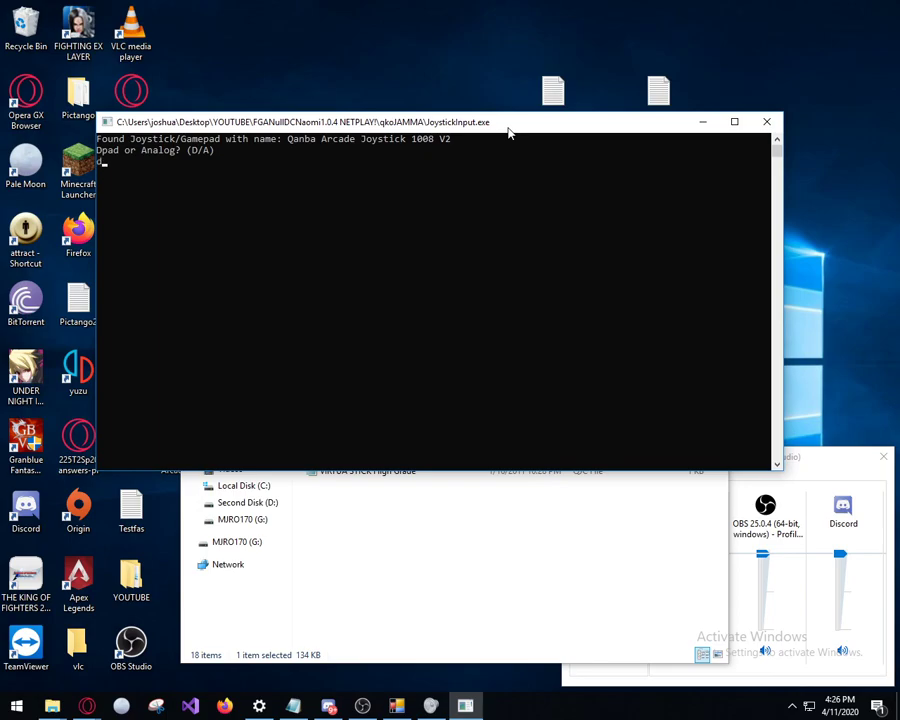
pyautogui.write('d')
pyautogui.press('Return')
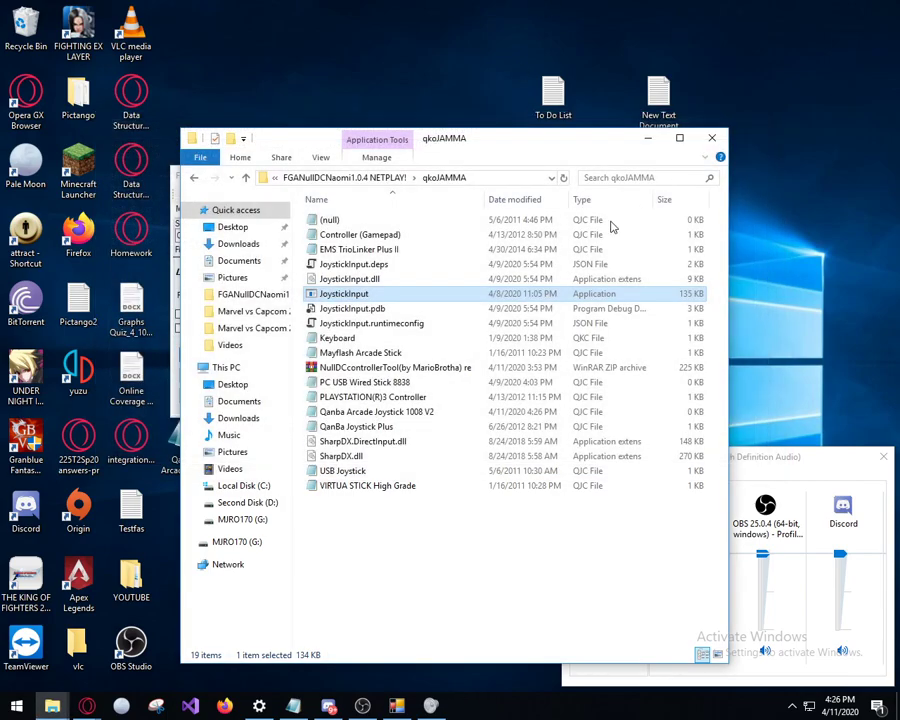
# - Run JoystickInput again in Dpad mode, mapping Start to button_10, Coin to button_8, the four directions and Buttons 1 to 6, and close it
pyautogui.doubleClick(450, 295)
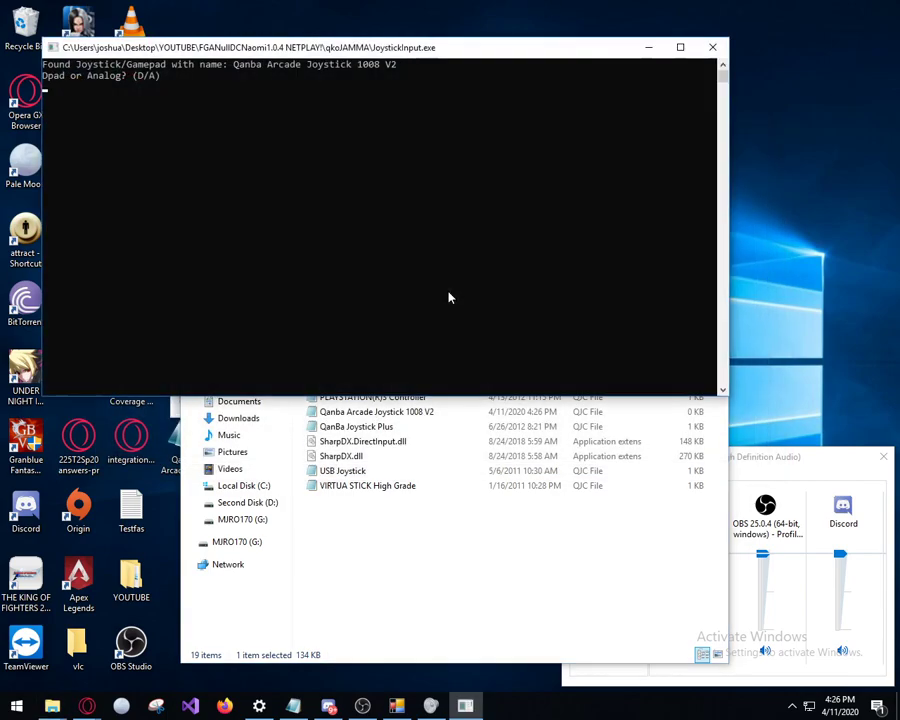
pyautogui.write('d')
pyautogui.press('Return')
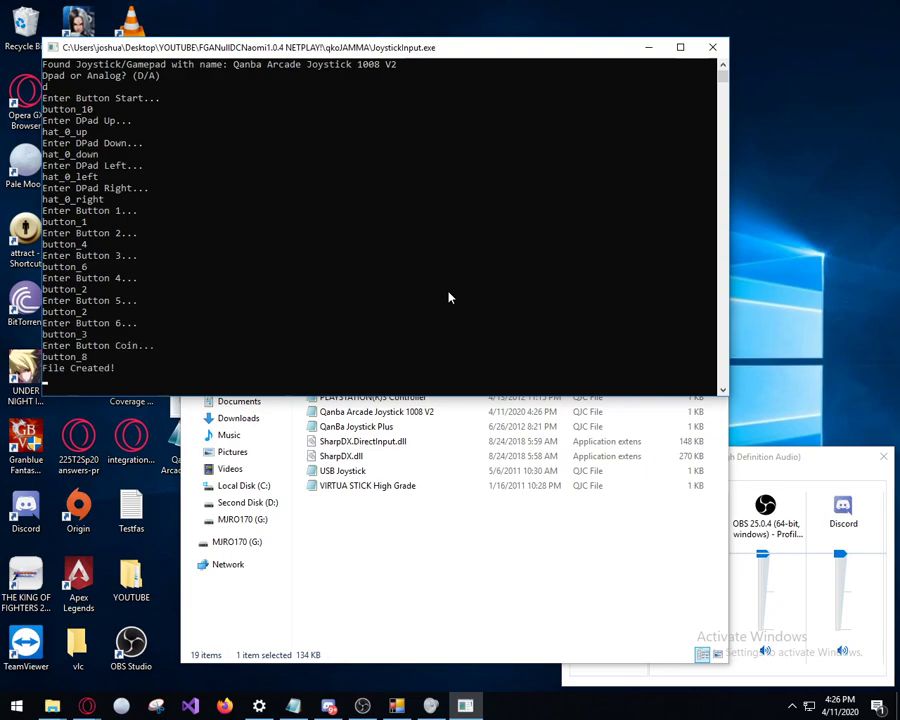
pyautogui.moveTo(206, 51); pyautogui.dragTo(317, 112)
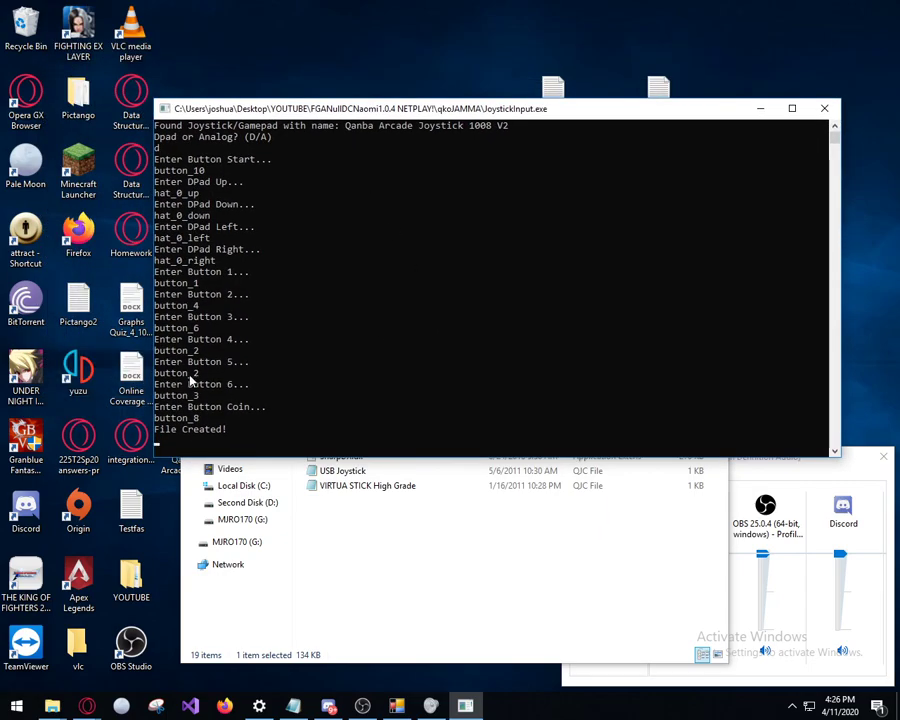
pyautogui.click(826, 110)
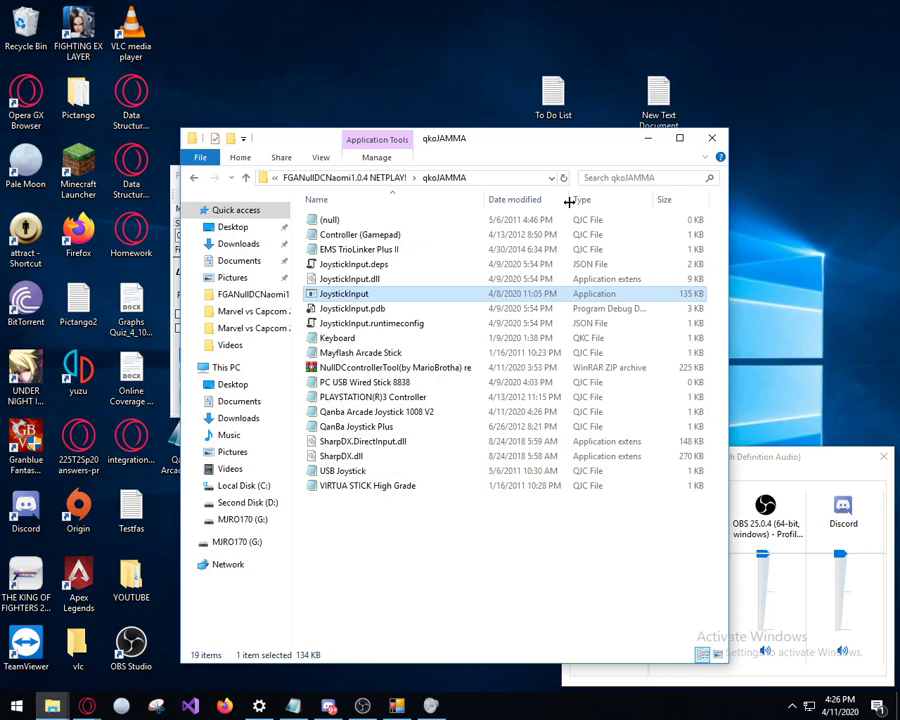
# - Look up the apps offered for opening the Qanba Arcade Joystick 1008 V2 mapping file, then dismiss the choice
pyautogui.click(174, 194)
pyautogui.click(296, 147)
pyautogui.click(385, 411)
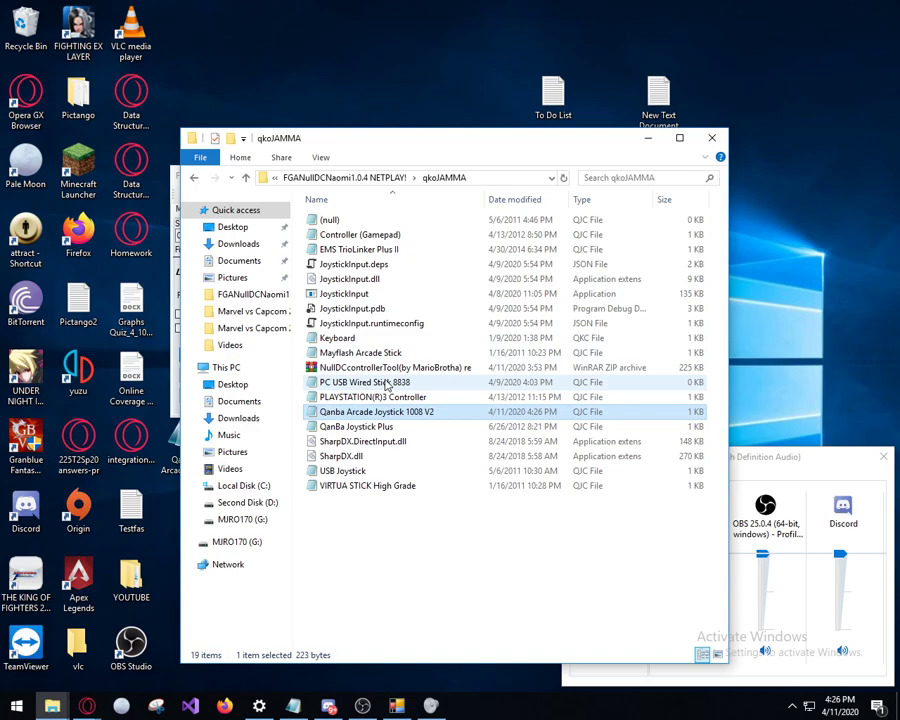
pyautogui.rightClick(449, 410)
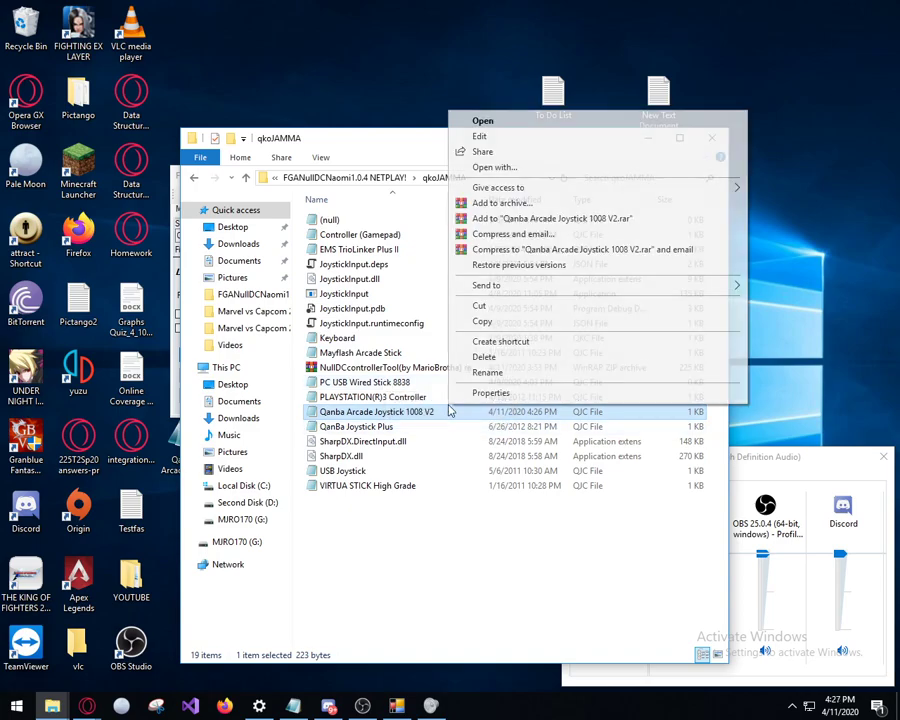
pyautogui.click(500, 167)
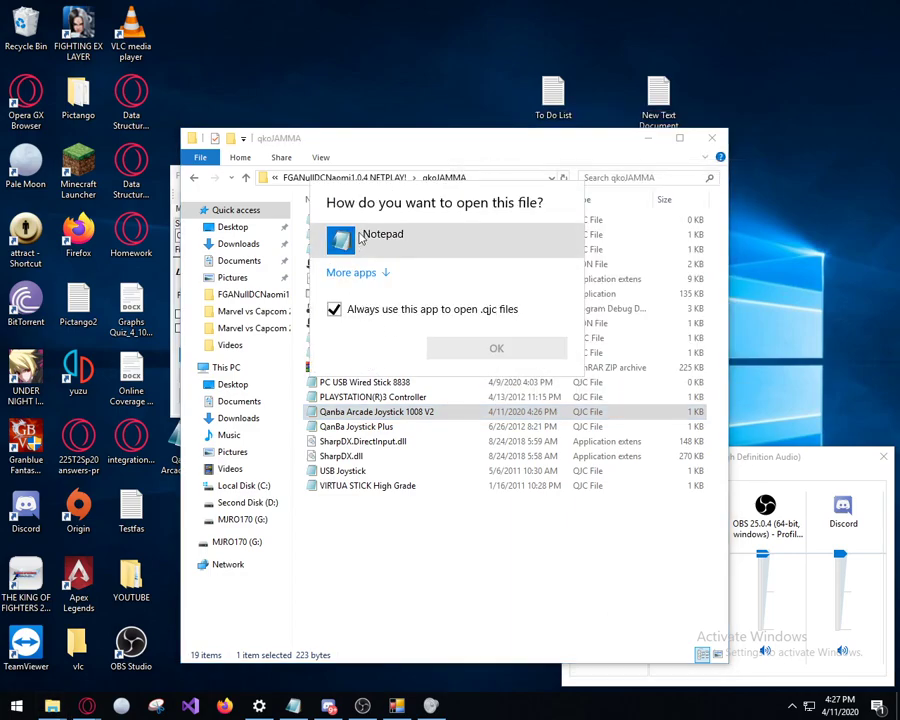
pyautogui.press('Escape')
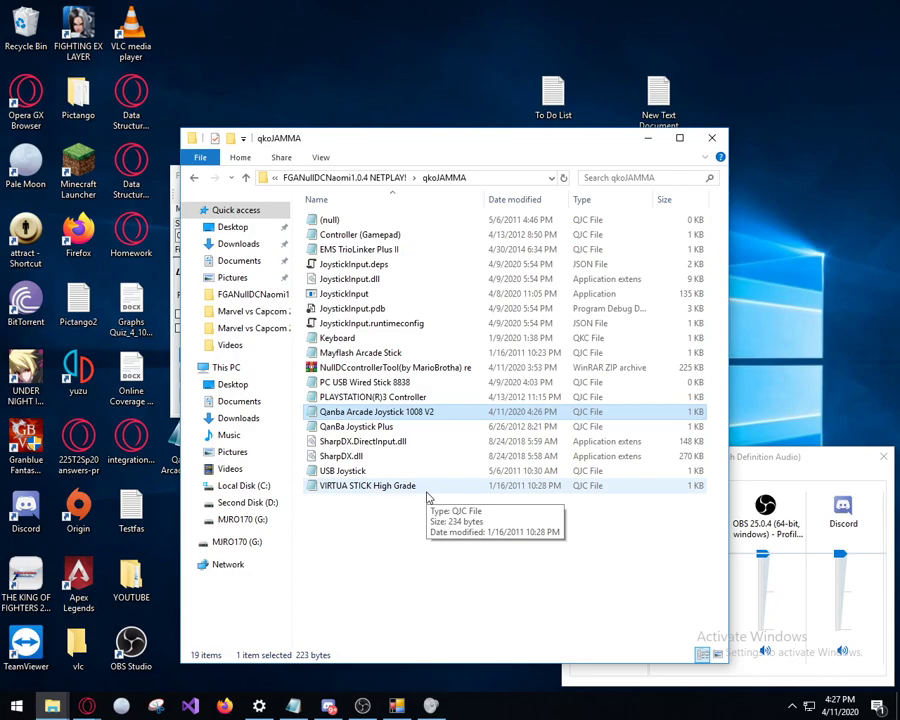
# - Launch nullDC from FPS Limiter with the saved settings and boot the Marvel vs. Capcom 2 ROM normally
pyautogui.click(193, 179)
pyautogui.click(173, 176)
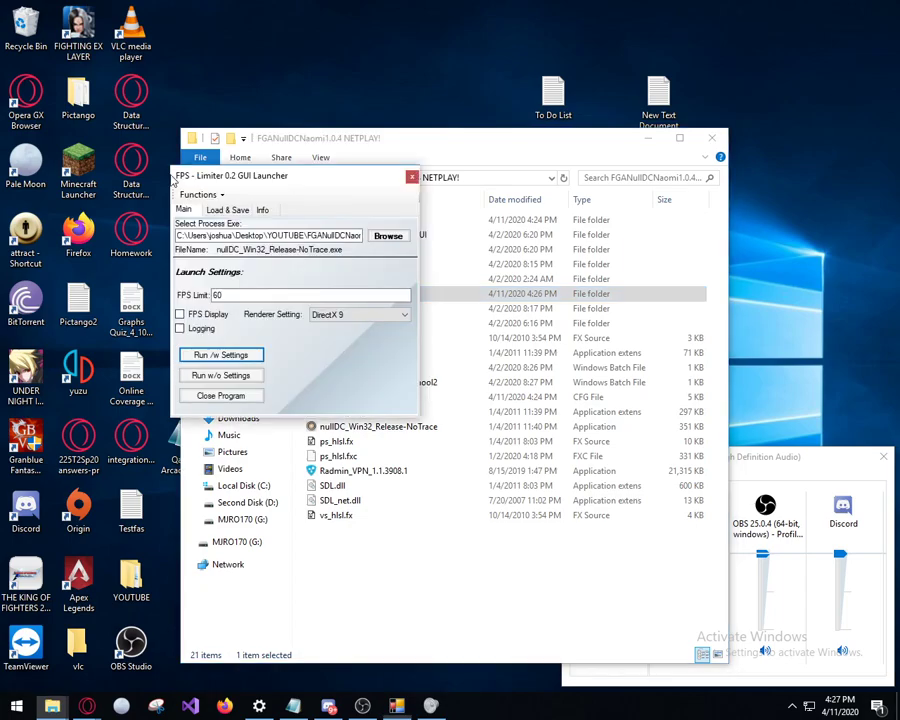
pyautogui.click(236, 353)
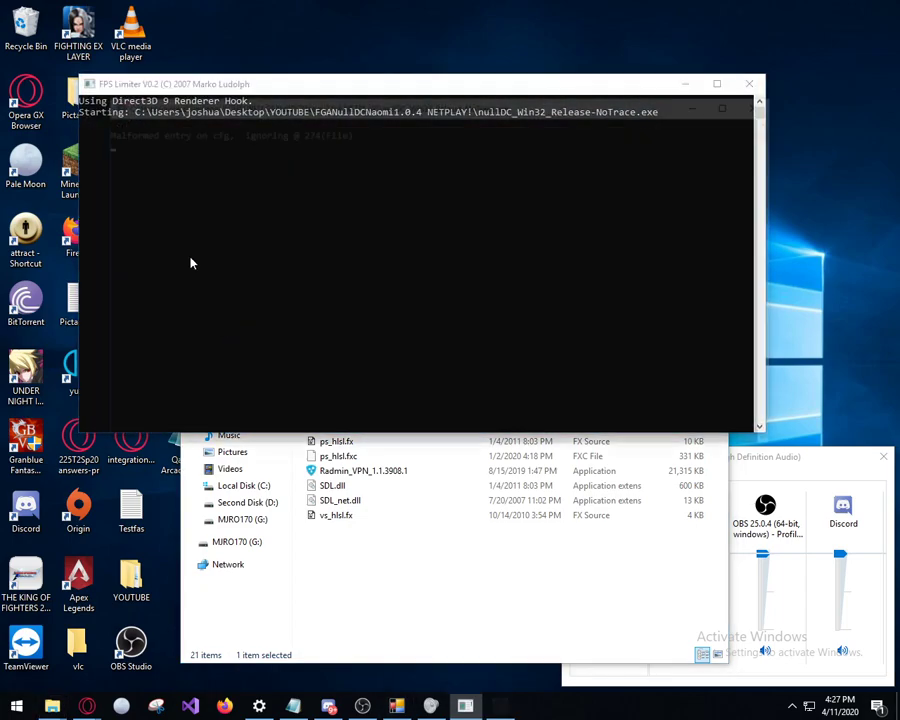
pyautogui.click(127, 140)
pyautogui.click(144, 153)
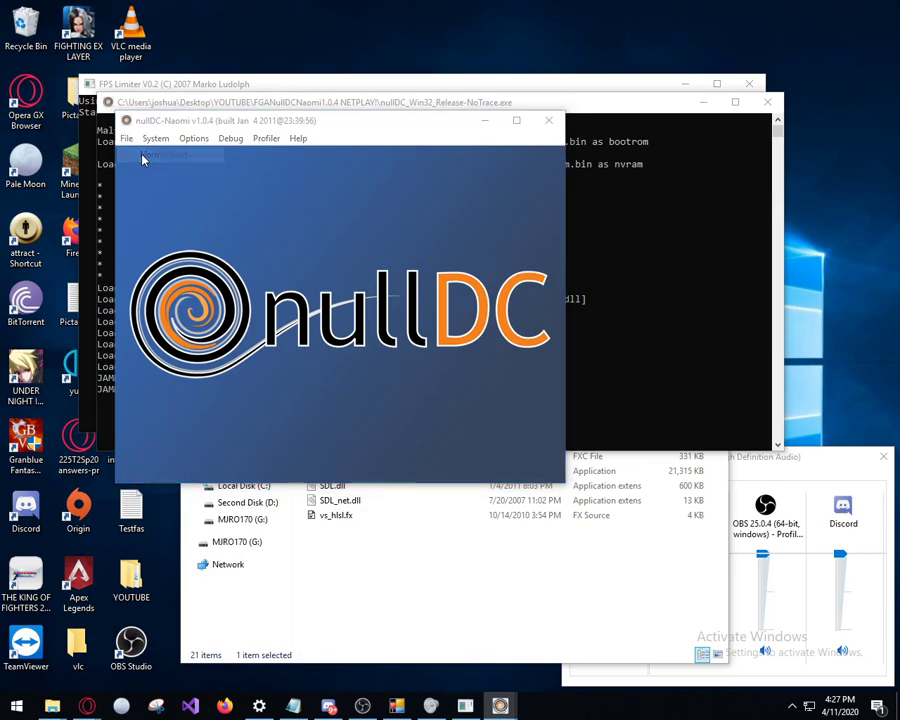
pyautogui.click(300, 244)
pyautogui.doubleClick(300, 244)
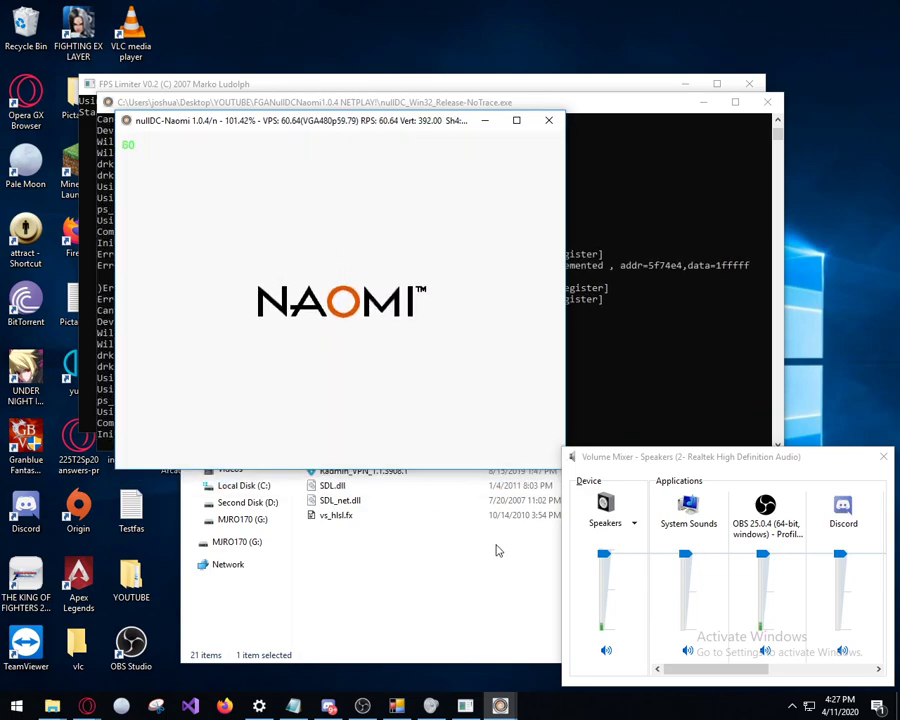
# - Lower nullDC-Naomi's volume to about 15 in the Volume Mixer and return to the emulator
pyautogui.click(820, 668)
pyautogui.moveTo(840, 556); pyautogui.dragTo(840, 626)
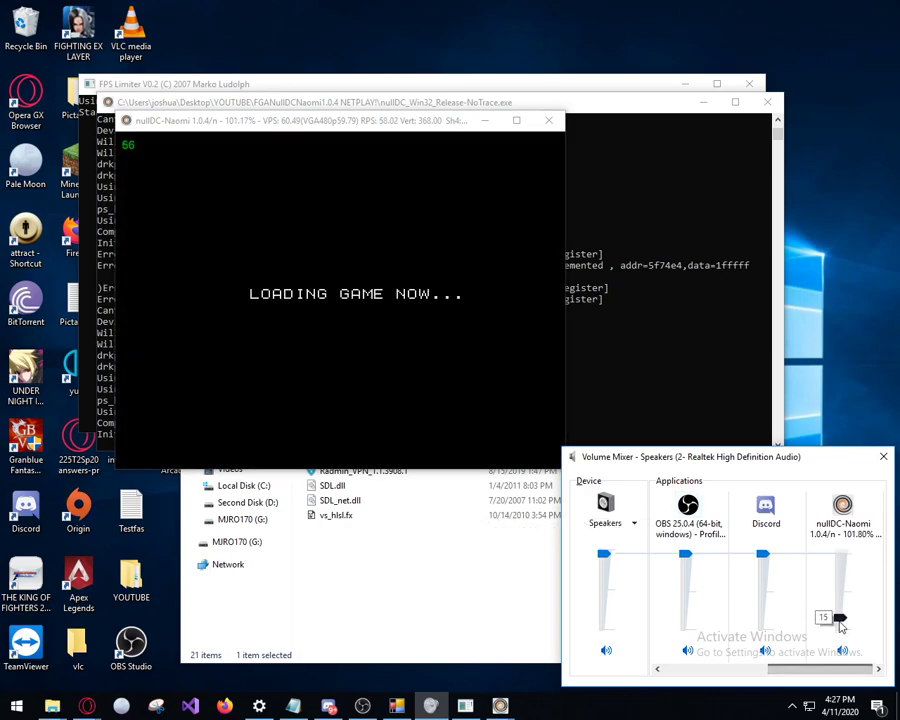
pyautogui.moveTo(820, 668); pyautogui.dragTo(690, 680)
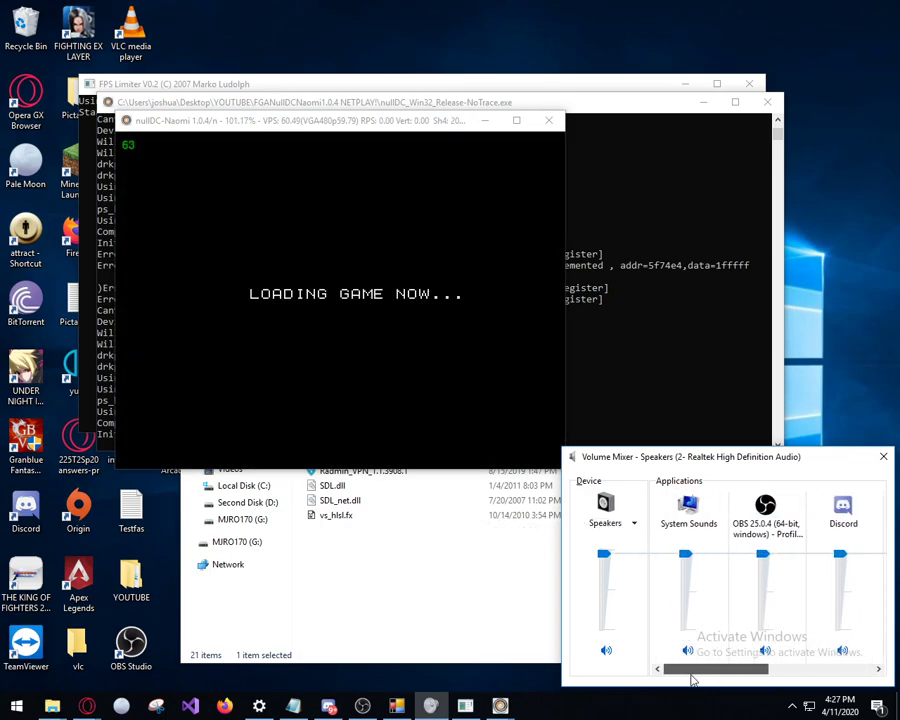
pyautogui.click(345, 366)
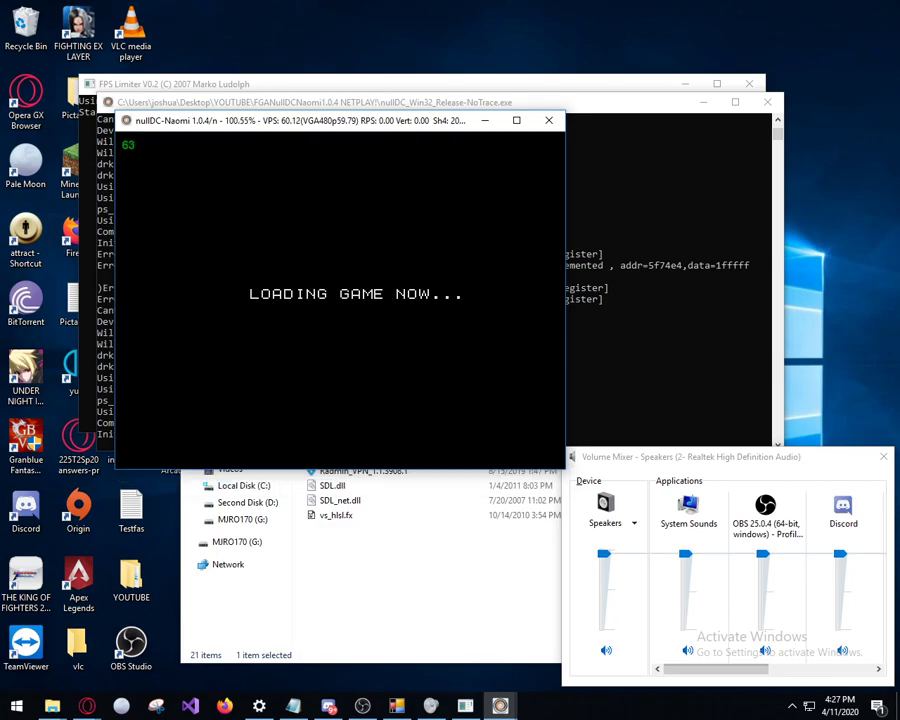
# - Look into the roms folder, then view the PLAYSTATION(R)3 Controller mapping file in the qkoJAMMA folder and close it
pyautogui.click(406, 570)
pyautogui.doubleClick(335, 322)
pyautogui.click(195, 182)
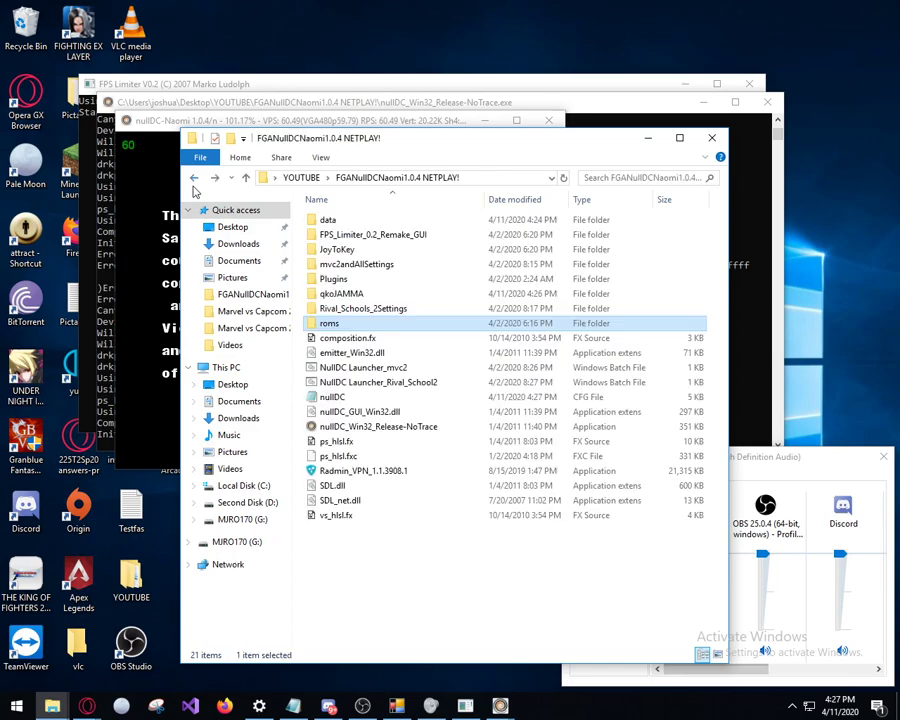
pyautogui.doubleClick(350, 291)
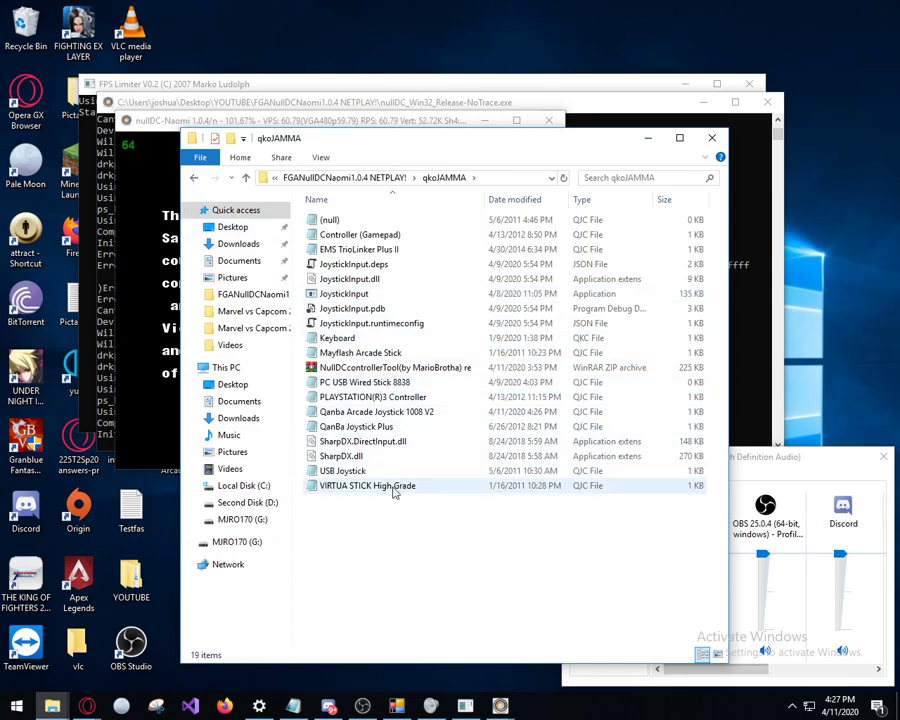
pyautogui.doubleClick(360, 397)
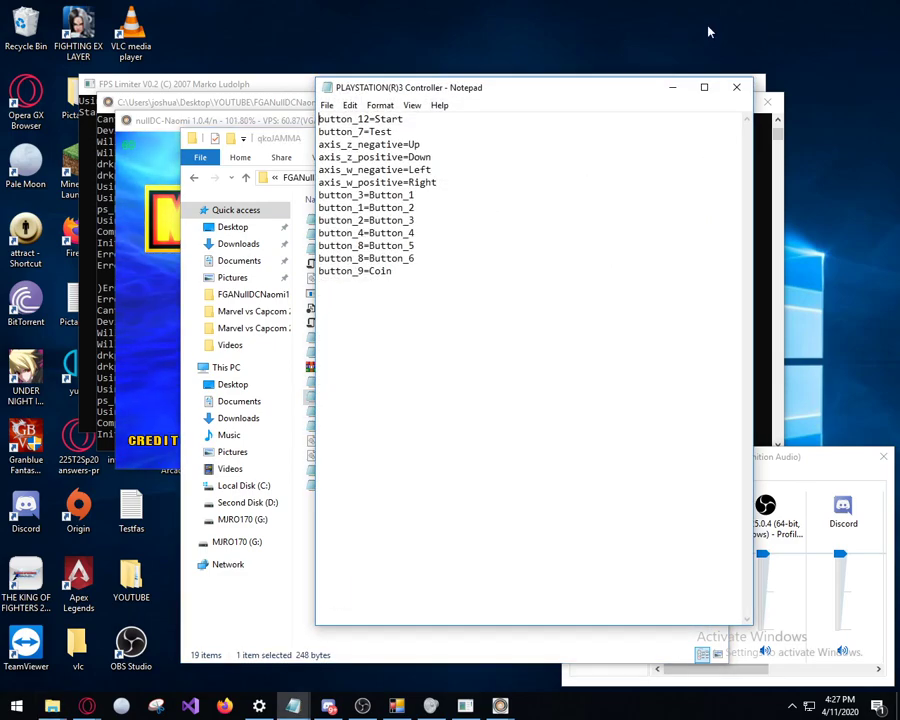
pyautogui.click(736, 87)
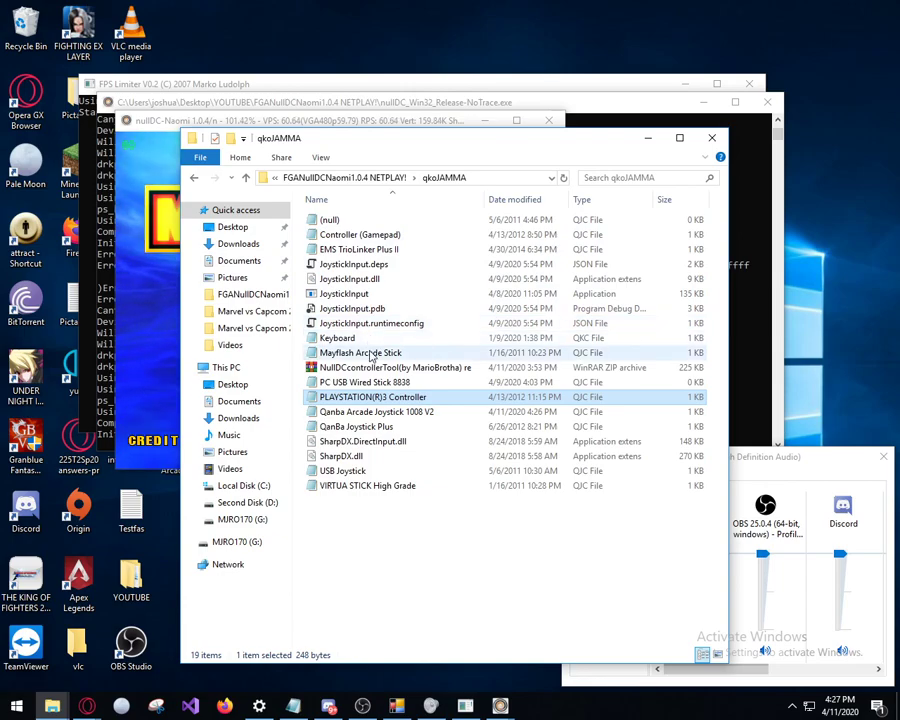
# - Start a Marvel vs. Capcom 2 game and pick a team of three heroes with the mapped controls
pyautogui.click(170, 294)
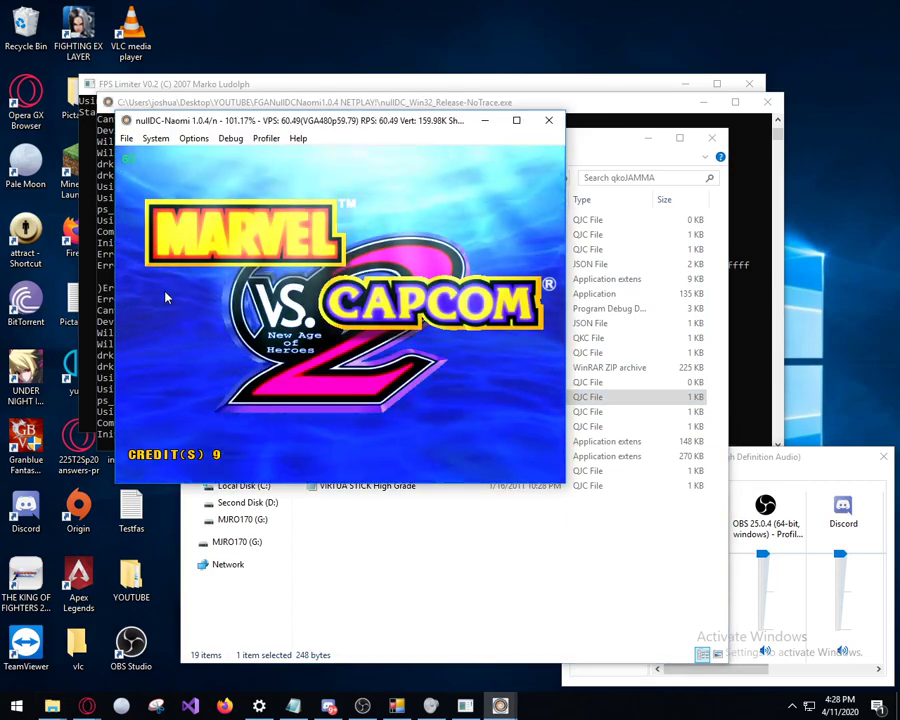
pyautogui.press('Return')
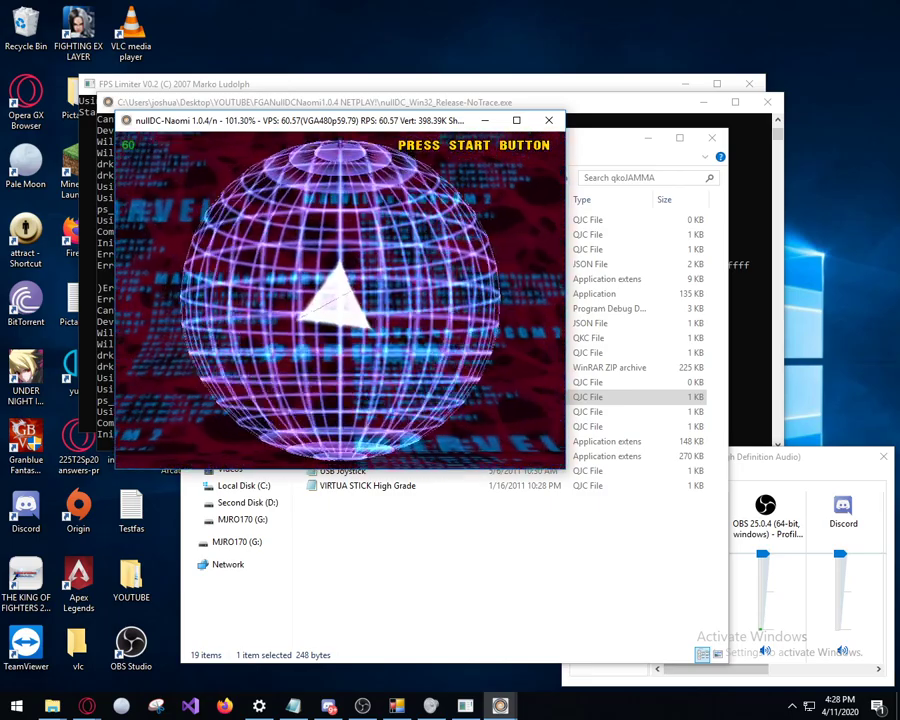
pyautogui.press('Down')
pyautogui.press('Down')
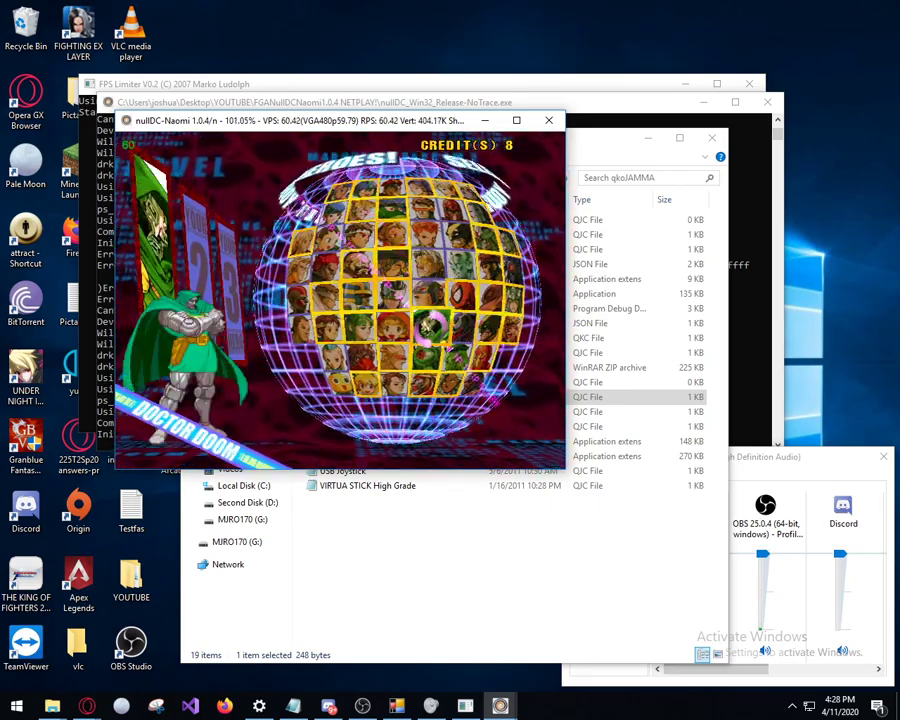
pyautogui.press('Down')
pyautogui.press('Right')
pyautogui.press('Left')
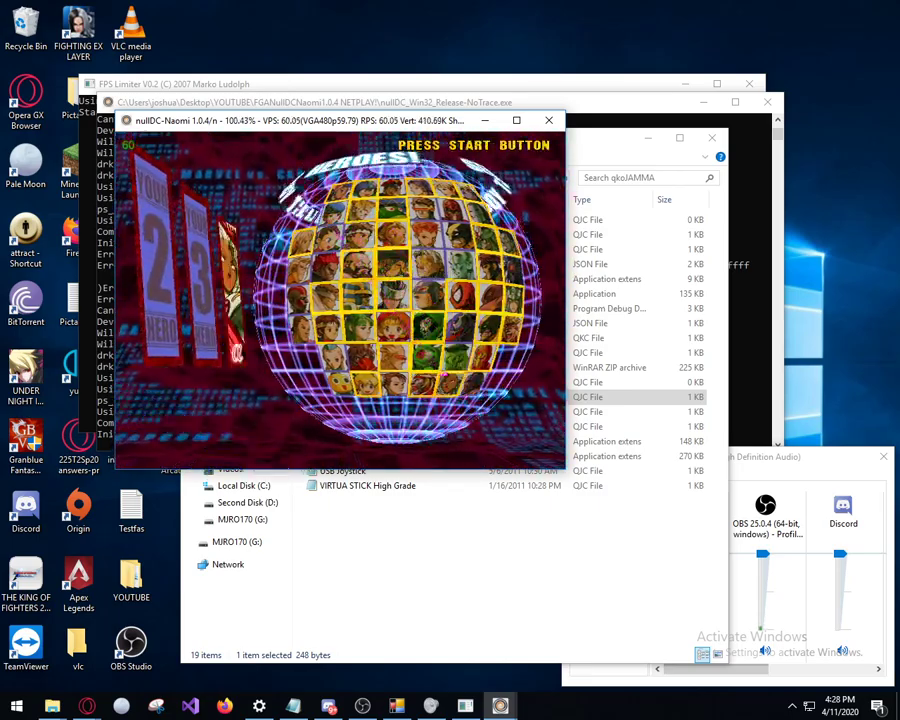
pyautogui.press('Return')
pyautogui.press('Return')
pyautogui.press('Right')
pyautogui.press('Return')
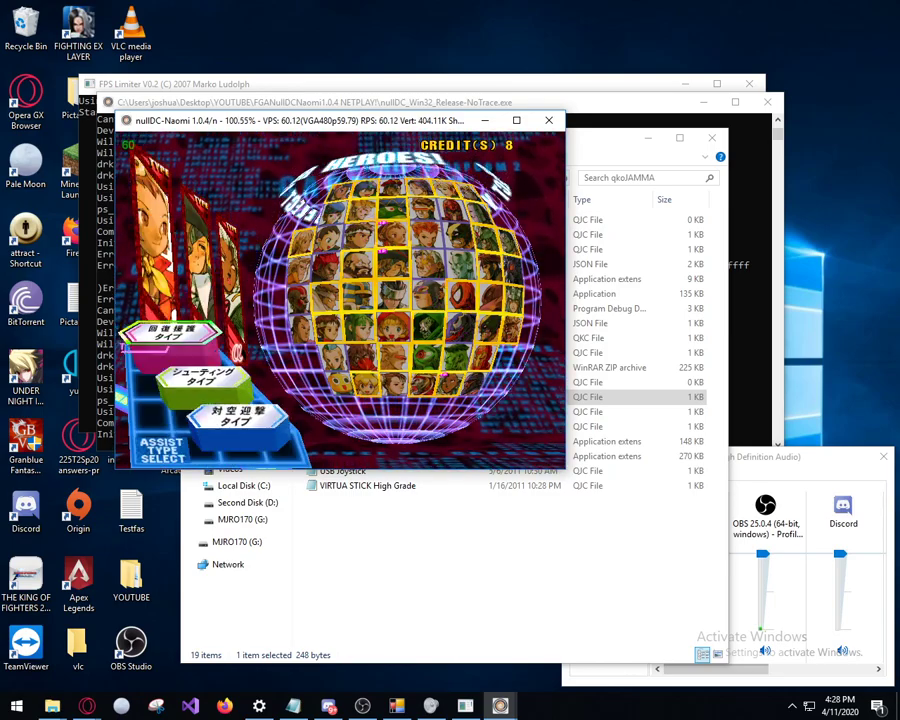
# - Confirm the heroes' assist types to try out a match, then close nullDC and the FPS Limiter console
pyautogui.press('Return')
pyautogui.press('Return')
pyautogui.press('Return')
pyautogui.press('Return')
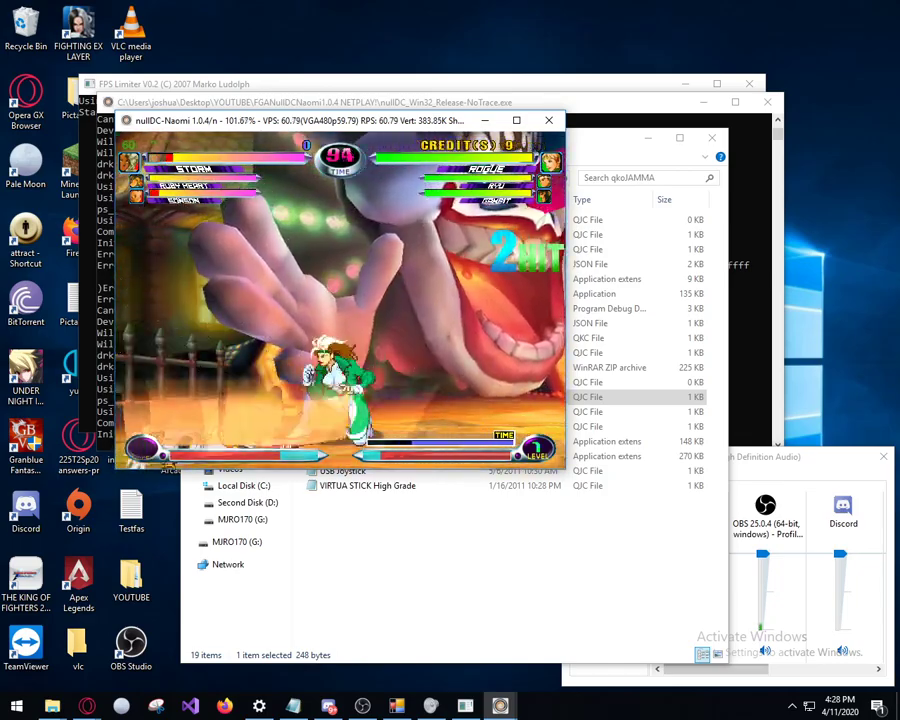
pyautogui.click(549, 121)
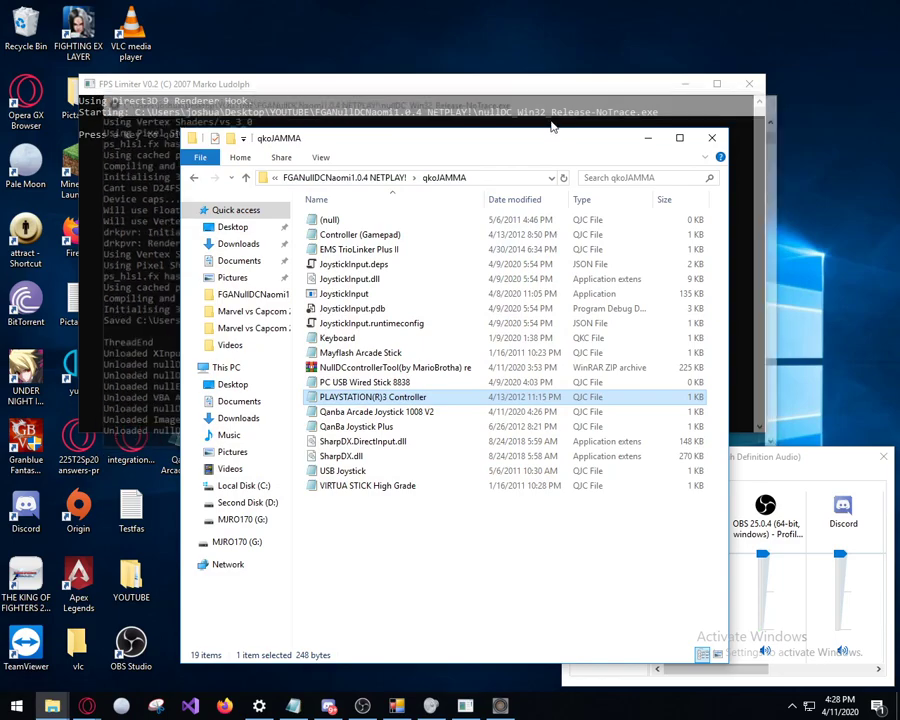
pyautogui.click(742, 88)
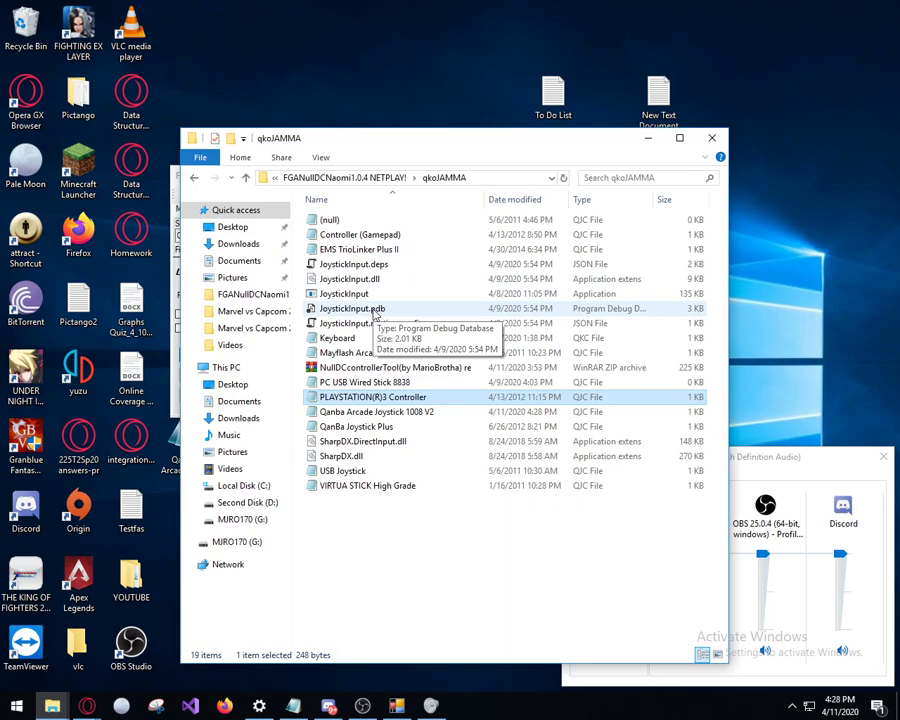
# - Review the button assignments in the Qanba Arcade Joystick 1008 V2 mapping file and close it
pyautogui.rightClick(442, 416)
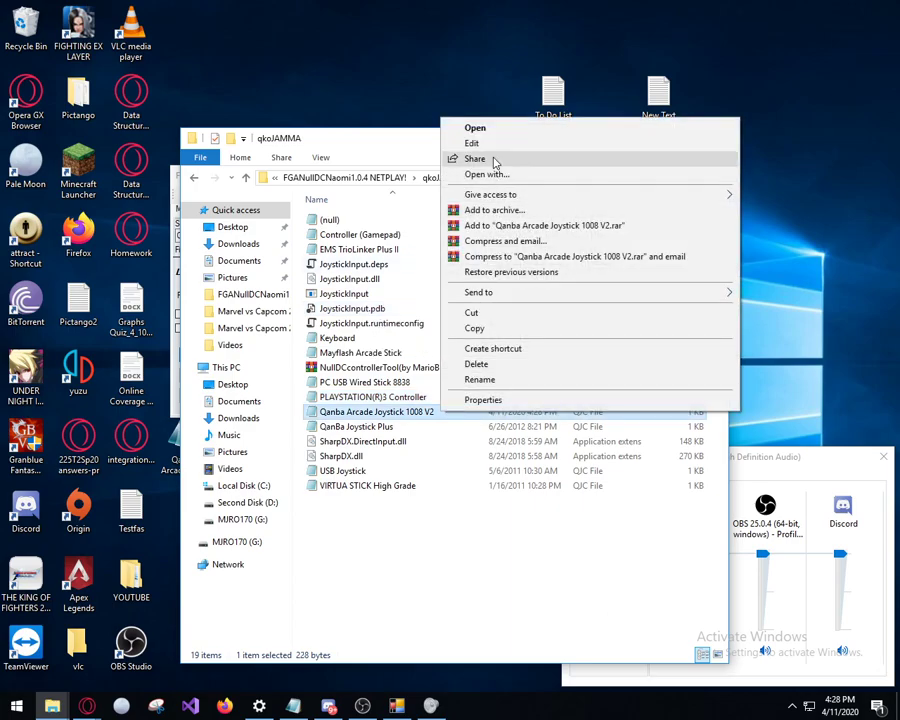
pyautogui.click(490, 144)
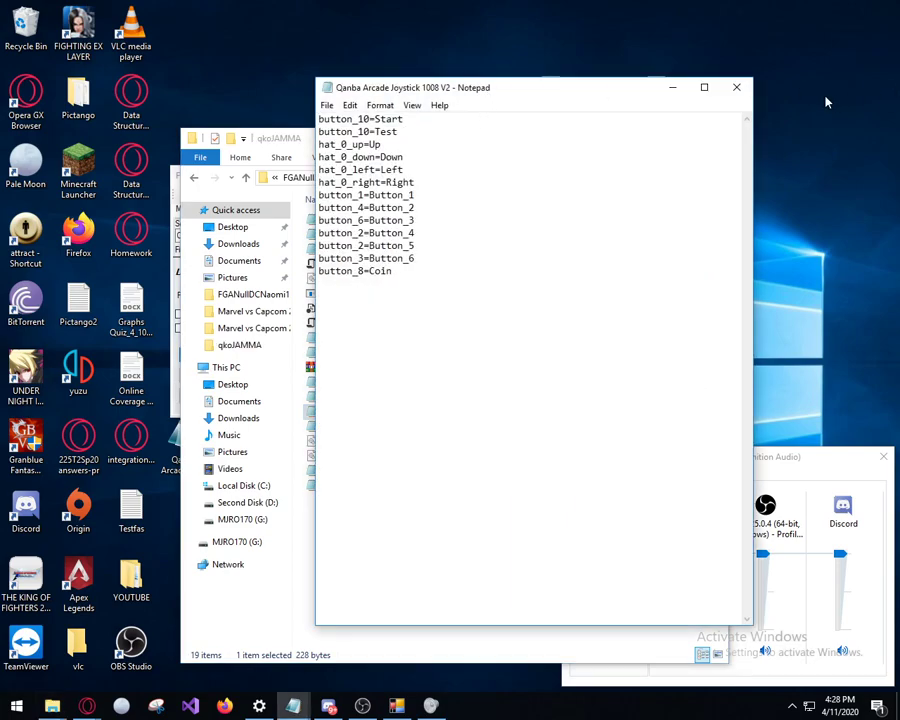
pyautogui.click(736, 87)
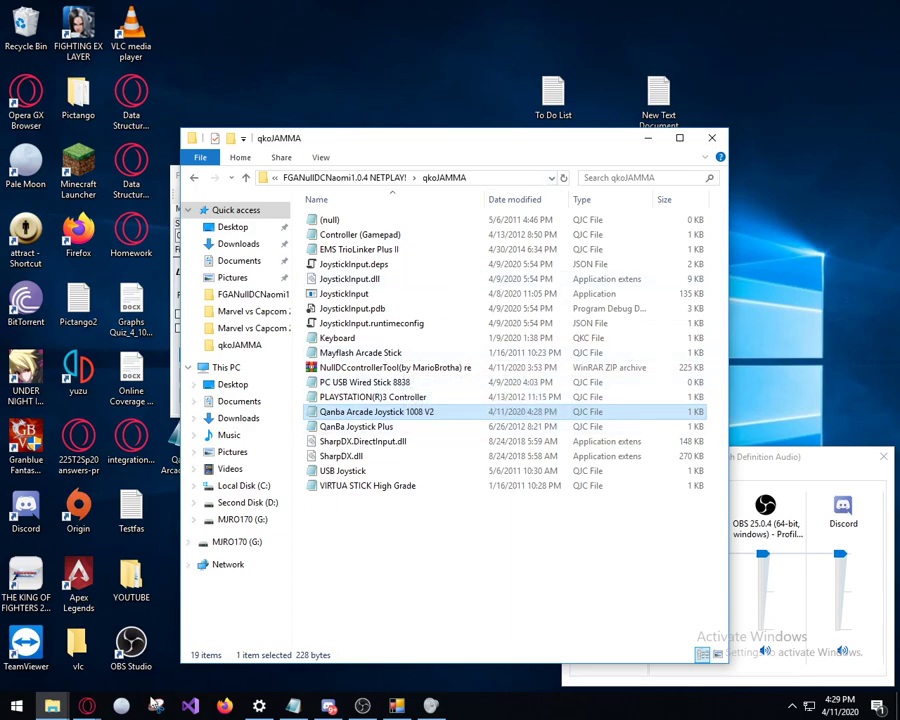
# - Switch to Opera and consult the controller tool section of the FGC ARCADIA NullDC Guide, then minimize the browser
pyautogui.click(87, 706)
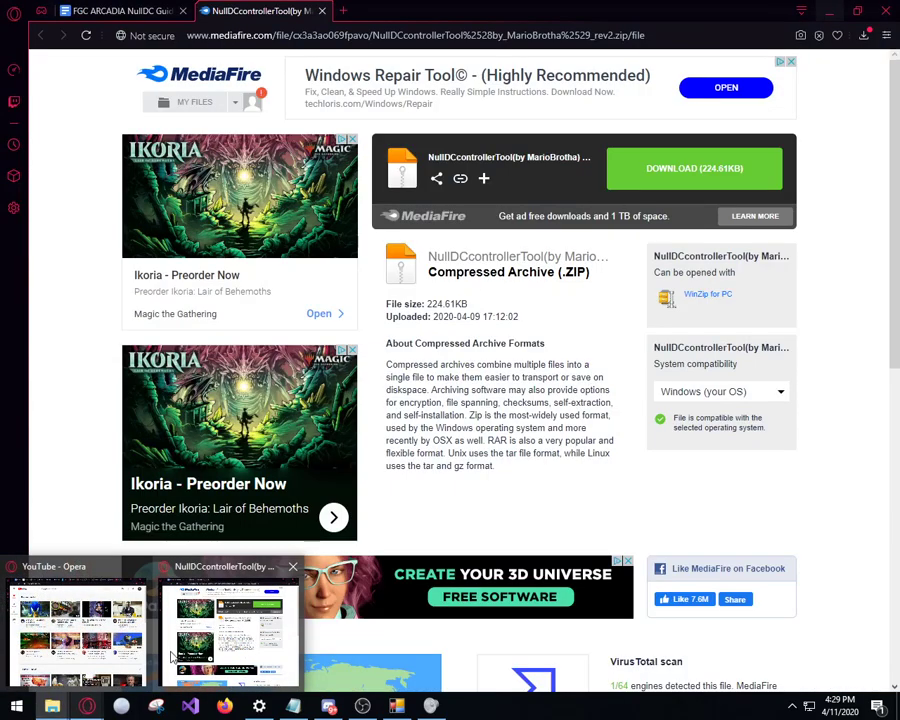
pyautogui.click(230, 620)
pyautogui.click(128, 12)
pyautogui.scroll(-3, 318, 360)
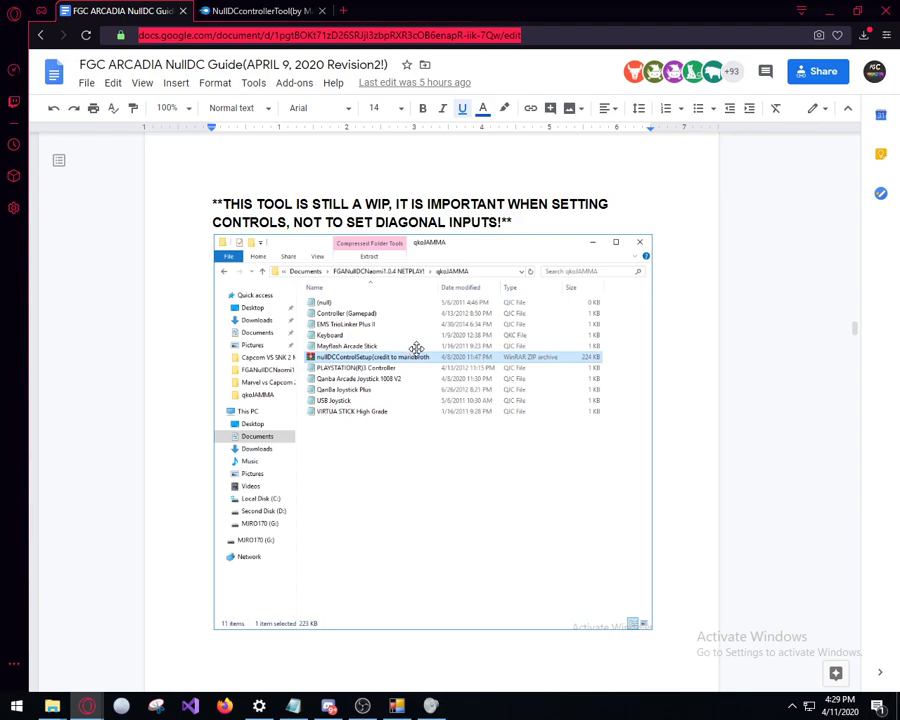
pyautogui.click(829, 10)
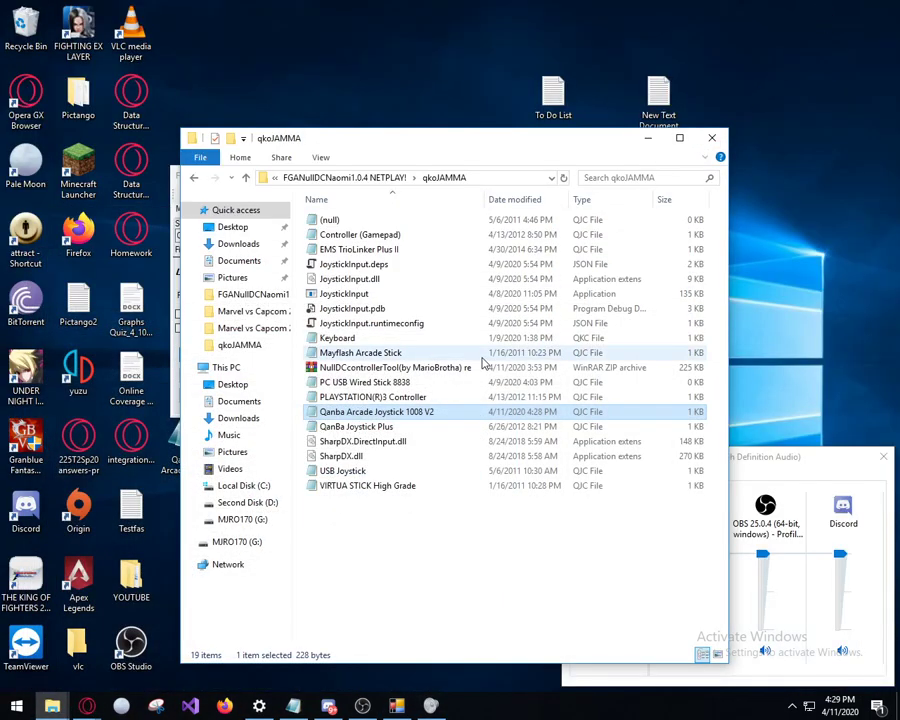
# - Open the Qanba Arcade Joystick 1008 V2 file for editing once more and close it
pyautogui.rightClick(358, 410)
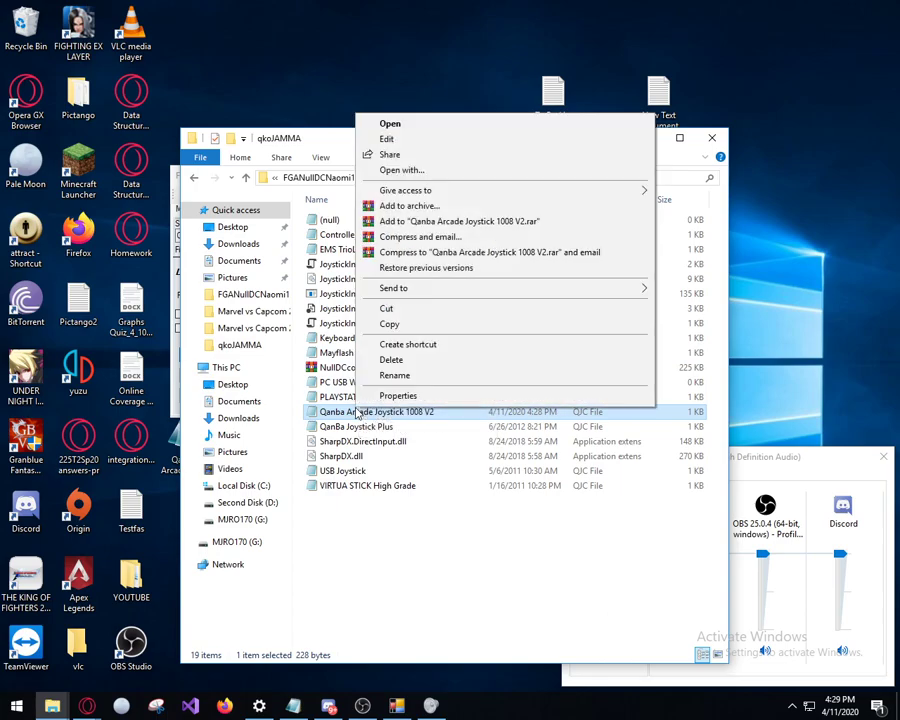
pyautogui.click(416, 139)
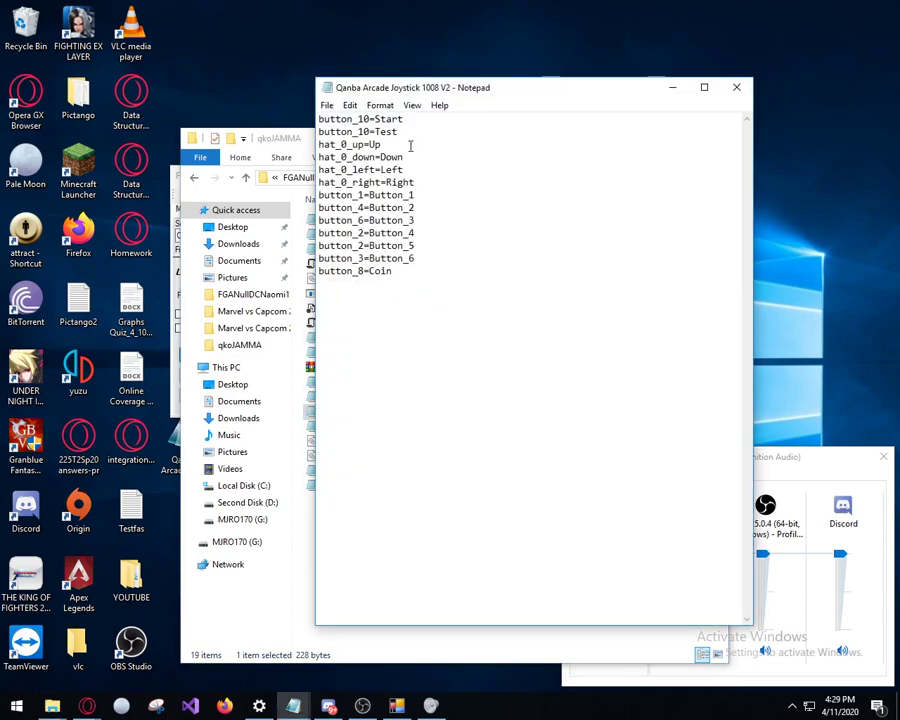
pyautogui.click(736, 87)
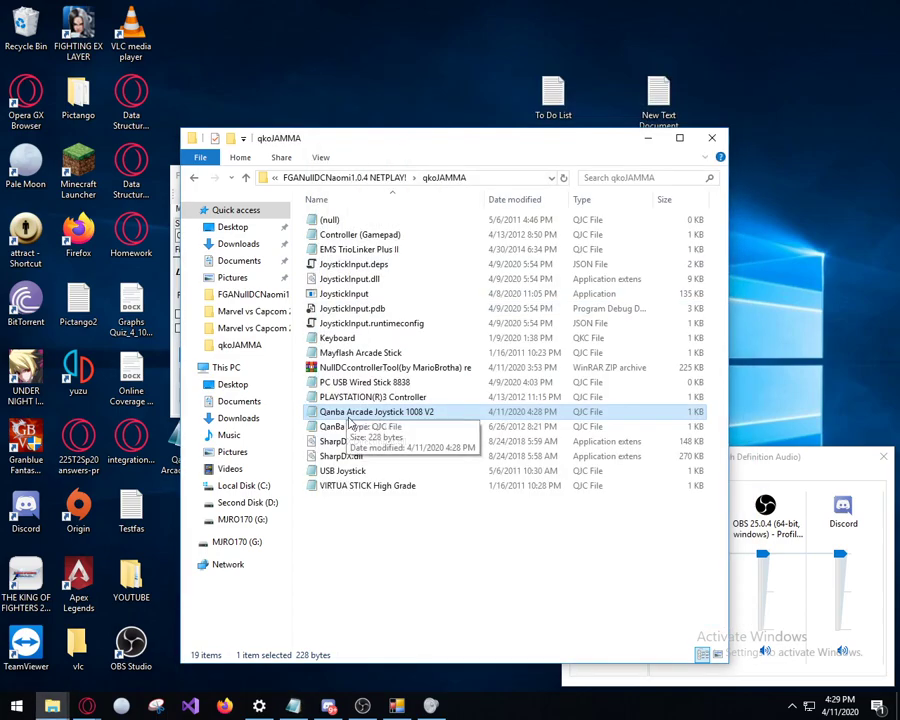
# - Open the Qanba Arcade Joystick 1008 V2 mapping file with Notepad and move its window clear of the file list
pyautogui.rightClick(347, 412)
pyautogui.click(403, 180)
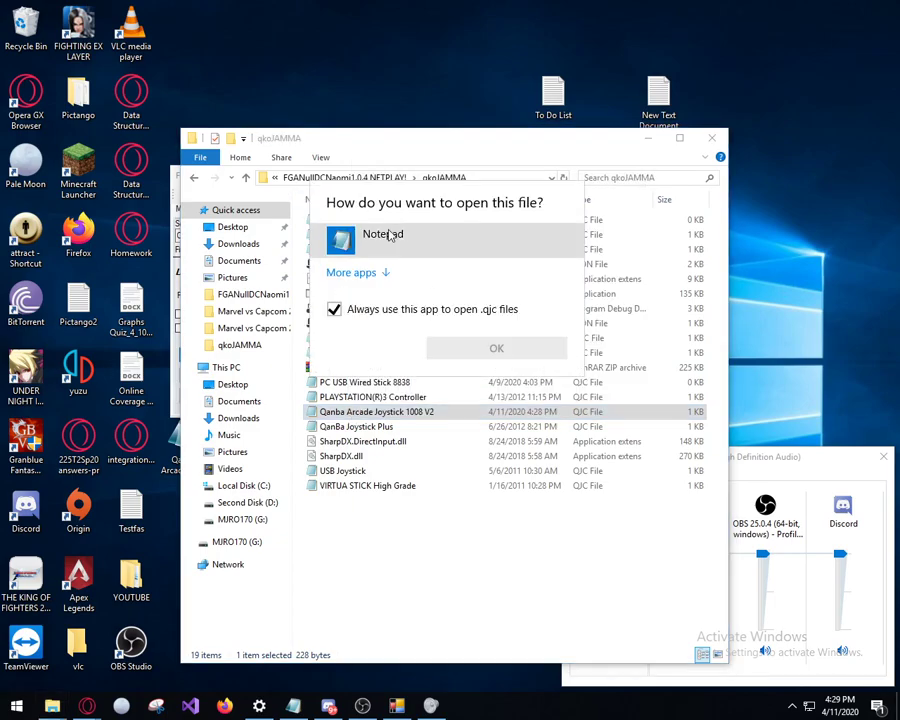
pyautogui.click(381, 312)
pyautogui.click(494, 348)
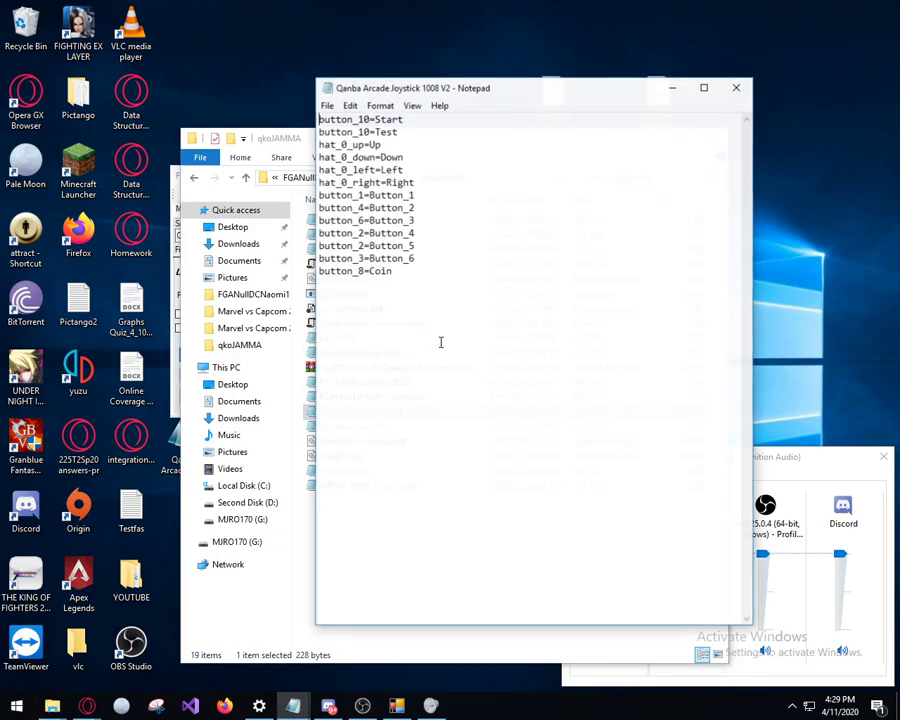
pyautogui.moveTo(398, 92); pyautogui.dragTo(546, 94)
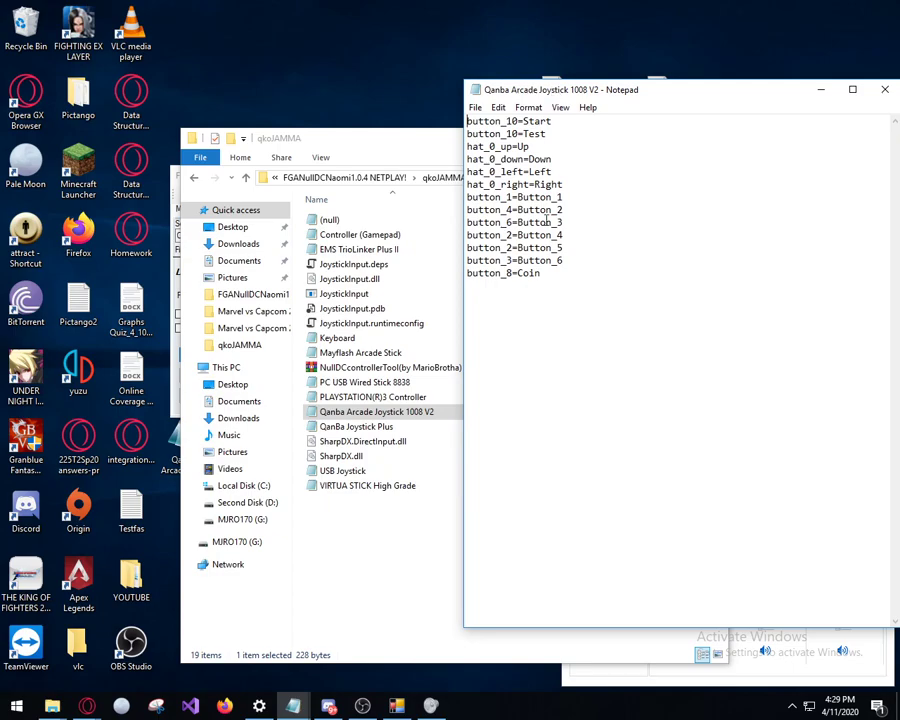
# - Open the EMS TrioLinker Plus II mapping file with Notepad and place the cursor in its Up line
pyautogui.click(355, 236)
pyautogui.click(358, 250)
pyautogui.rightClick(357, 251)
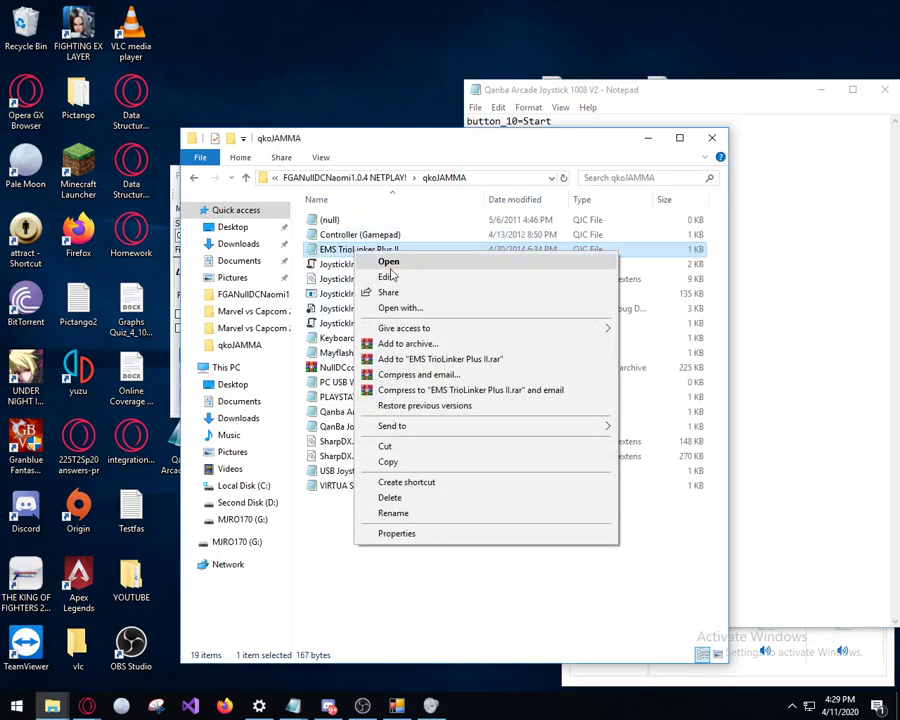
pyautogui.click(399, 308)
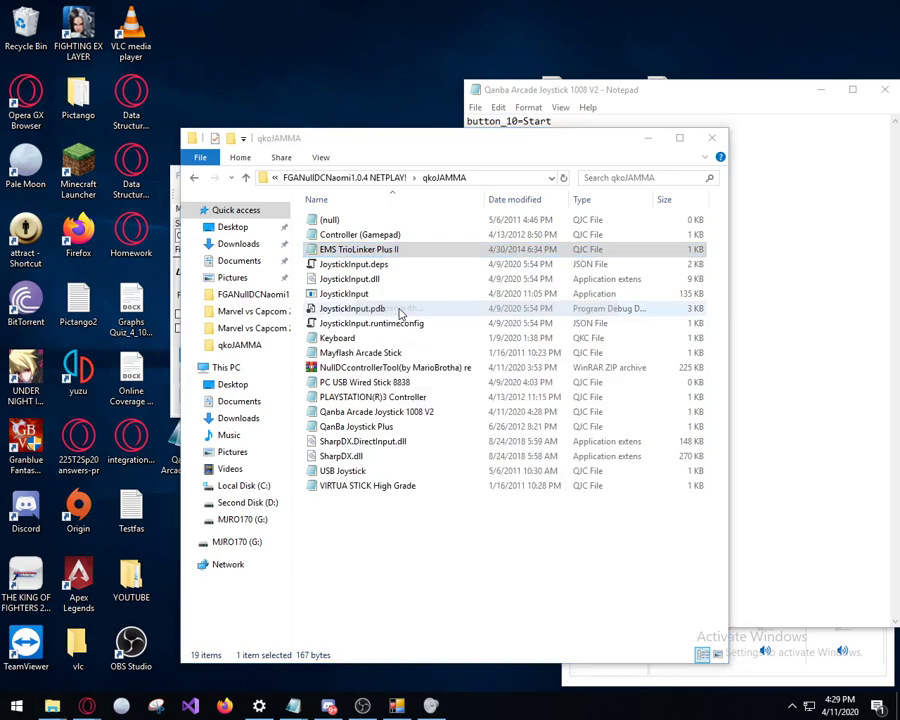
pyautogui.click(331, 310)
pyautogui.click(454, 340)
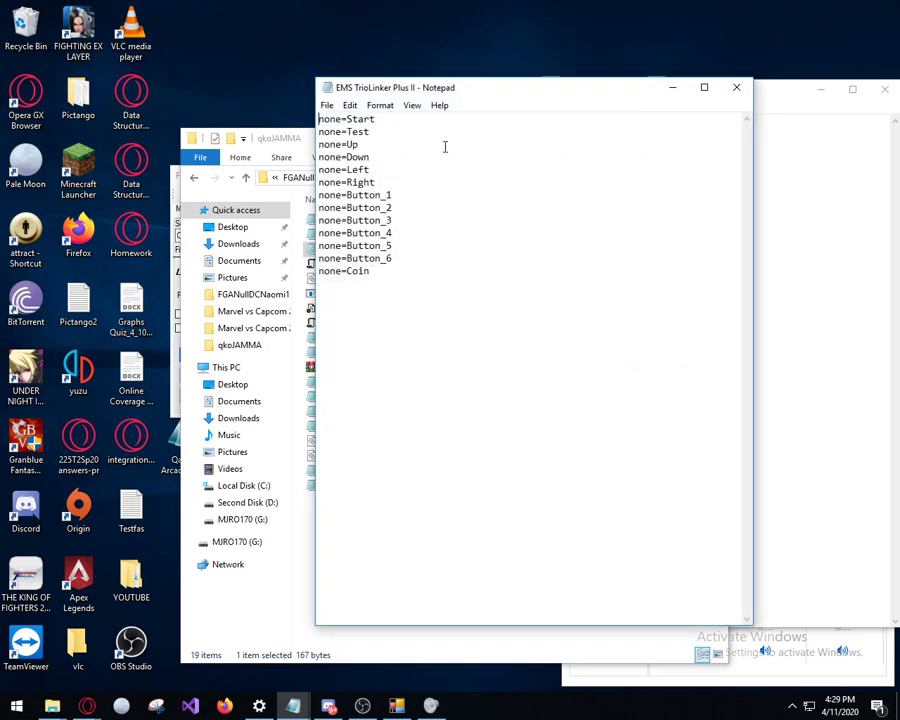
pyautogui.click(343, 143)
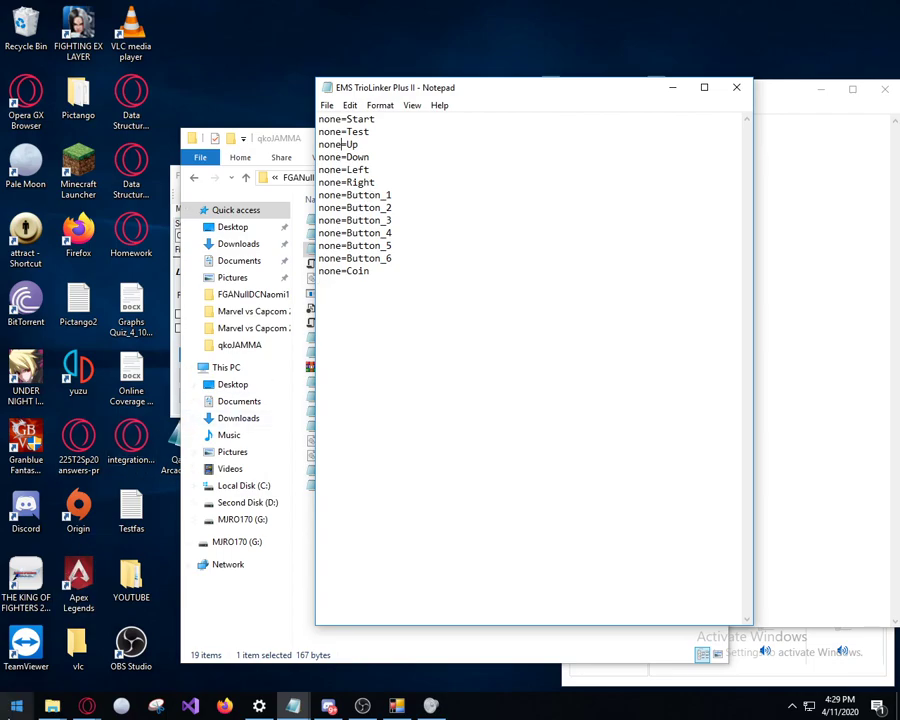
# - Show This PC in the File Explorer window and open the computer's system properties
pyautogui.click(16, 706)
pyautogui.click(16, 706)
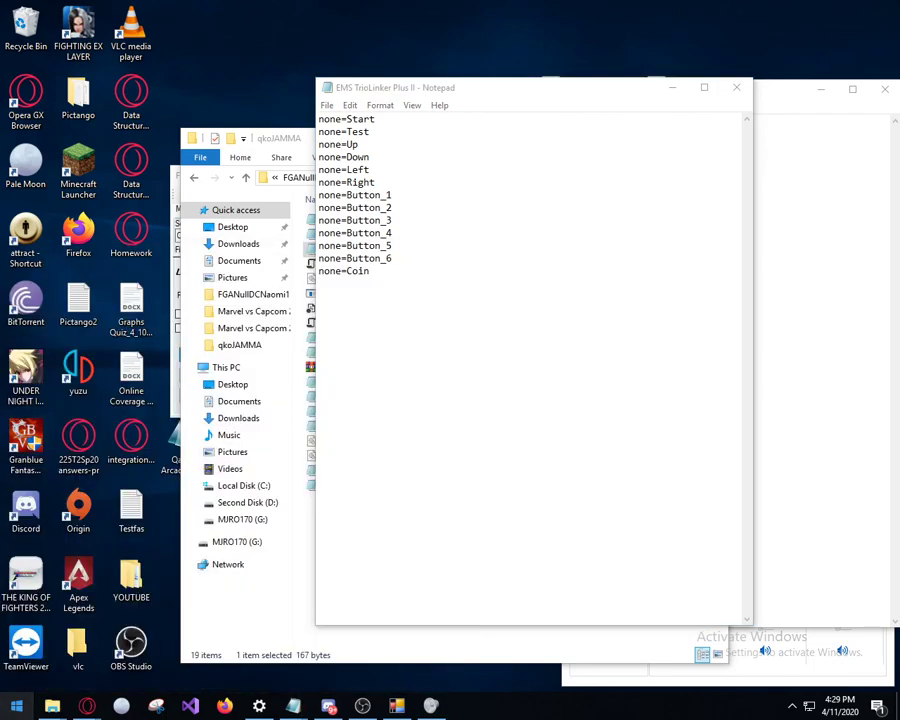
pyautogui.moveTo(52, 706)
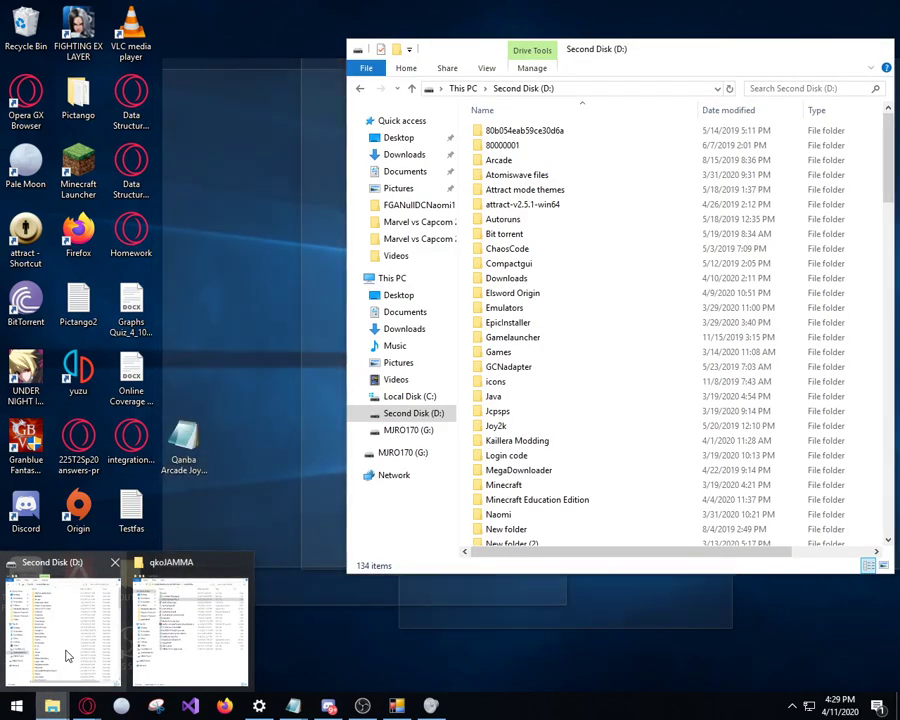
pyautogui.click(68, 654)
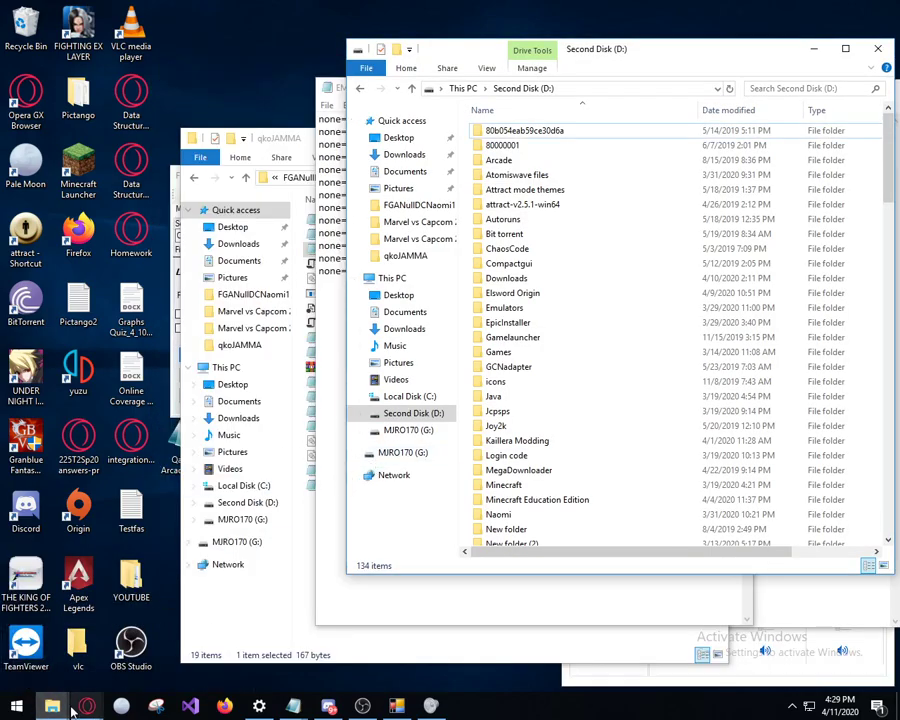
pyautogui.click(428, 279)
pyautogui.rightClick(588, 413)
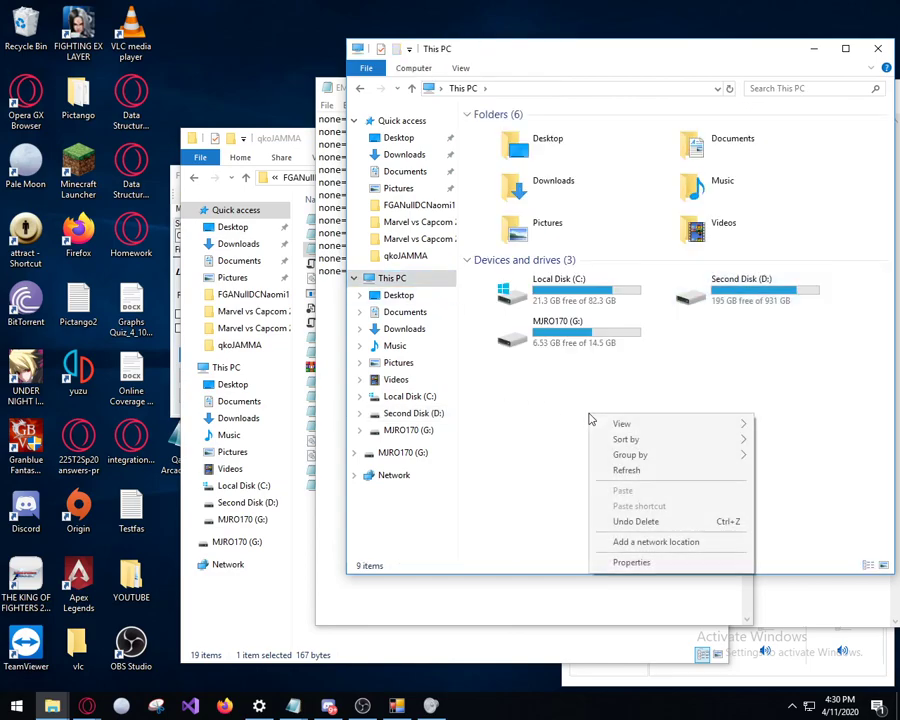
pyautogui.click(622, 566)
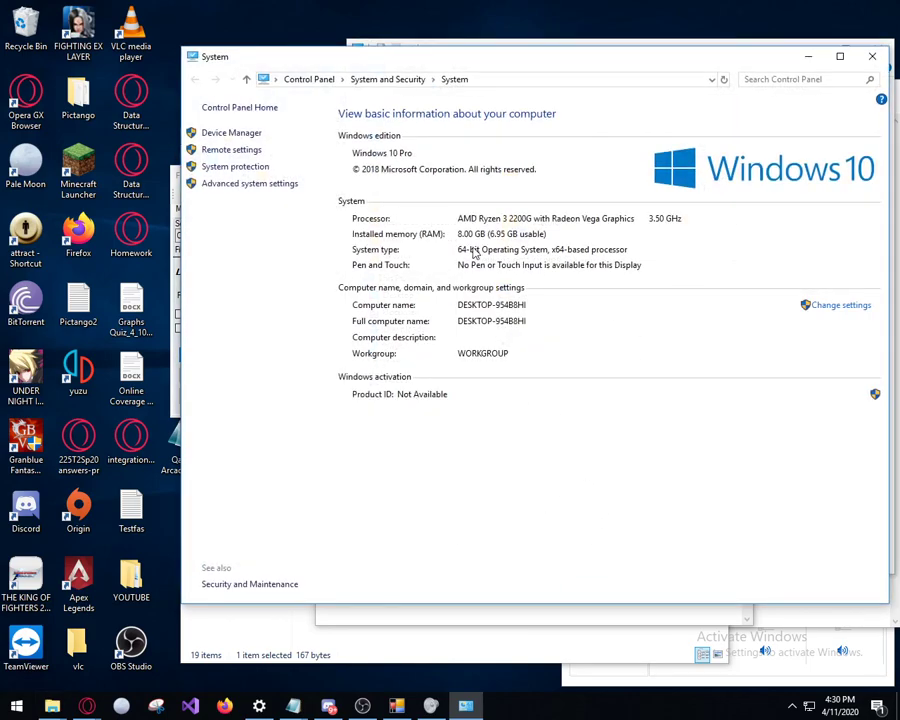
# - Go to the Hardware and Sound category of Control Panel and open Devices and Printers
pyautogui.click(239, 107)
pyautogui.click(370, 245)
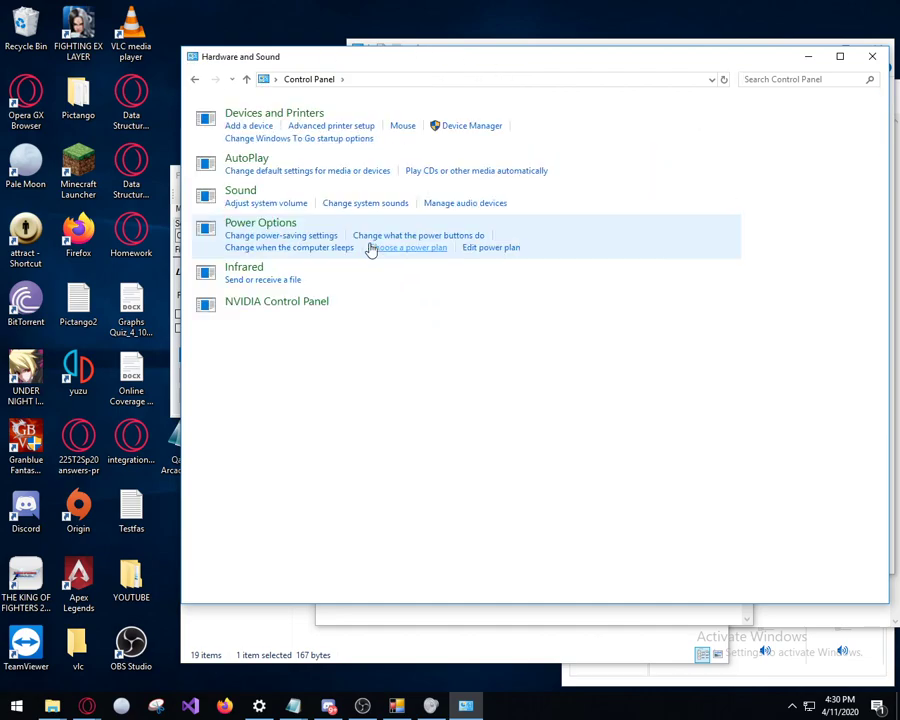
pyautogui.click(392, 125)
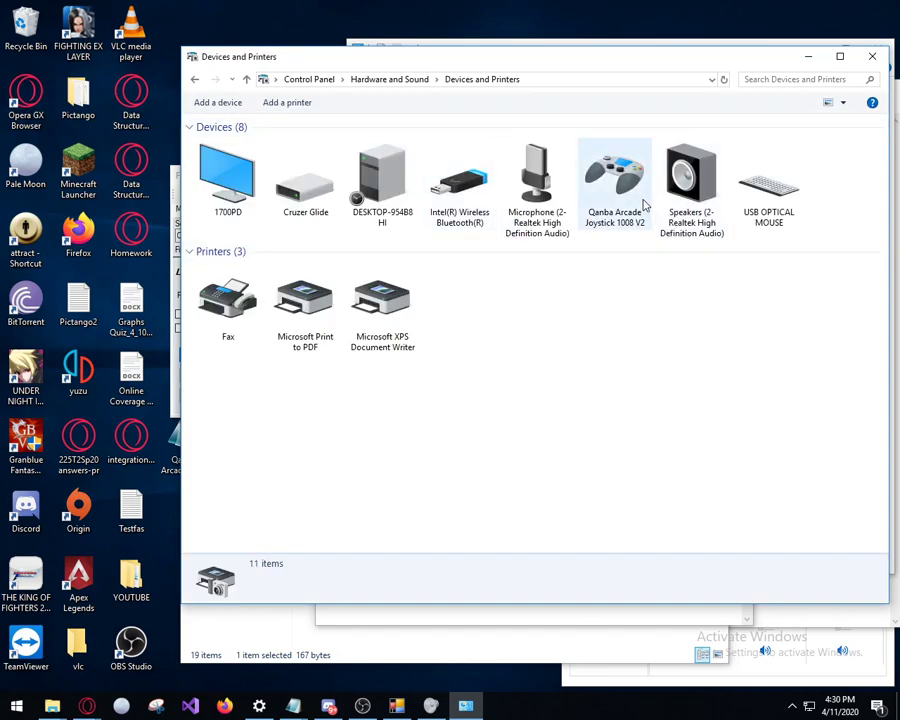
# - Open the game controller settings of the Qanba Arcade Joystick 1008 V2 and display its properties test page
pyautogui.click(645, 203)
pyautogui.rightClick(646, 204)
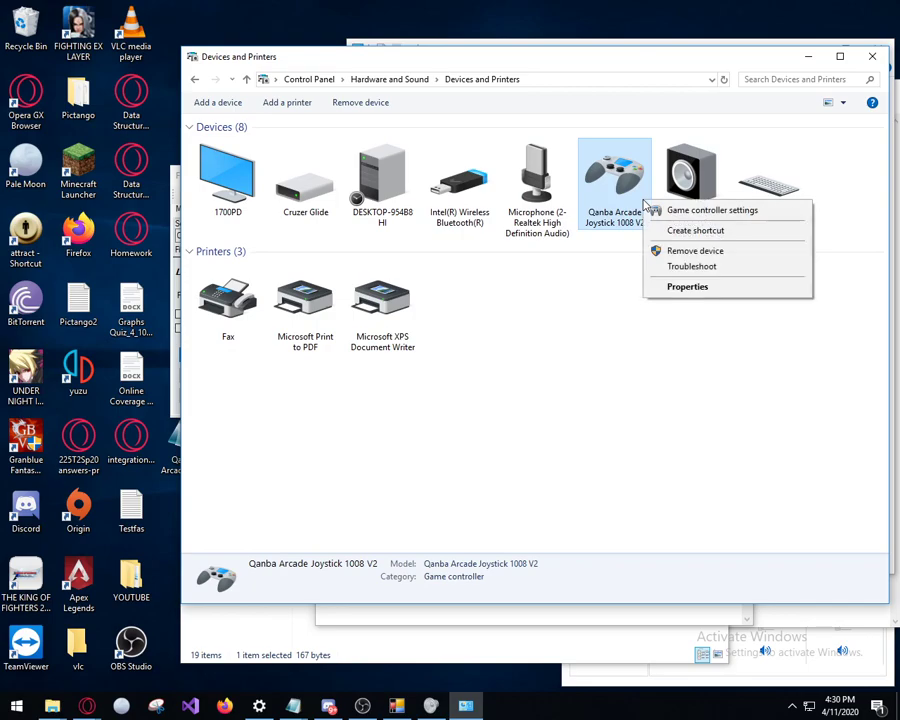
pyautogui.rightClick(638, 189)
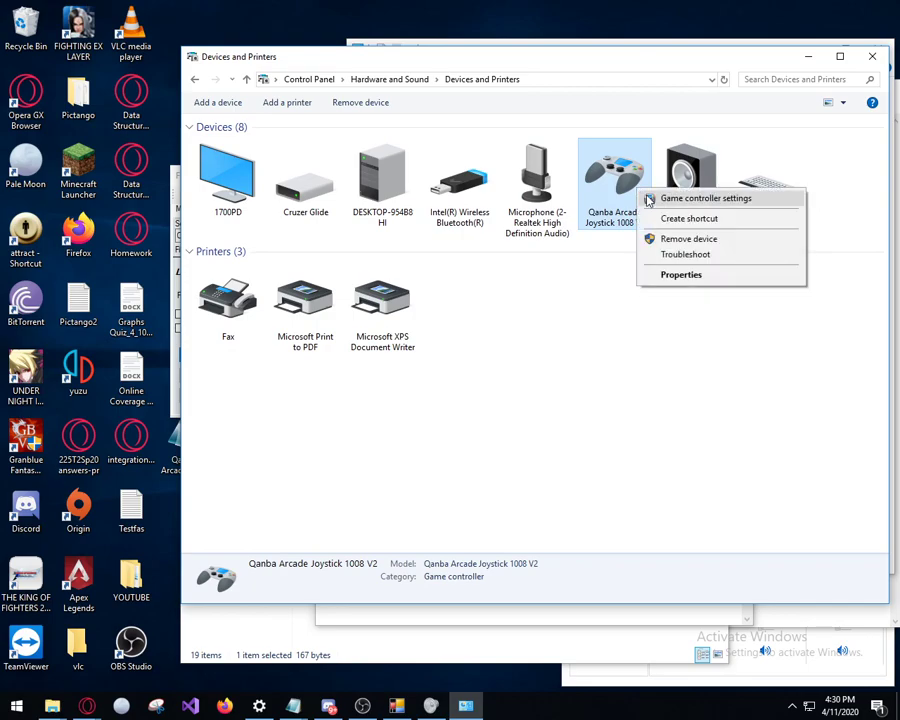
pyautogui.click(648, 201)
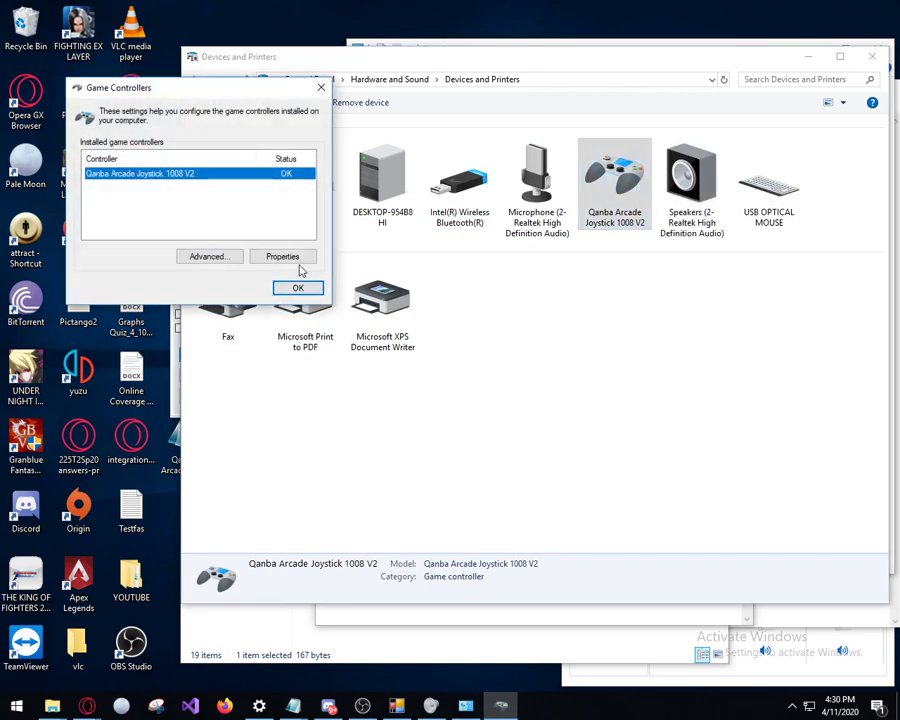
pyautogui.click(298, 262)
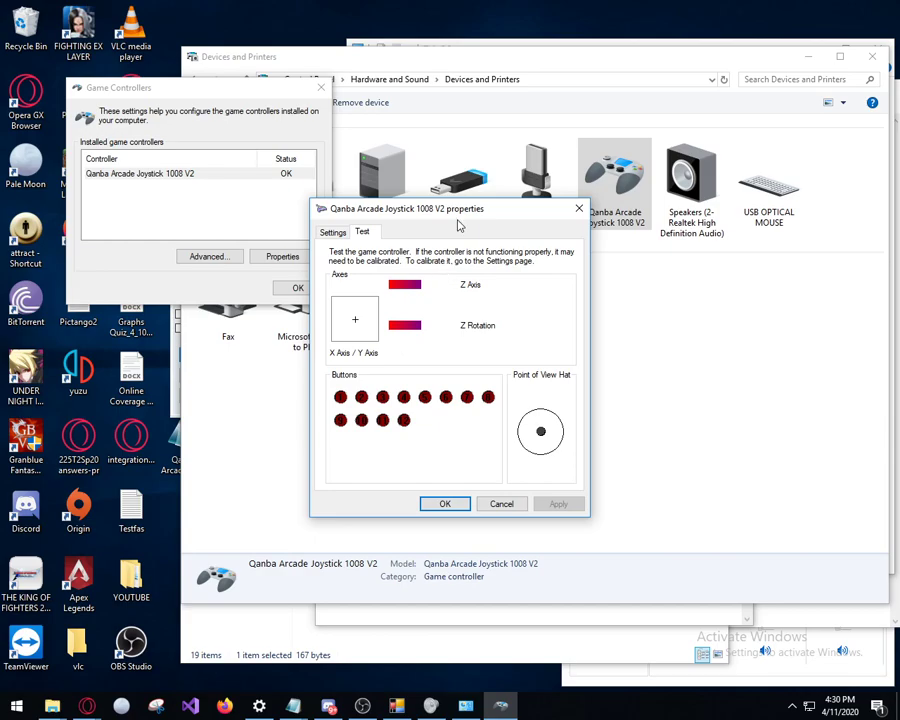
# - Arrange the controller test window beside the EMS TrioLinker Plus II mapping and minimize Devices and Printers
pyautogui.moveTo(457, 217); pyautogui.dragTo(180, 215)
pyautogui.click(808, 56)
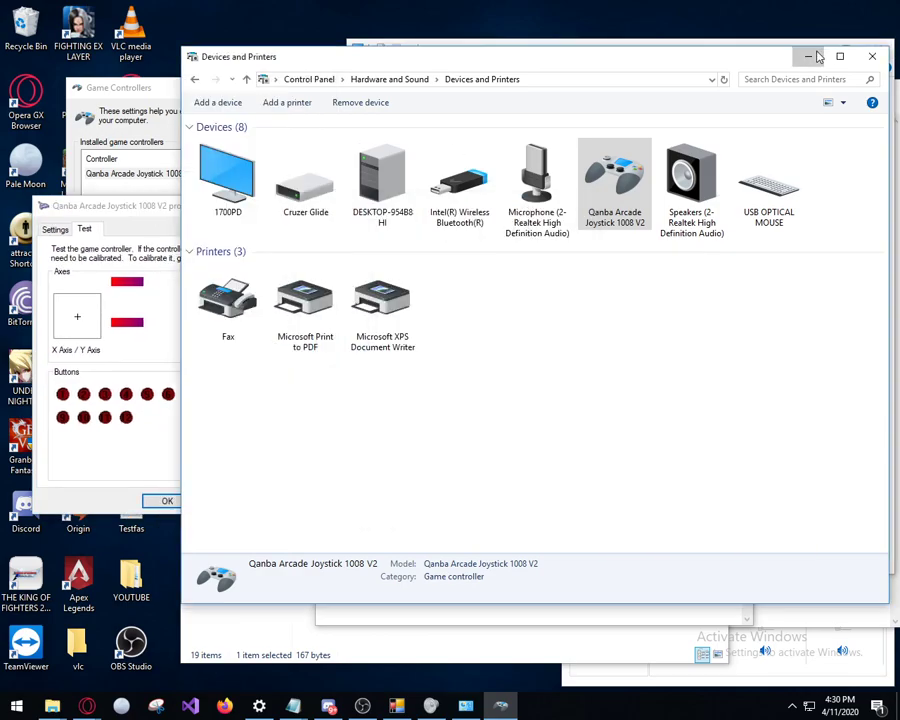
pyautogui.click(562, 597)
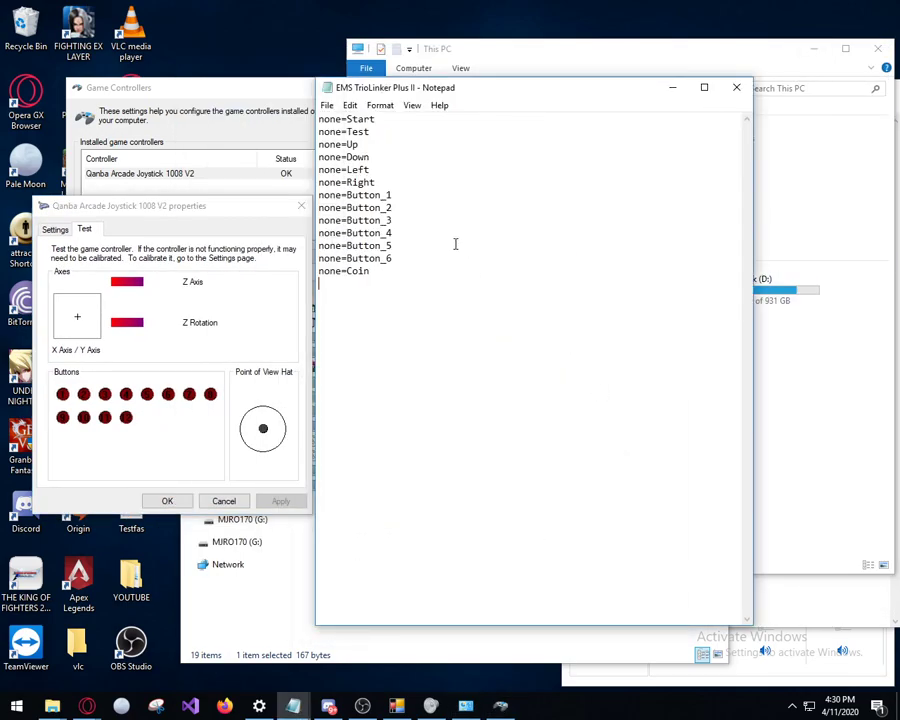
# - Map Up to hat_0_up and Down to hat_0_down in the EMS TrioLinker Plus II file
pyautogui.doubleClick(338, 144)
pyautogui.press('BackSpace')
pyautogui.write('hat_0_up')
pyautogui.press('BackSpace')
pyautogui.press('BackSpace')
pyautogui.press('BackSpace')
pyautogui.press('BackSpace')
pyautogui.write('hat')
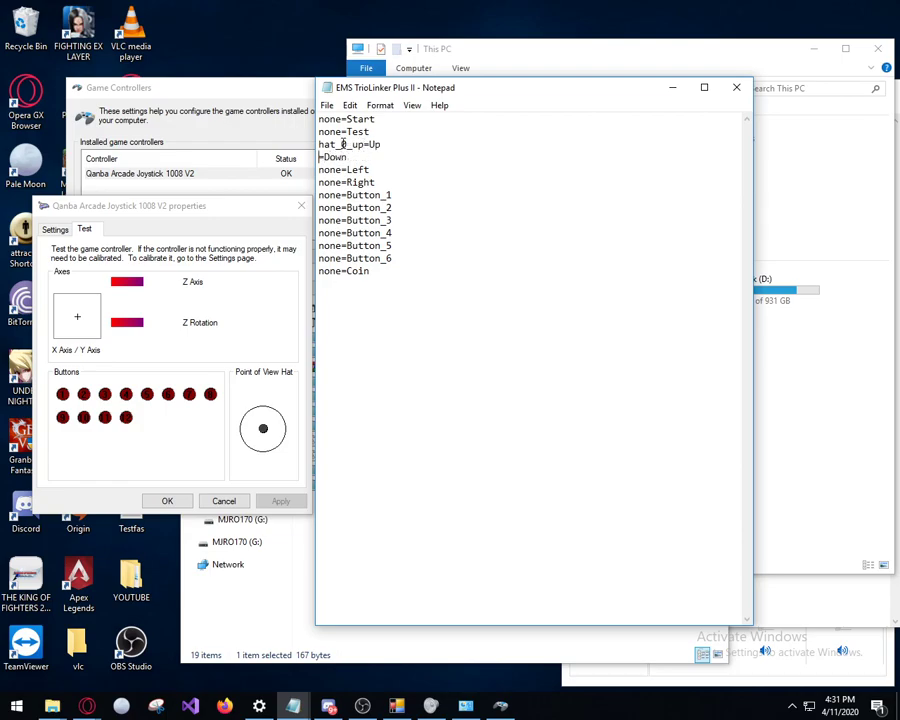
pyautogui.write('_0_down')
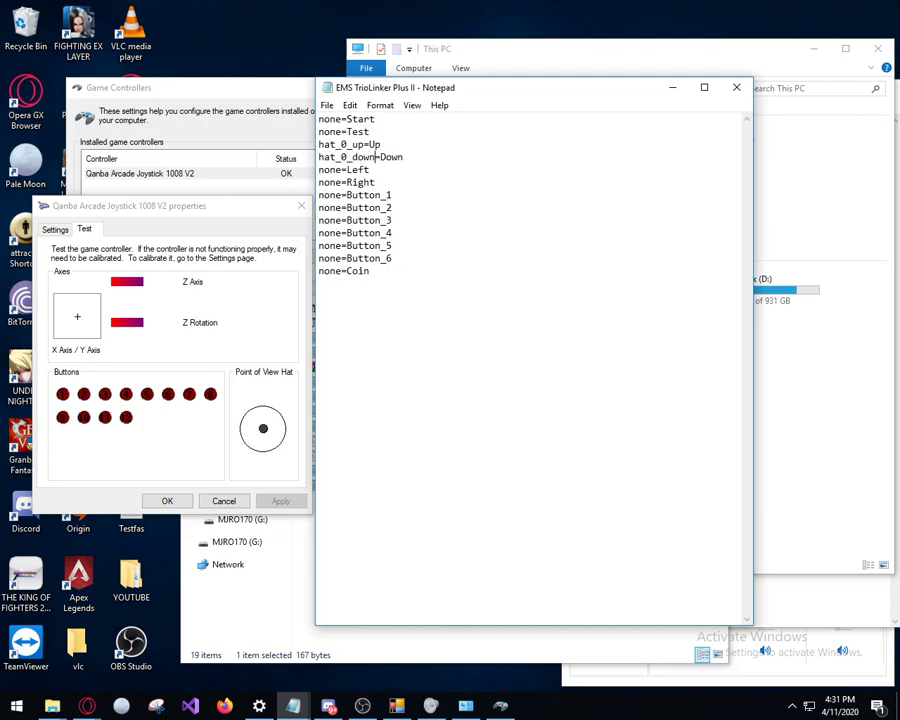
# - Map Left to hat_0_left and Right to hat_0_right in the EMS TrioLinker Plus II file
pyautogui.press('Down')
pyautogui.press('BackSpace')
pyautogui.press('BackSpace')
pyautogui.press('BackSpace')
pyautogui.press('BackSpace')
pyautogui.write('hat')
pyautogui.write('_')
pyautogui.write('left')
pyautogui.write('_0')
pyautogui.press('BackSpace')
pyautogui.press('BackSpace')
pyautogui.press('BackSpace')
pyautogui.press('BackSpace')
pyautogui.write('hat')
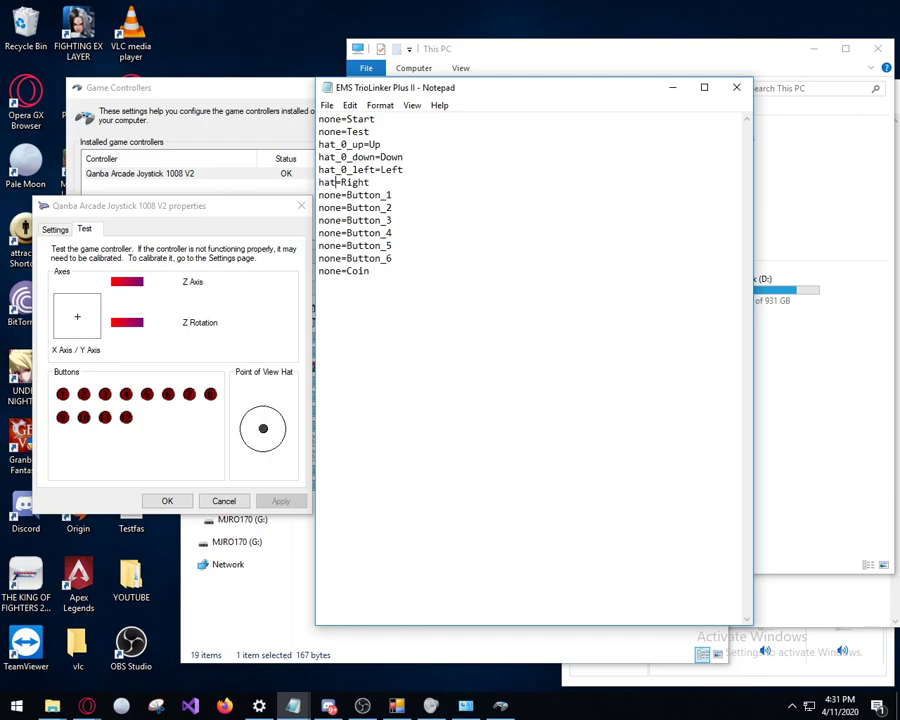
pyautogui.write('_r')
pyautogui.press('BackSpace')
pyautogui.write('0_right')
# - Check the joystick's directional input in the controller test window against the mapping lines
pyautogui.click(282, 410)
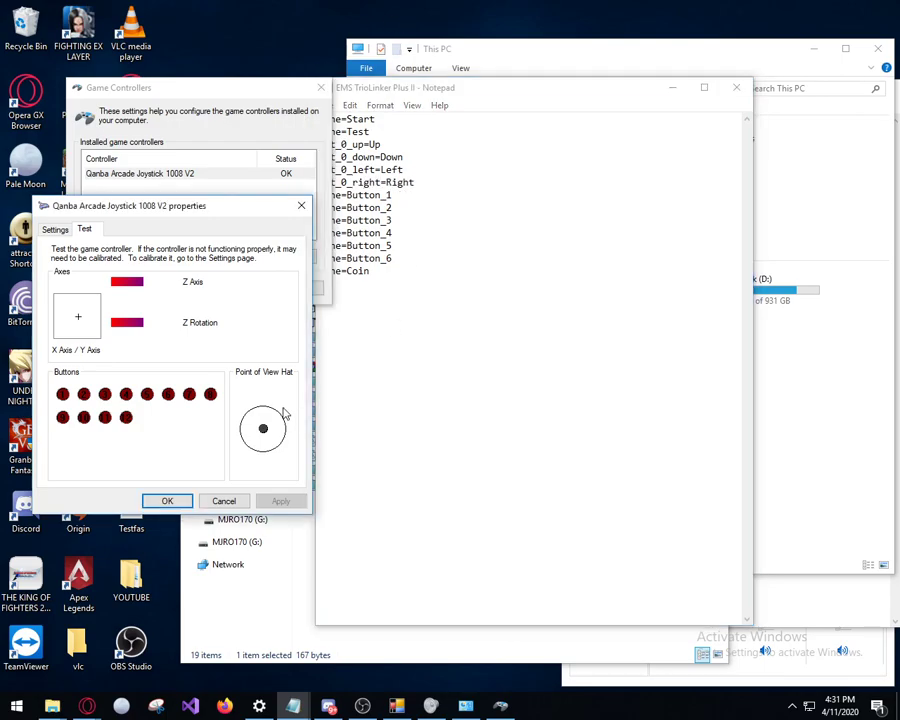
pyautogui.click(476, 252)
pyautogui.hotkey('shift', 'Home')
pyautogui.click(270, 412)
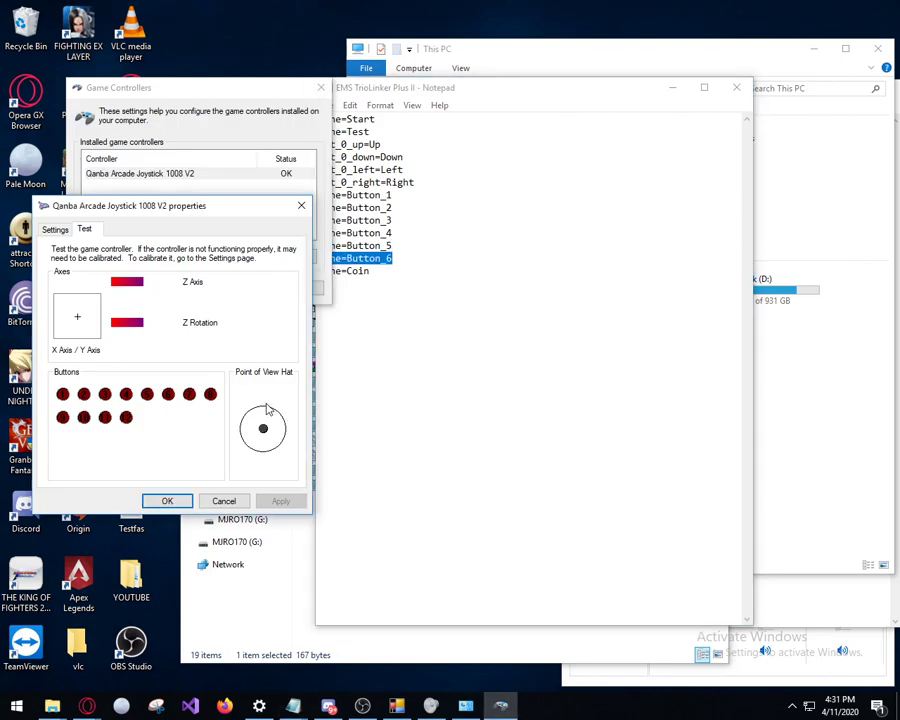
pyautogui.click(385, 270)
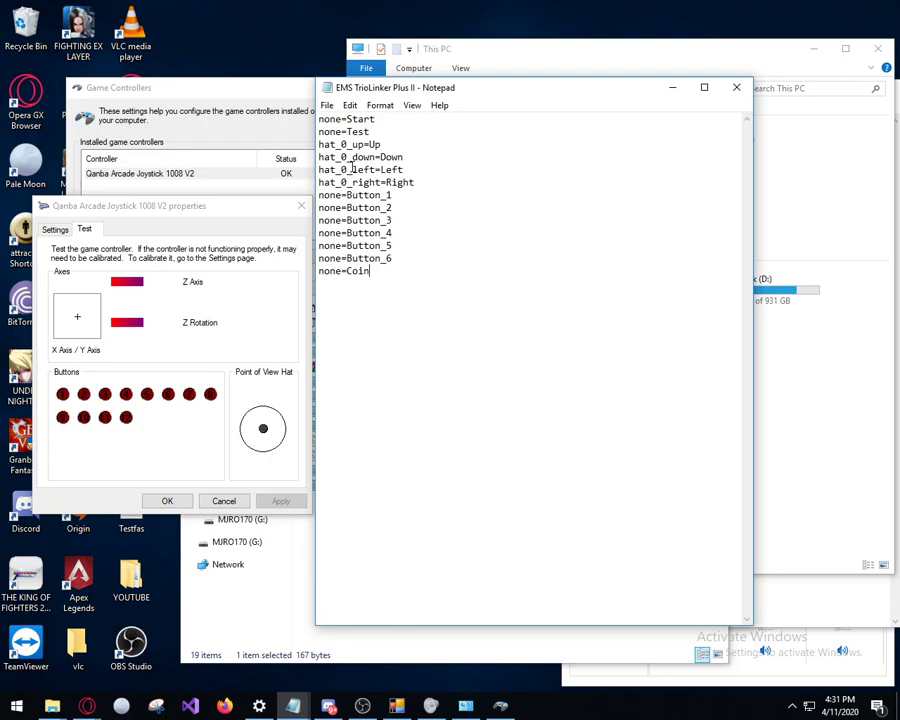
# - Close the EMS TrioLinker Plus II file without saving and open the Qanba Arcade Joystick 1008 V2 mapping file beside the controller test window
pyautogui.click(729, 92)
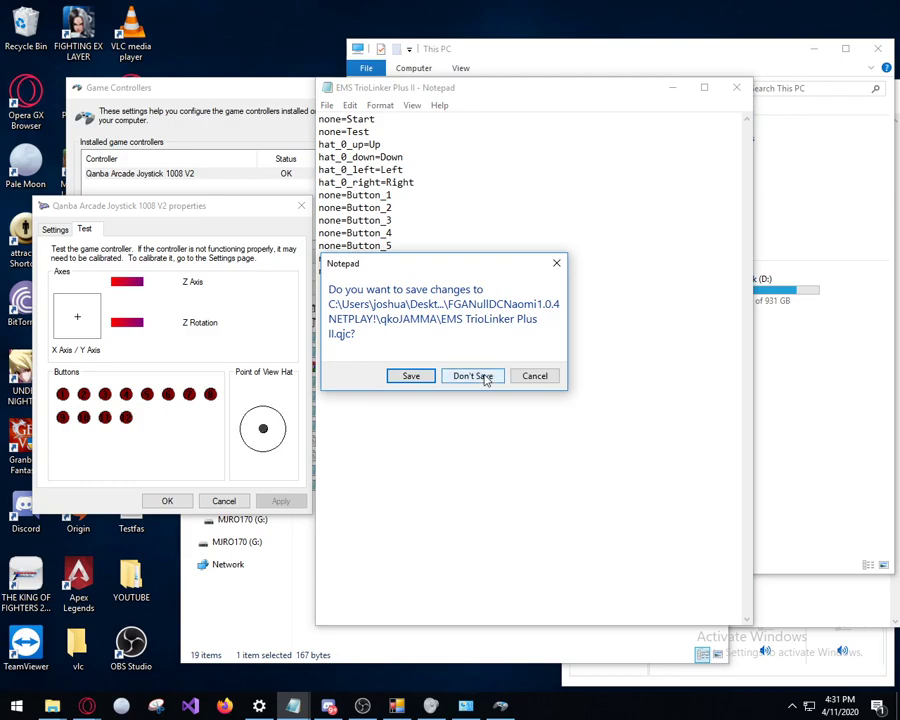
pyautogui.click(472, 376)
pyautogui.click(440, 595)
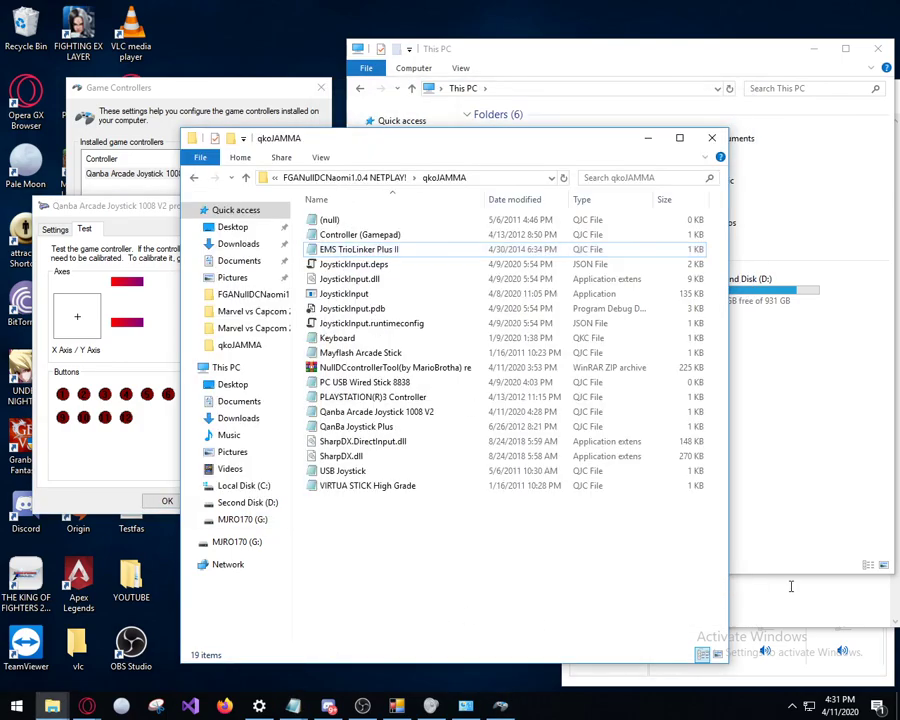
pyautogui.doubleClick(675, 410)
pyautogui.moveTo(612, 92); pyautogui.dragTo(446, 107)
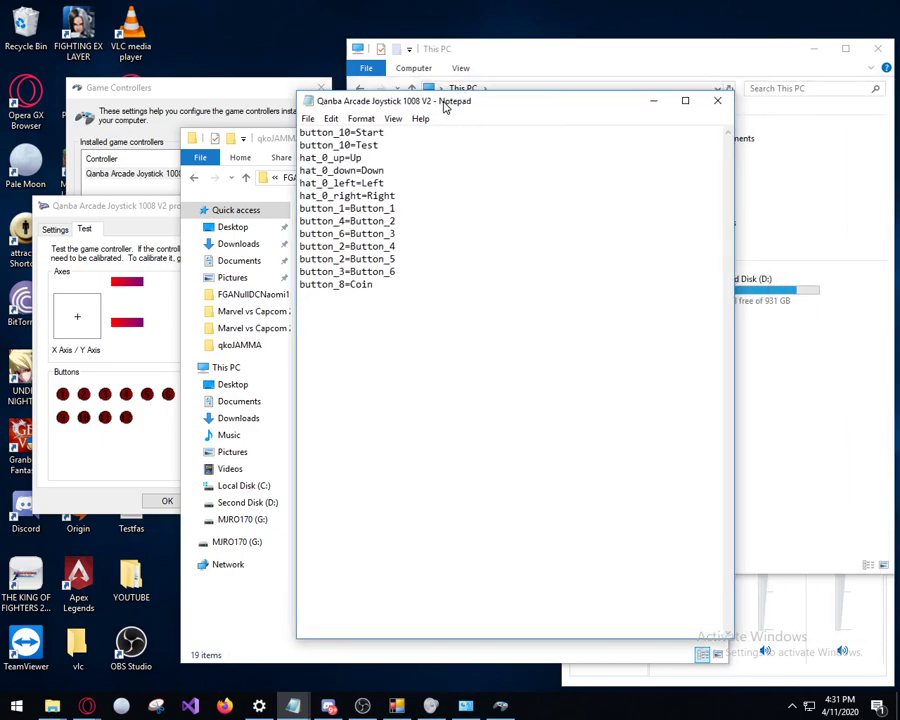
pyautogui.click(140, 372)
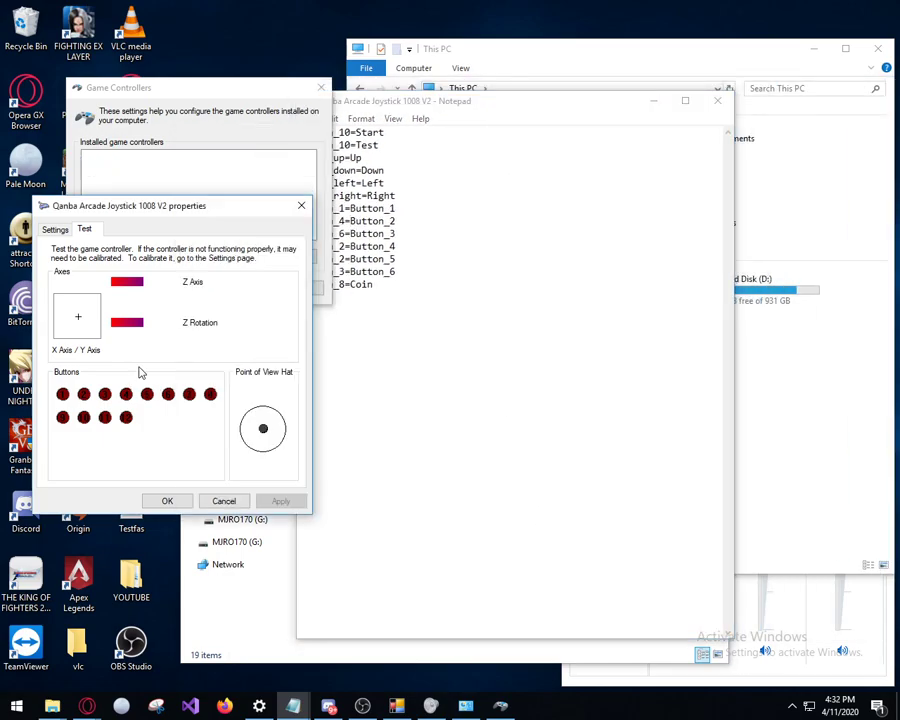
pyautogui.click(288, 110)
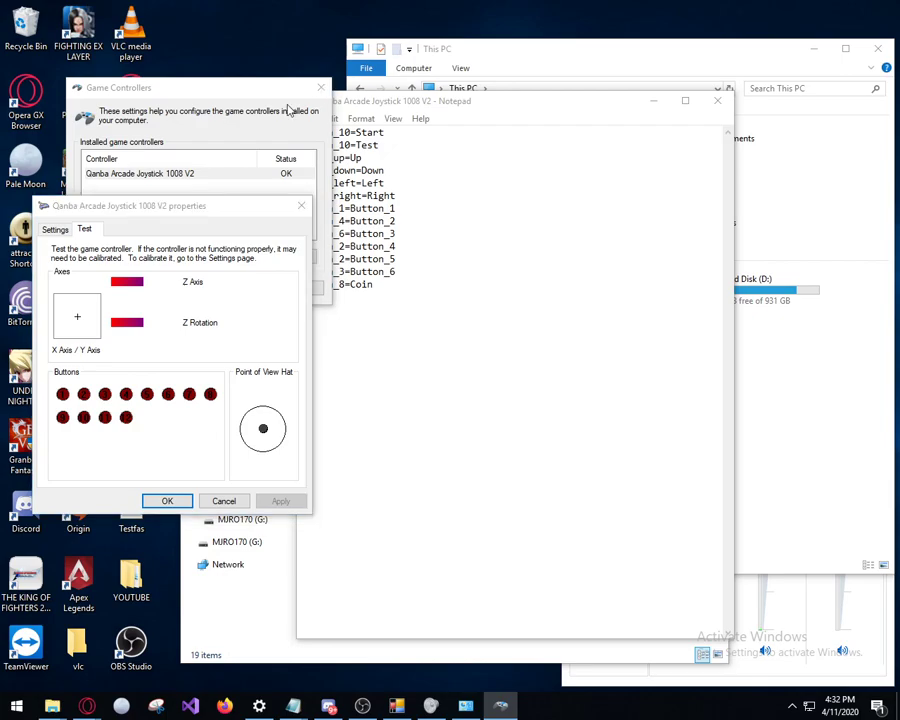
pyautogui.moveTo(471, 103); pyautogui.dragTo(543, 73)
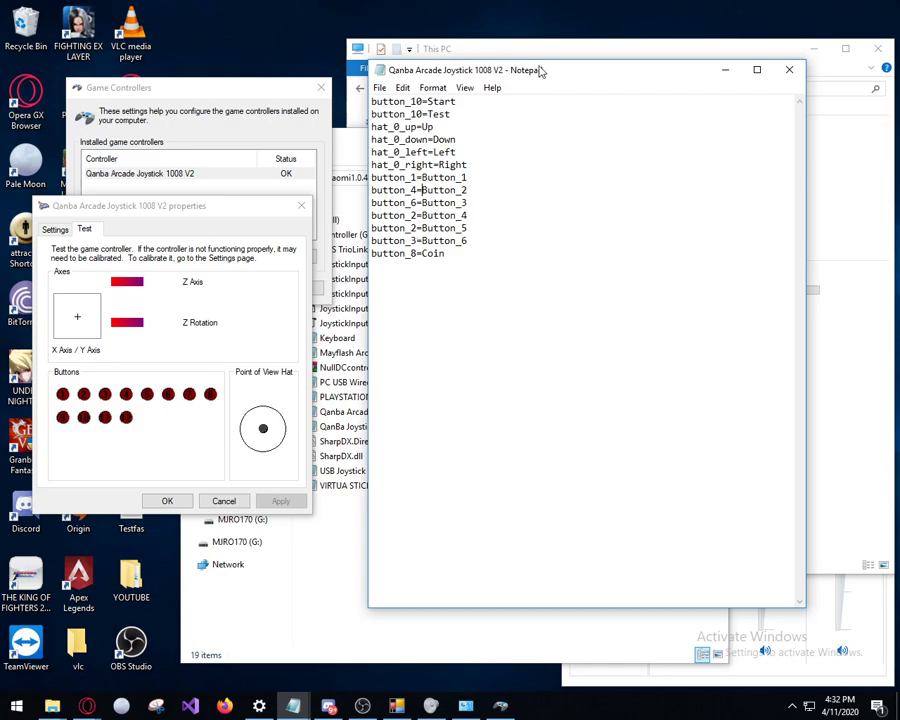
# - Test the joystick button for Button_1 and re-enter its assignment as button_1
pyautogui.click(243, 250)
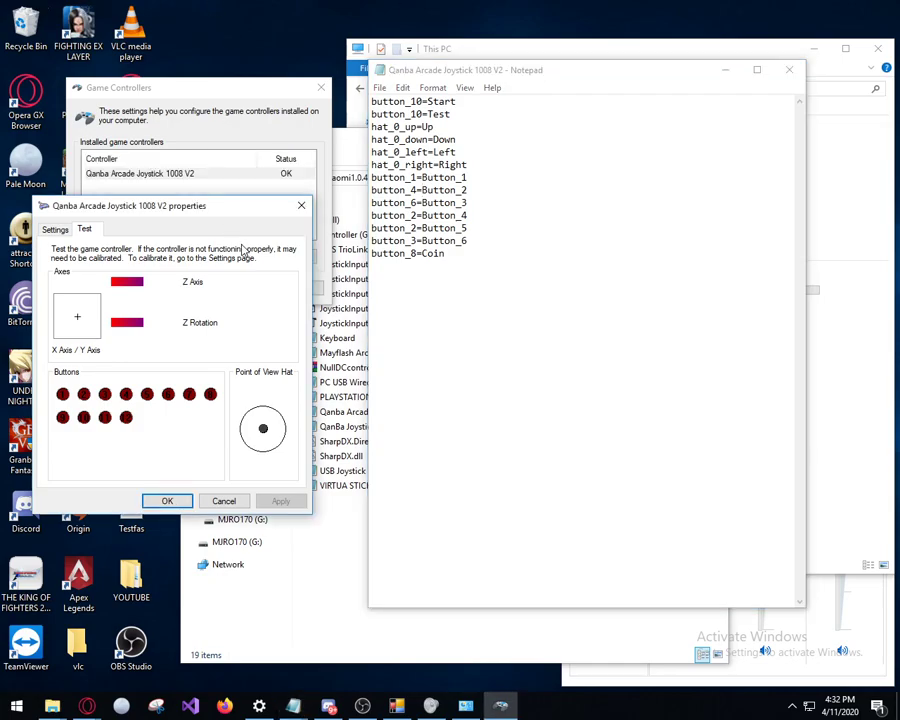
pyautogui.click(418, 177)
pyautogui.moveTo(418, 177); pyautogui.dragTo(364, 171)
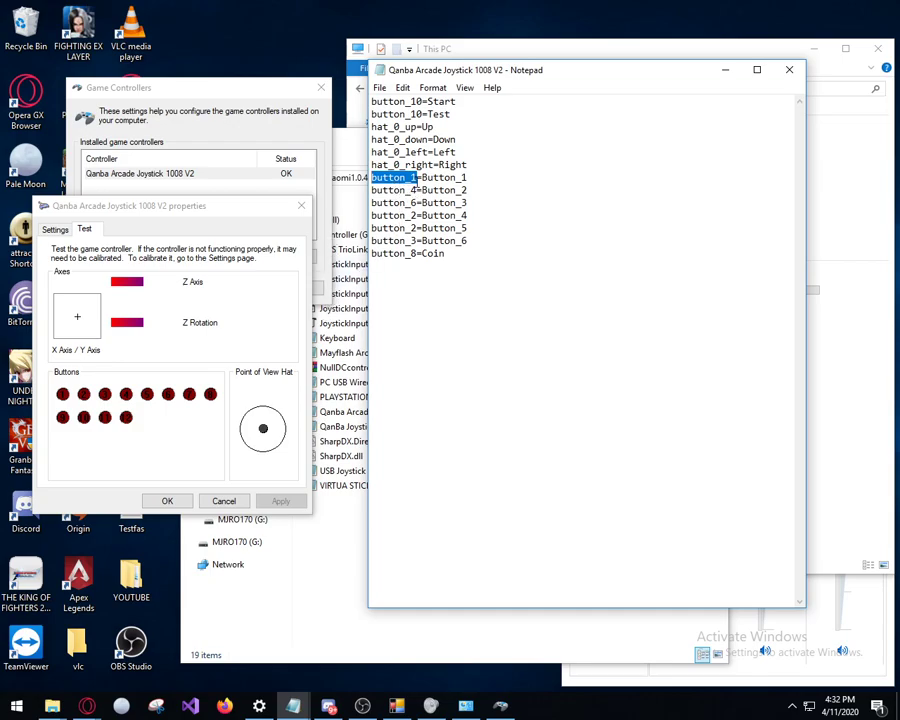
pyautogui.write('button_1')
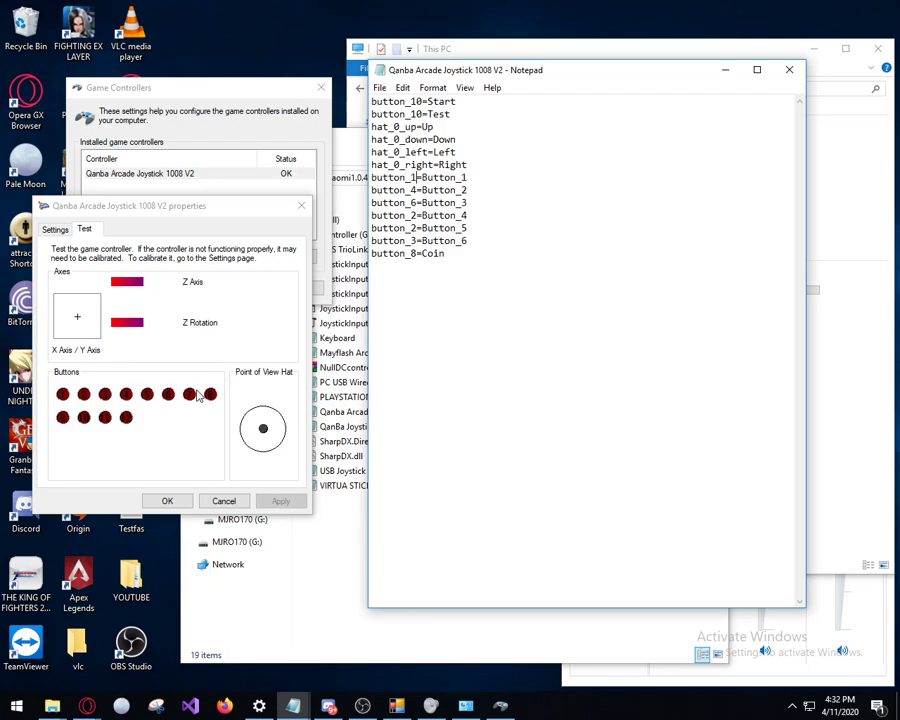
# - Test the joystick button for Button_2 and re-enter its assignment as button_4
pyautogui.click(125, 372)
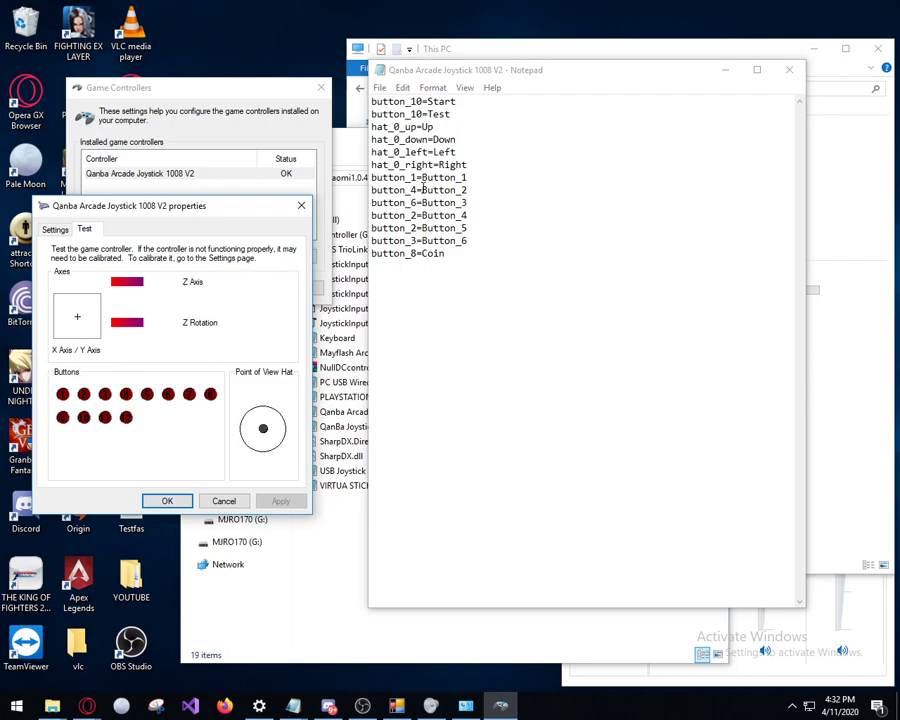
pyautogui.click(416, 190)
pyautogui.moveTo(416, 190); pyautogui.dragTo(371, 190)
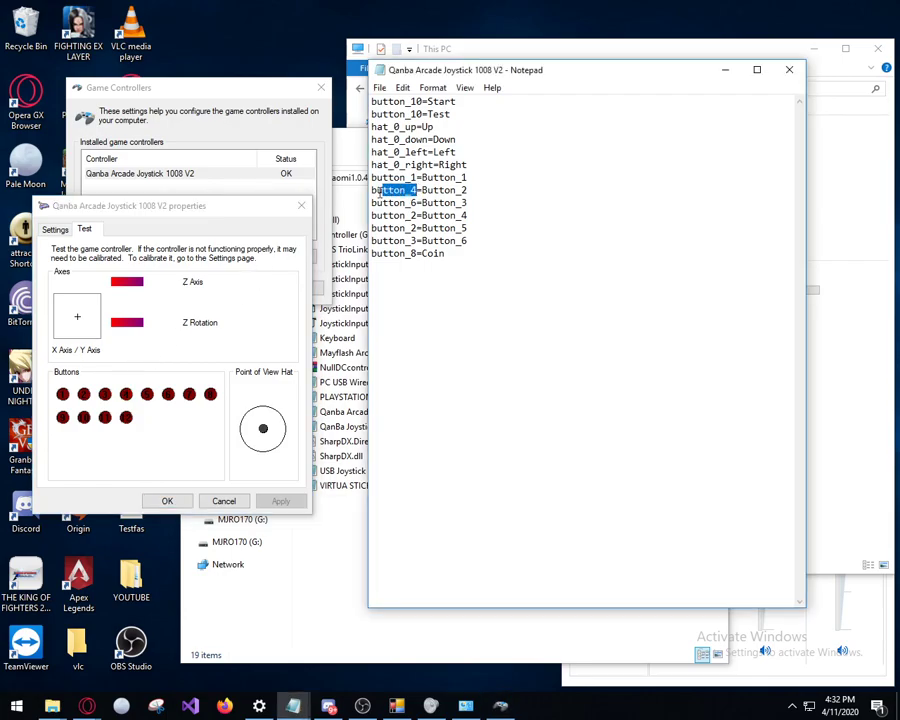
pyautogui.press('BackSpace')
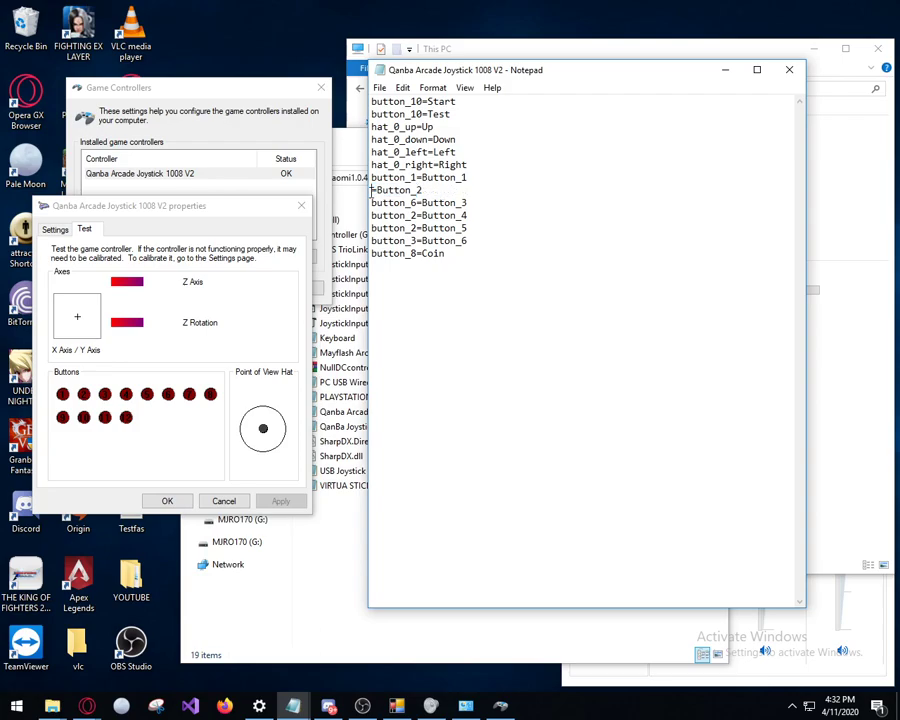
pyautogui.write('none')
pyautogui.press('BackSpace')
pyautogui.press('BackSpace')
pyautogui.press('BackSpace')
pyautogui.press('BackSpace')
pyautogui.write('button_4')
# - Compare the joystick buttons in the controller test window with the Button_3 and Button_4 lines of the mapping
pyautogui.click(243, 356)
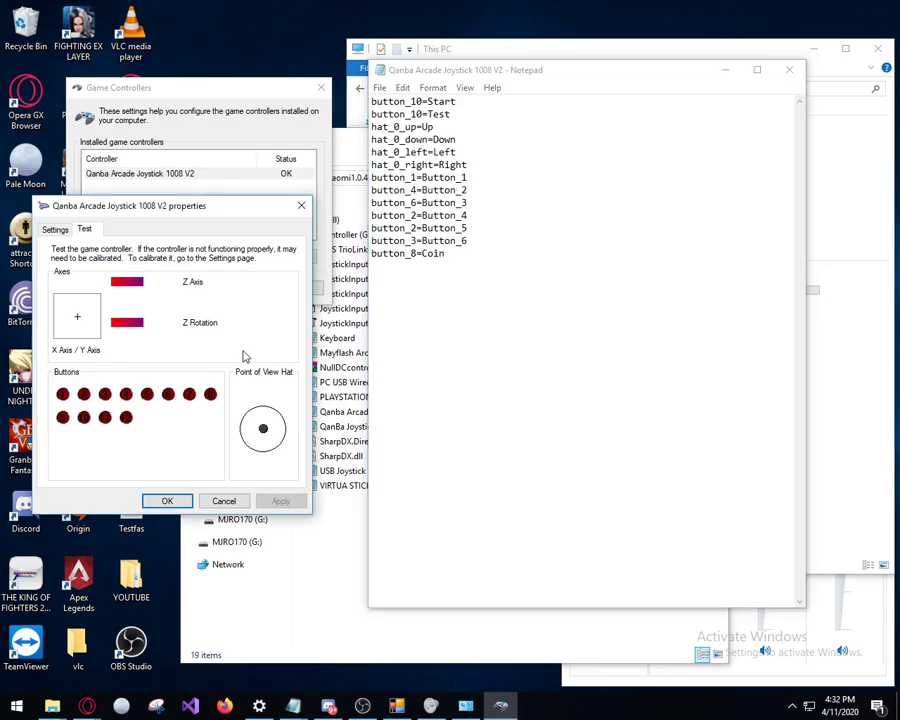
pyautogui.click(374, 203)
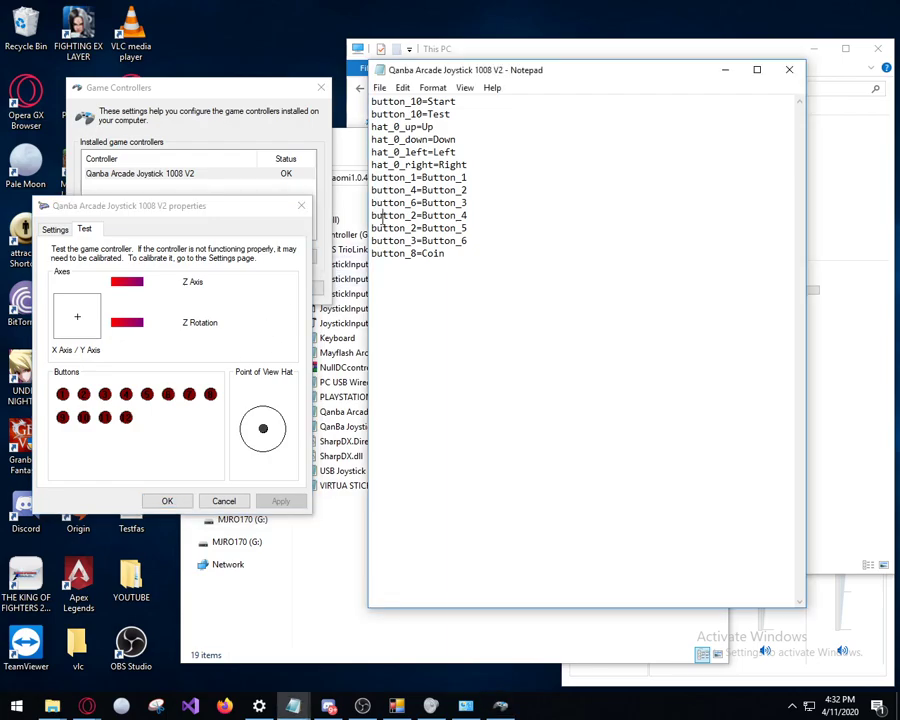
pyautogui.click(207, 357)
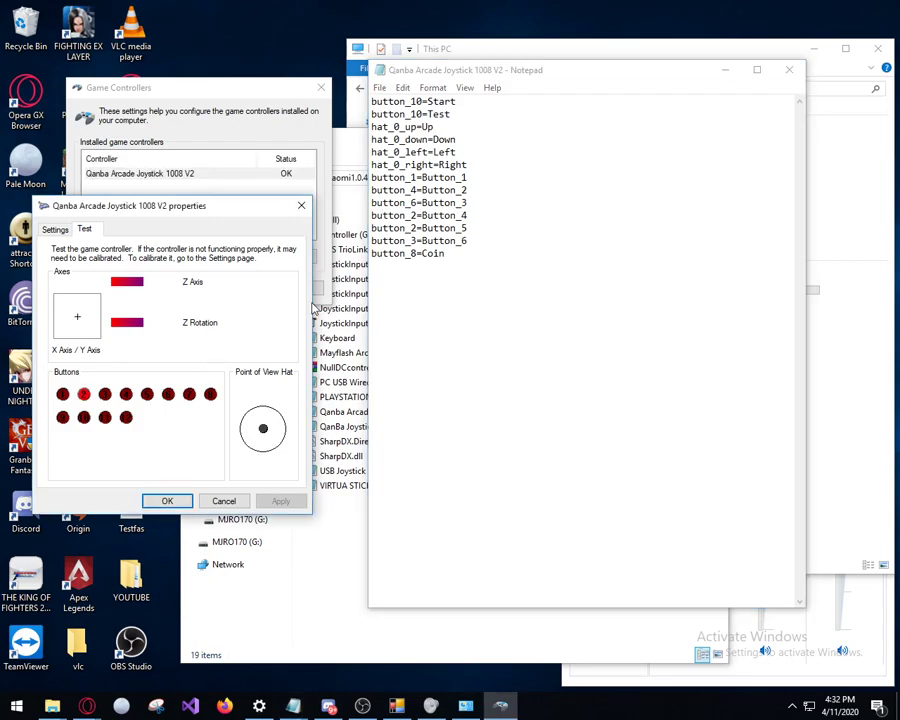
pyautogui.click(463, 215)
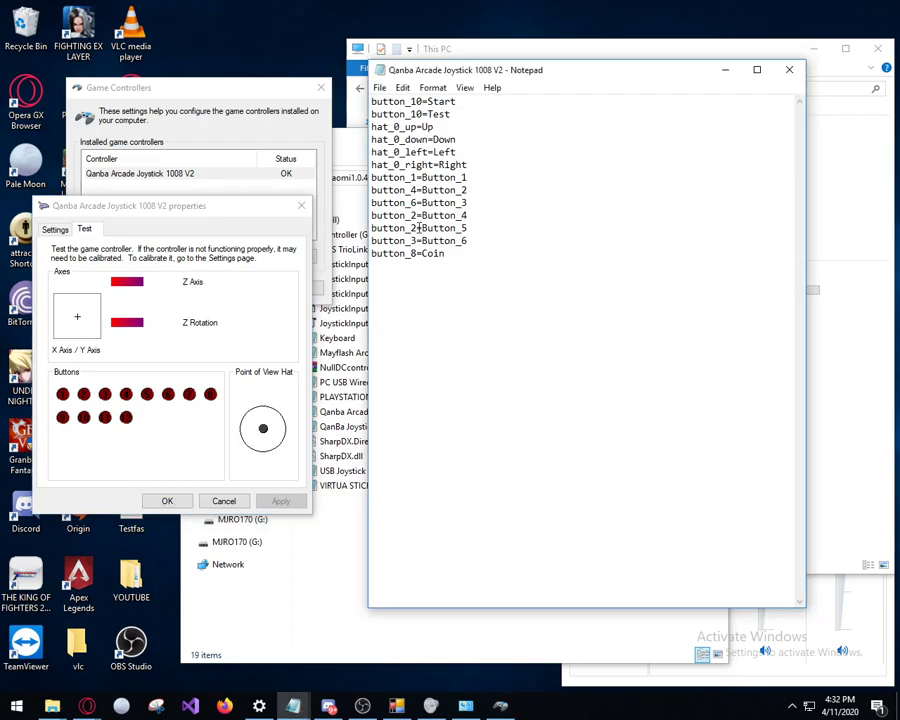
# - Test the joystick button for Button_5 in the controller test window and set its assignment to button_3
pyautogui.click(168, 370)
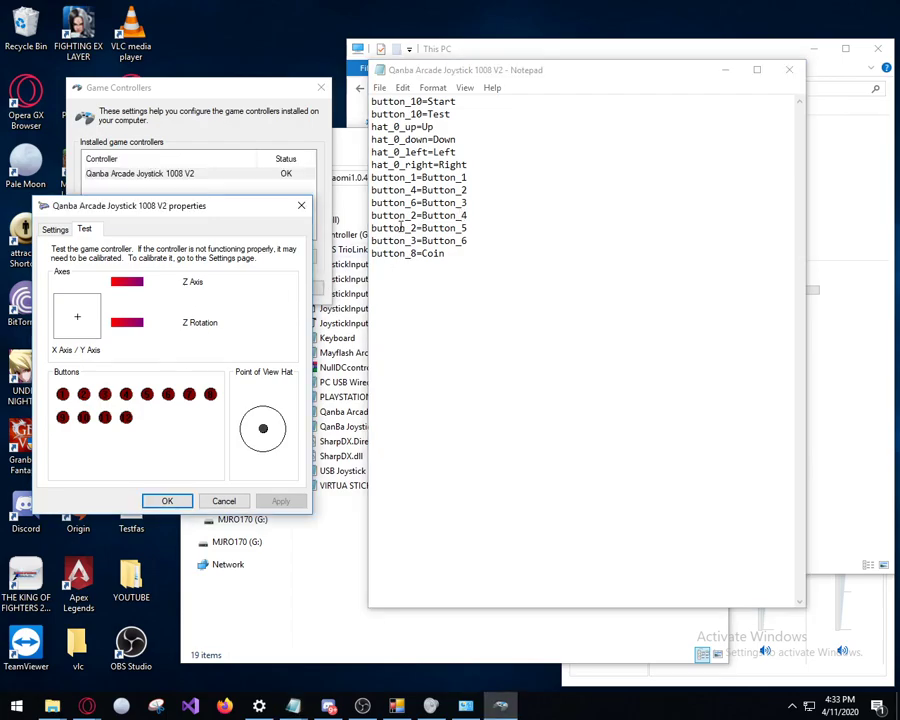
pyautogui.click(415, 228)
pyautogui.press('BackSpace')
pyautogui.write('3')
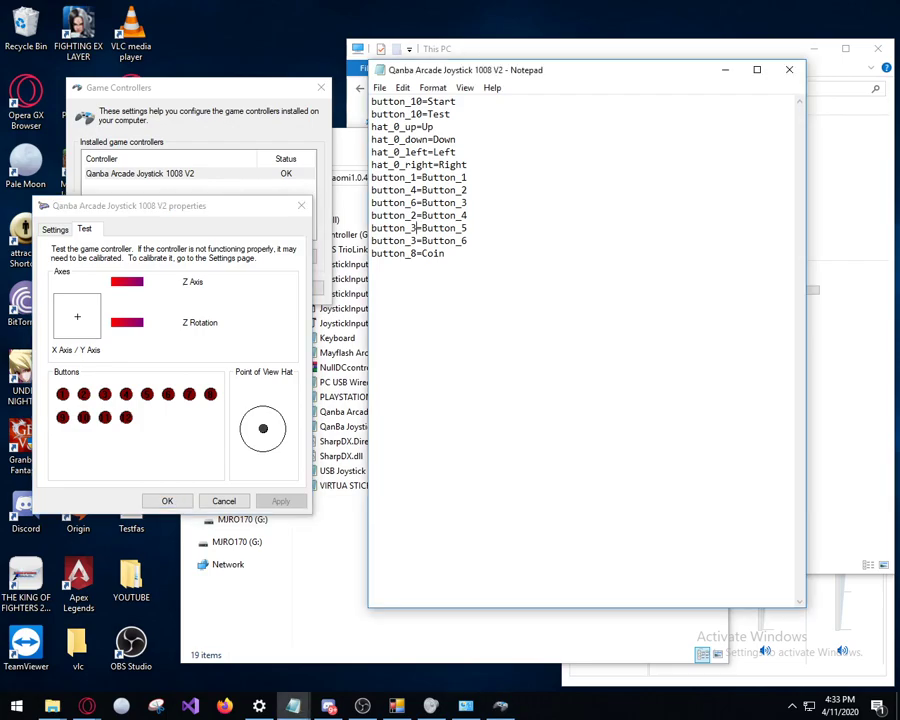
# - Test the joystick button for Button_6 and set its assignment to button_8 in the mapping file
pyautogui.click(417, 240)
pyautogui.click(185, 322)
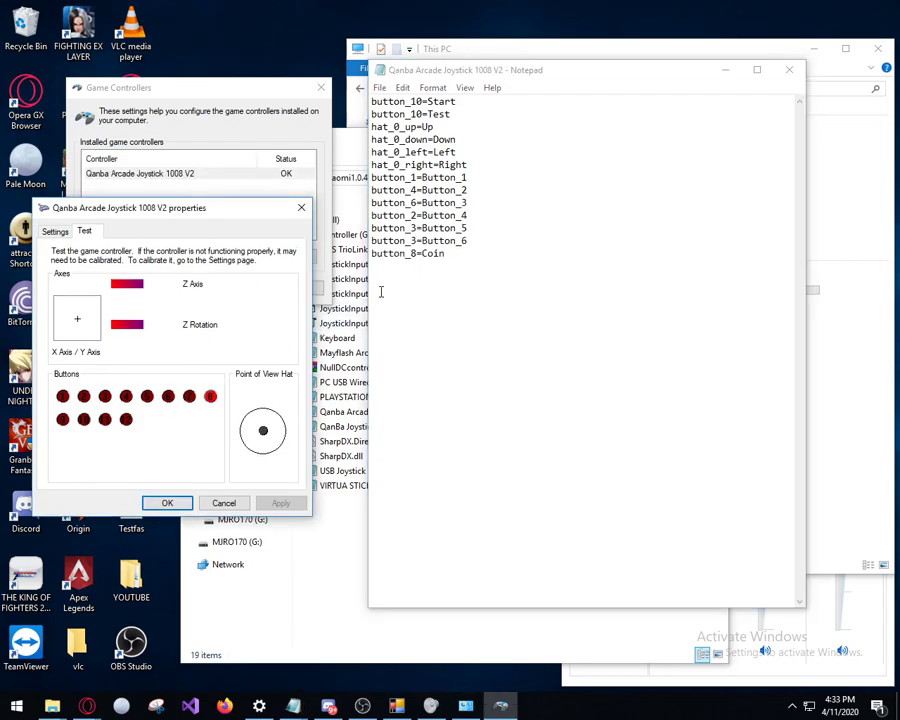
pyautogui.click(417, 241)
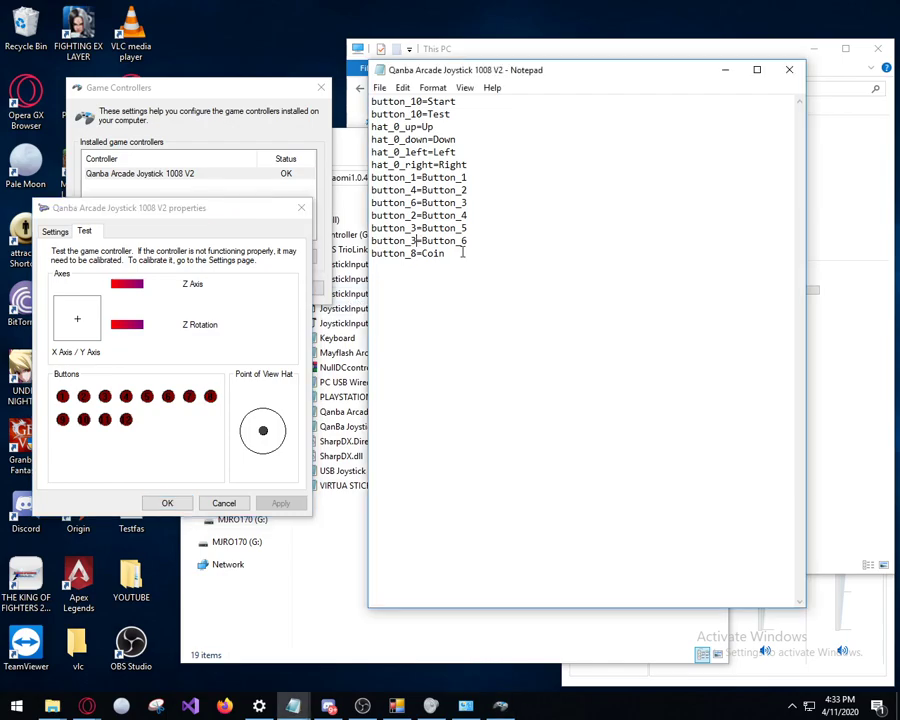
pyautogui.press('BackSpace')
pyautogui.write('8')
pyautogui.moveTo(418, 241); pyautogui.dragTo(357, 245)
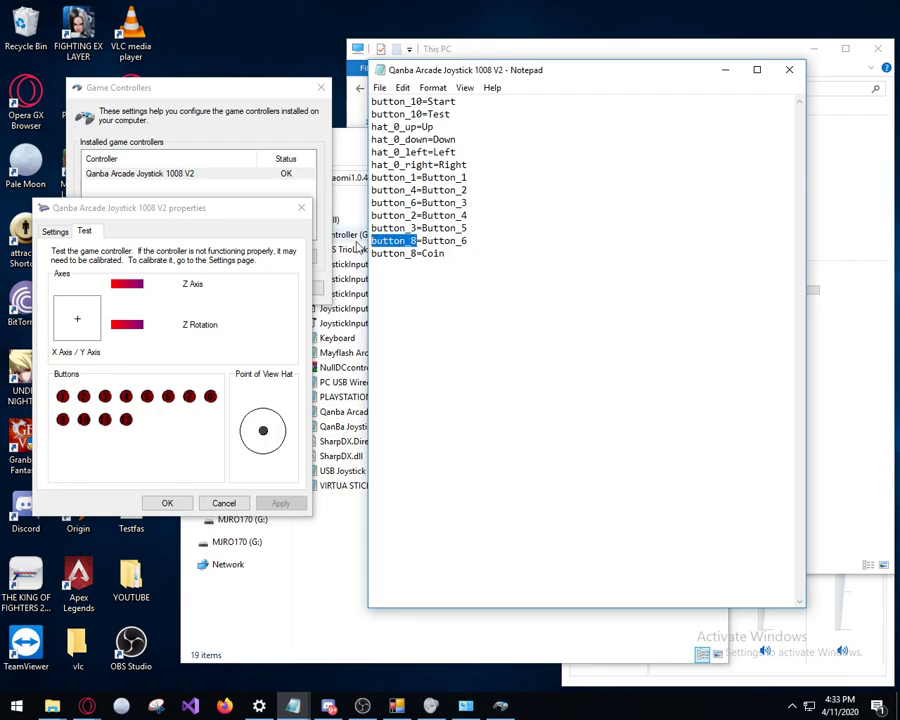
pyautogui.press('BackSpace')
pyautogui.write('button_')
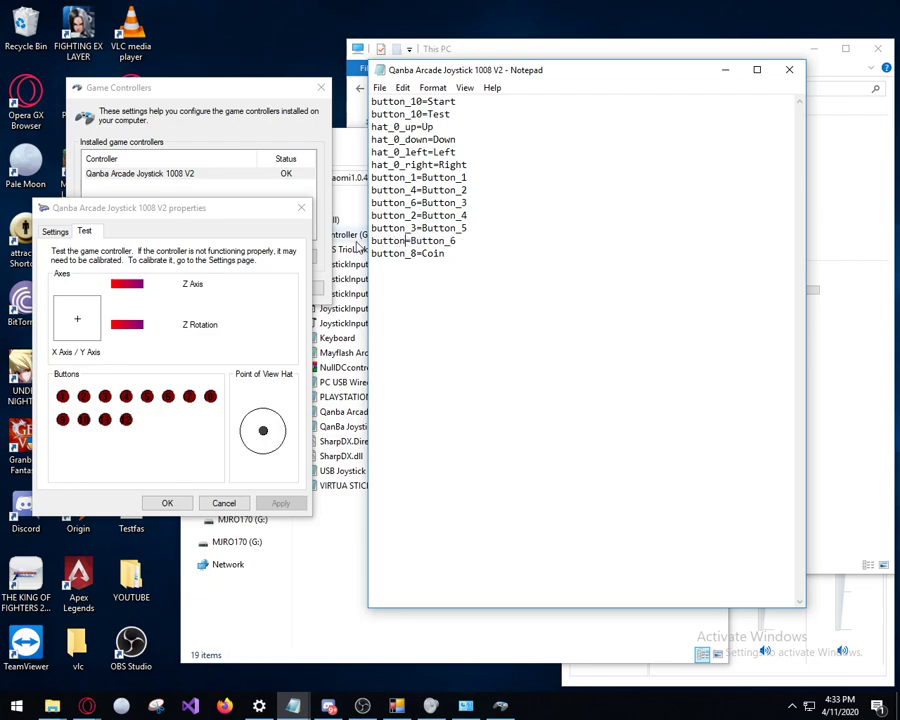
pyautogui.write('8=')
# - Test the joystick button for inserting coins and set the Coin assignment to button_9
pyautogui.click(177, 271)
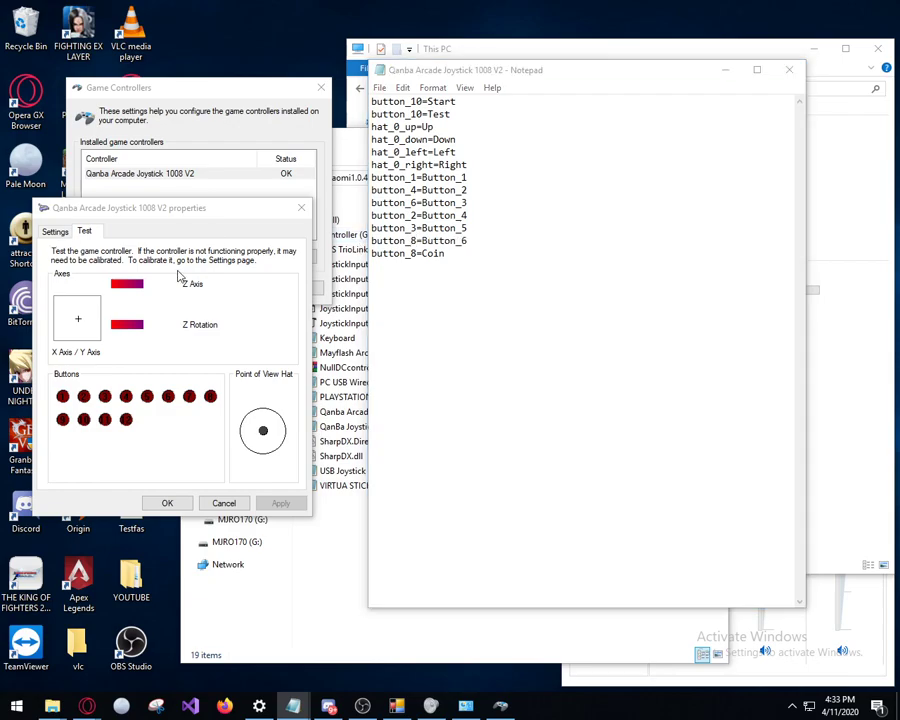
pyautogui.click(422, 255)
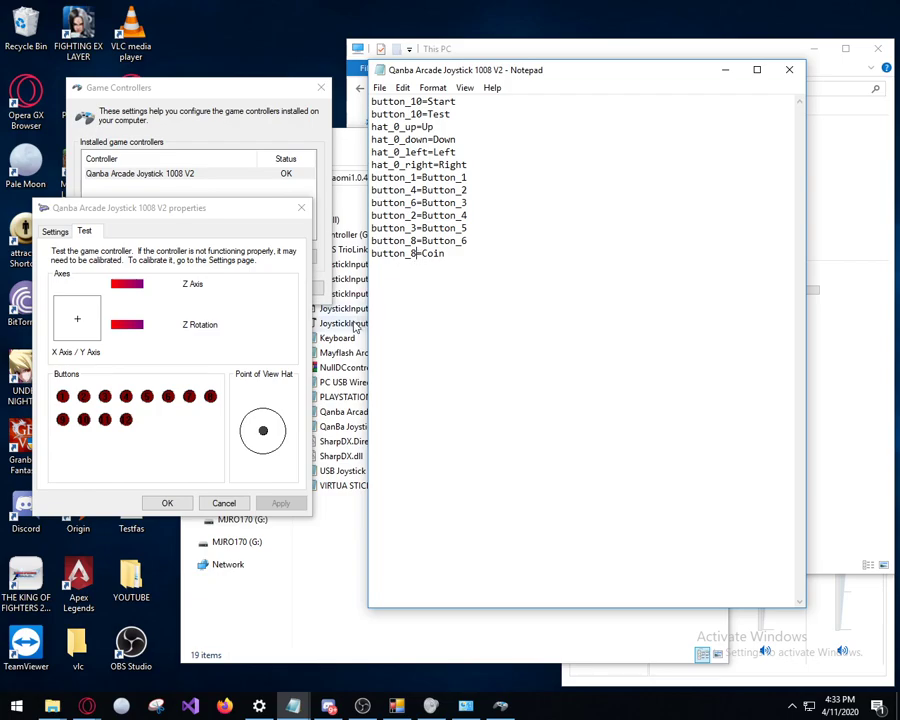
pyautogui.click(273, 324)
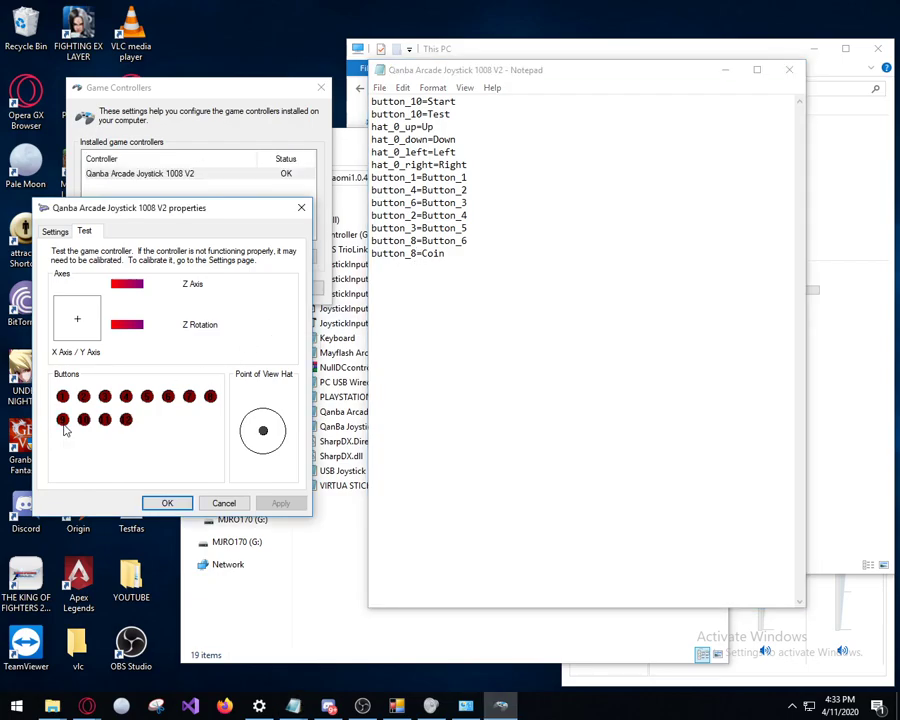
pyautogui.click(415, 259)
pyautogui.press('BackSpace')
pyautogui.write('9')
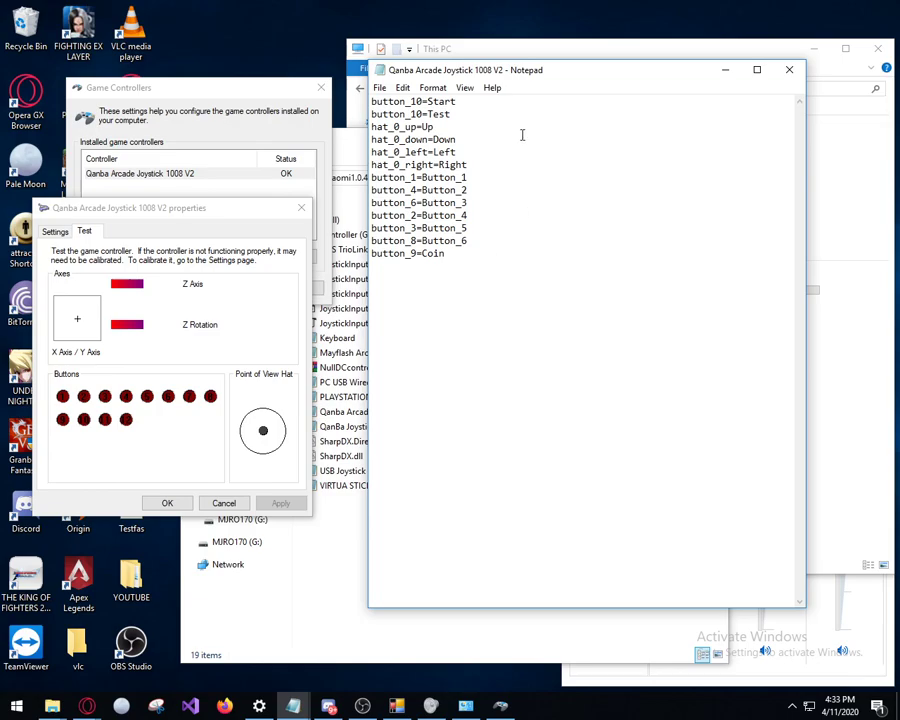
# - Check the joystick's Start button against the mapping and replace the Test assignment with none
pyautogui.click(186, 333)
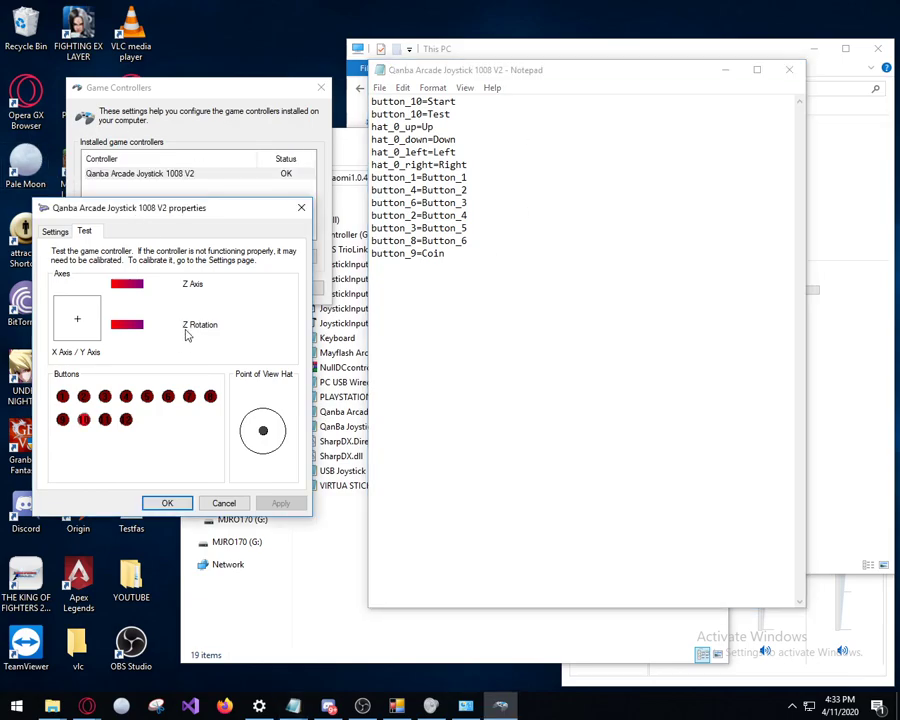
pyautogui.click(412, 104)
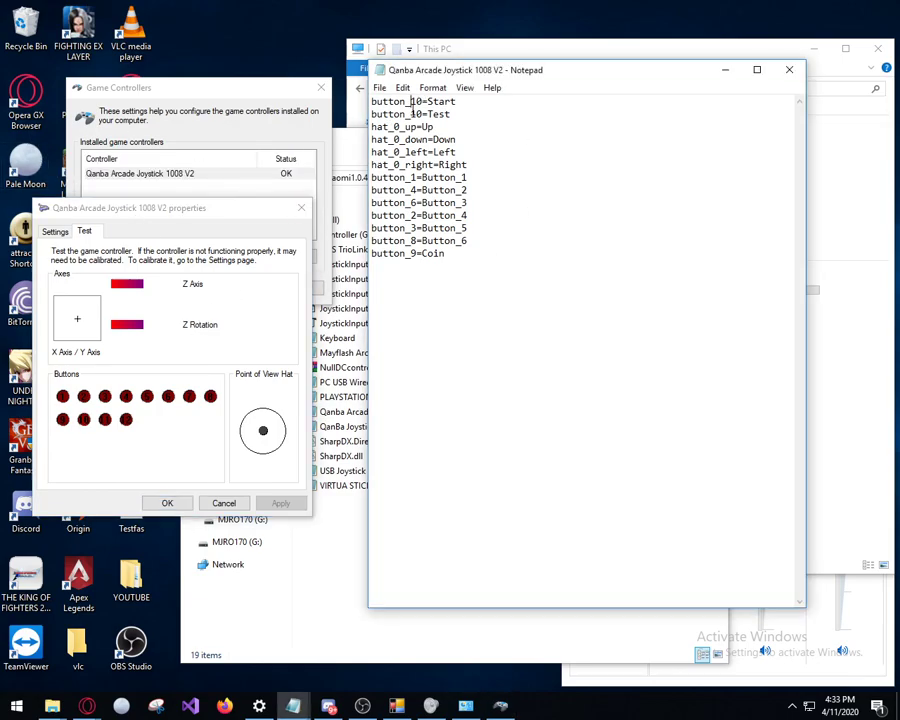
pyautogui.moveTo(422, 114); pyautogui.dragTo(371, 114)
pyautogui.press('BackSpace')
pyautogui.write('none')
# - Save the Qanba Arcade Joystick 1008 V2 mapping and close it together with the game controller windows
pyautogui.click(167, 503)
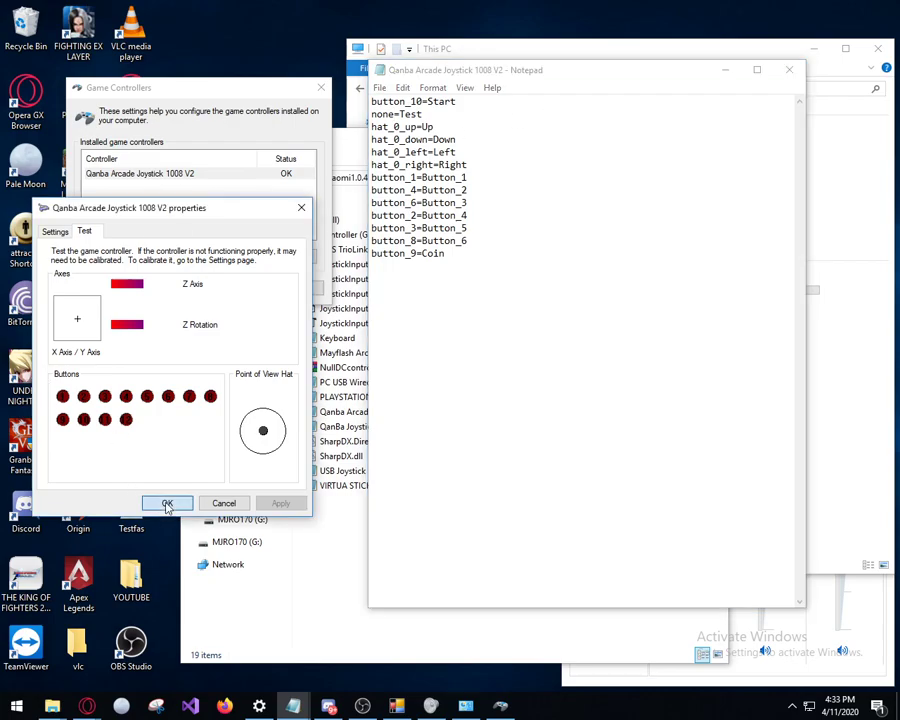
pyautogui.click(396, 114)
pyautogui.click(380, 87)
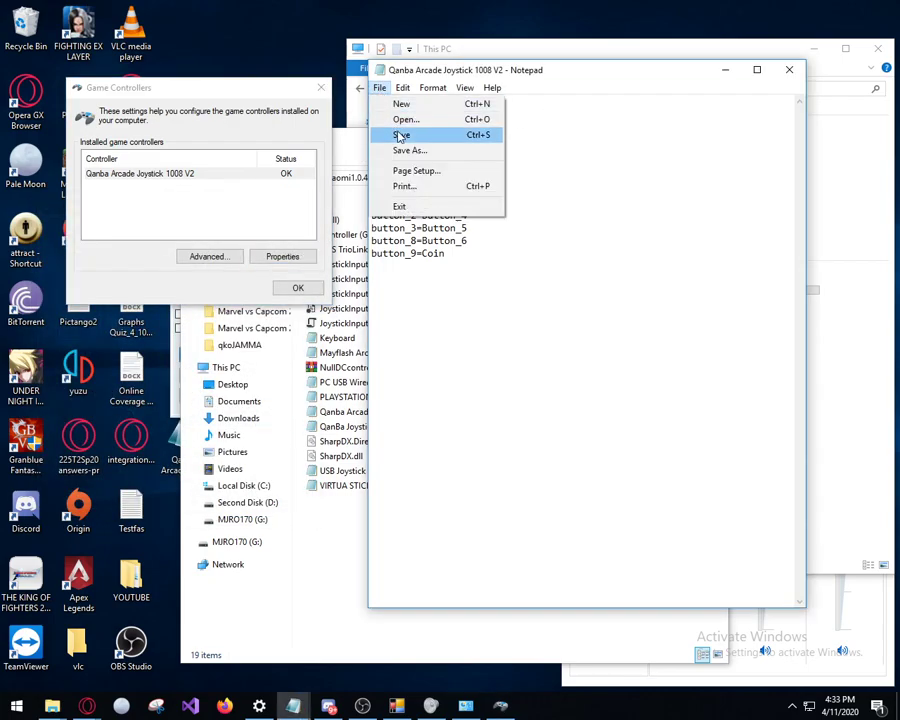
pyautogui.click(402, 133)
pyautogui.click(298, 287)
pyautogui.click(789, 69)
# - Start nullDC from the NullDC Launcher_mvc2 batch file in the FGANullDCNaomi1.0.4 NETPLAY! folder, using the FPS Limiter
pyautogui.click(245, 177)
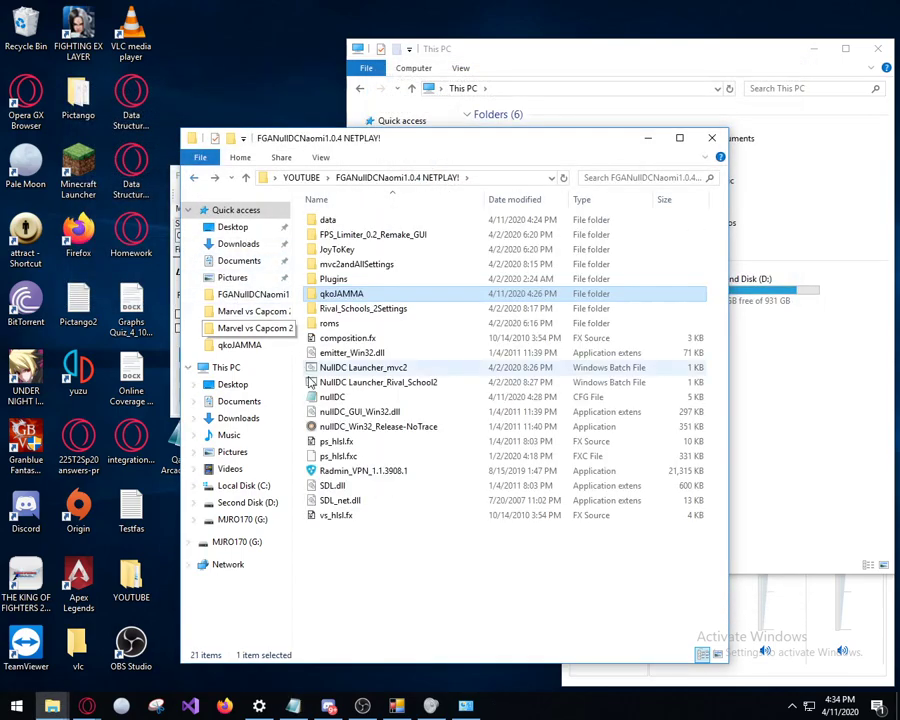
pyautogui.doubleClick(346, 367)
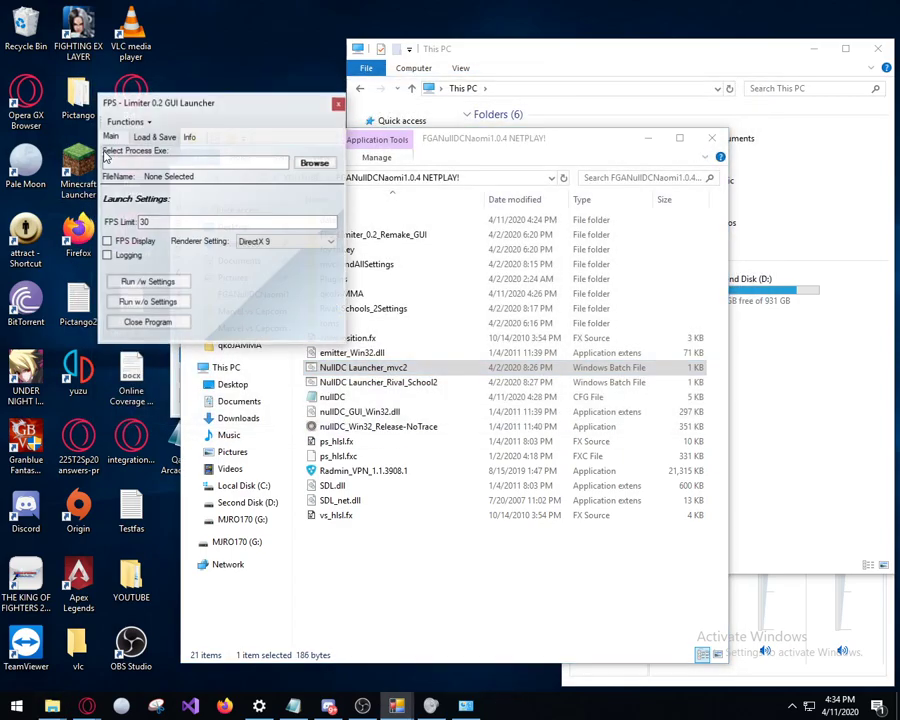
pyautogui.click(175, 183)
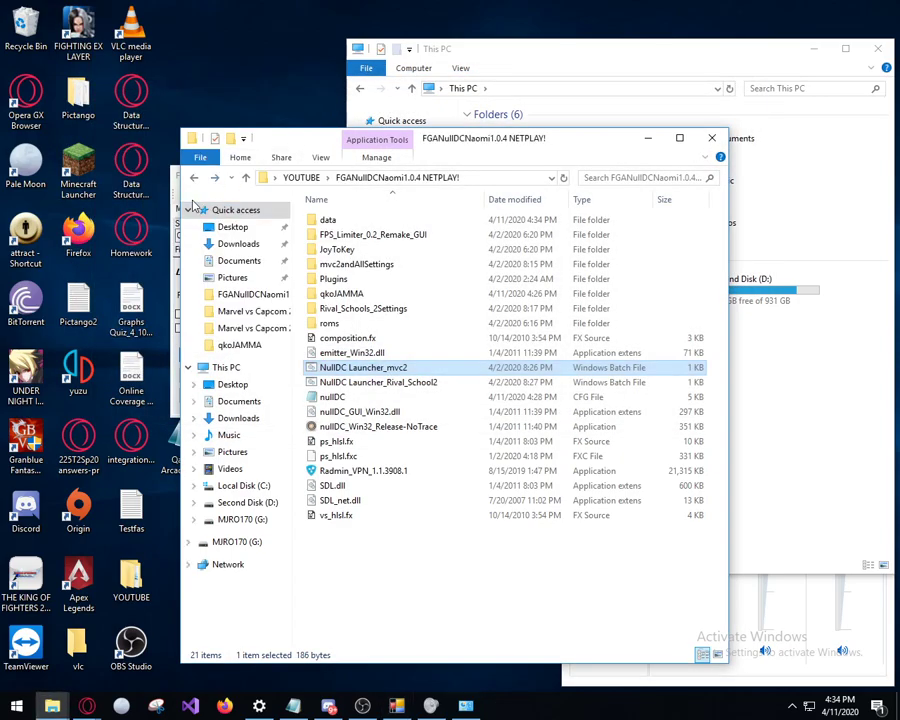
pyautogui.click(175, 183)
pyautogui.click(215, 352)
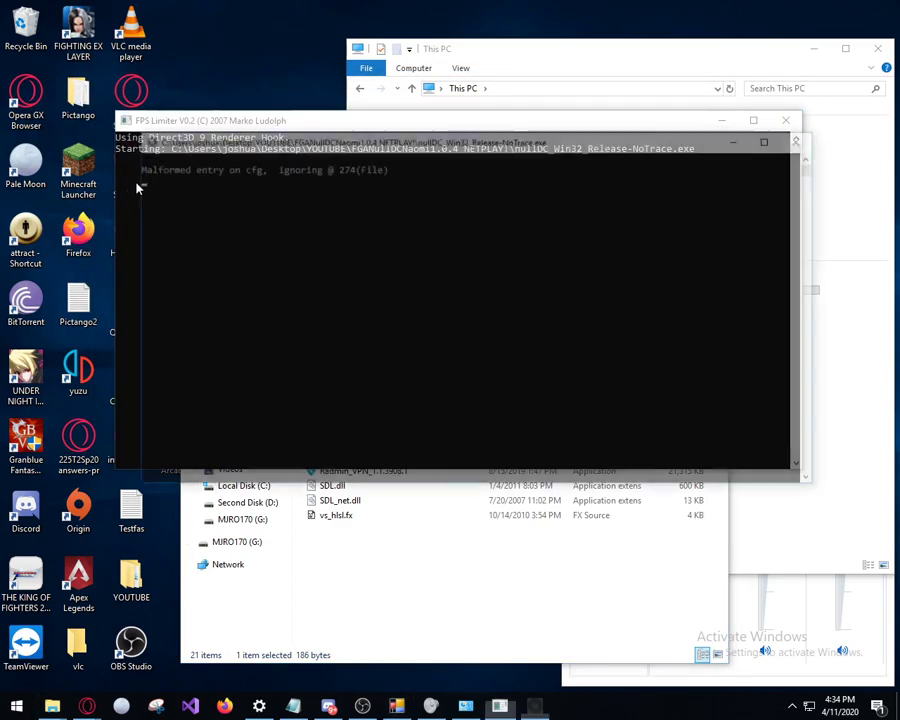
# - Boot the Marvel vs. Capcom 2 game in nullDC-Naomi and maximize the emulator window
pyautogui.click(163, 175)
pyautogui.click(178, 192)
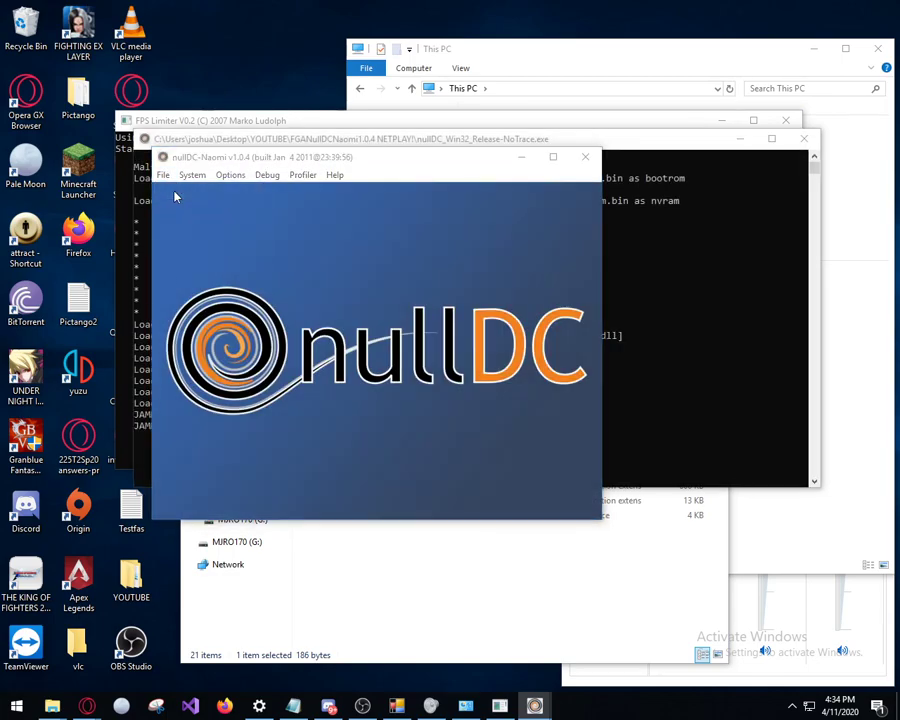
pyautogui.doubleClick(299, 280)
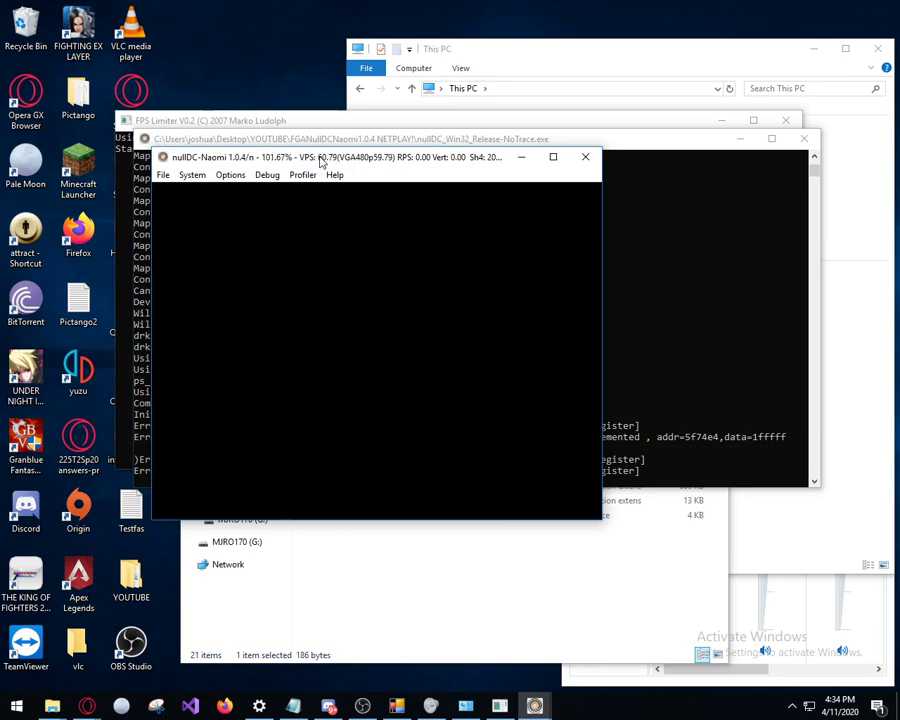
pyautogui.doubleClick(322, 160)
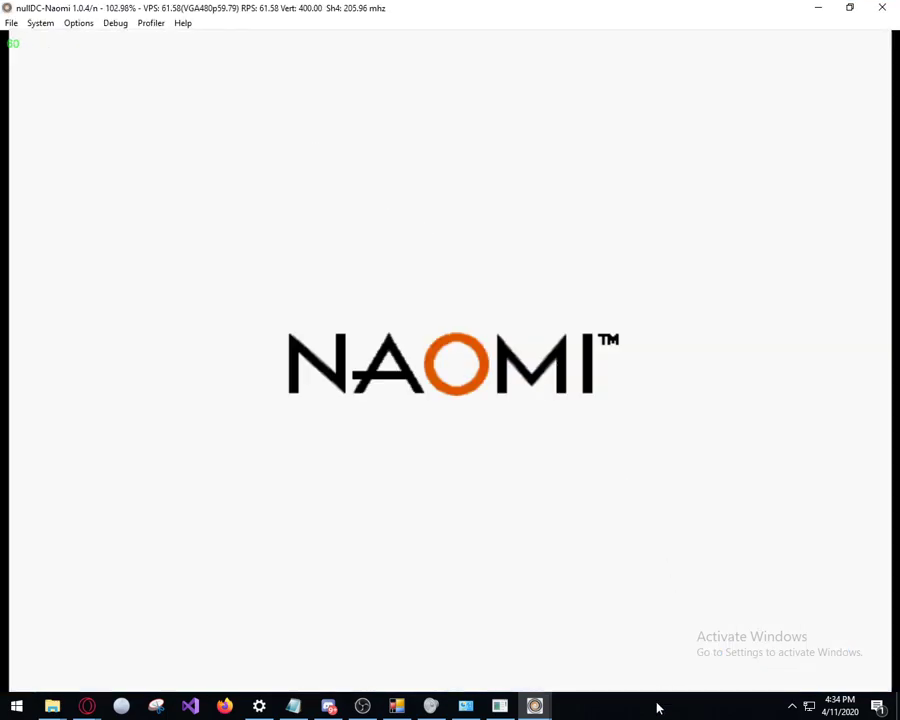
# - Lower the nullDC-Naomi volume to about 3 in the volume mixer and return to the game
pyautogui.click(430, 706)
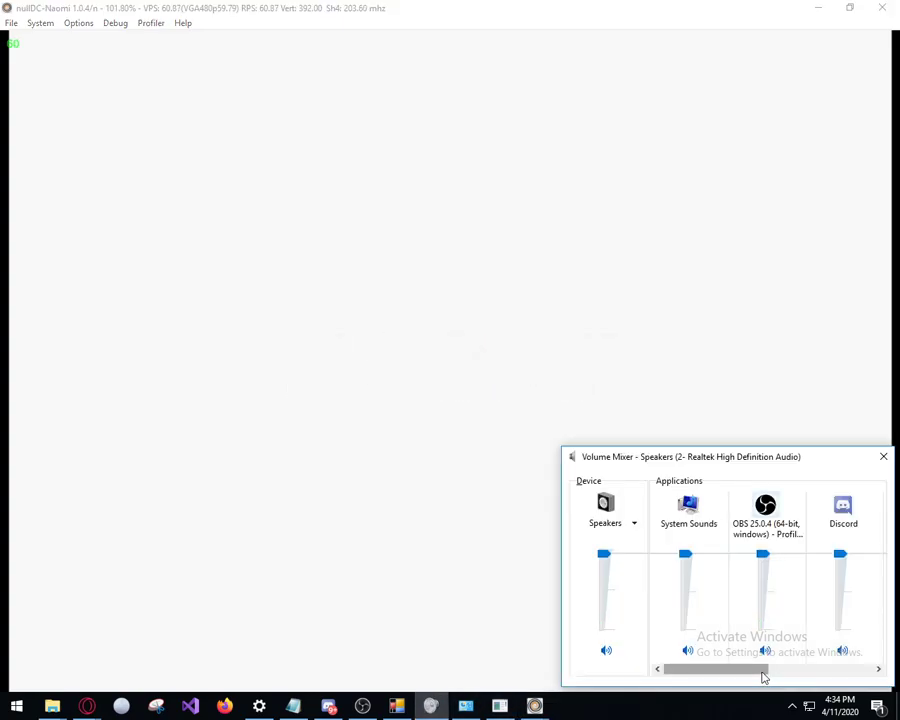
pyautogui.moveTo(763, 677); pyautogui.dragTo(868, 636)
pyautogui.moveTo(840, 554); pyautogui.dragTo(843, 635)
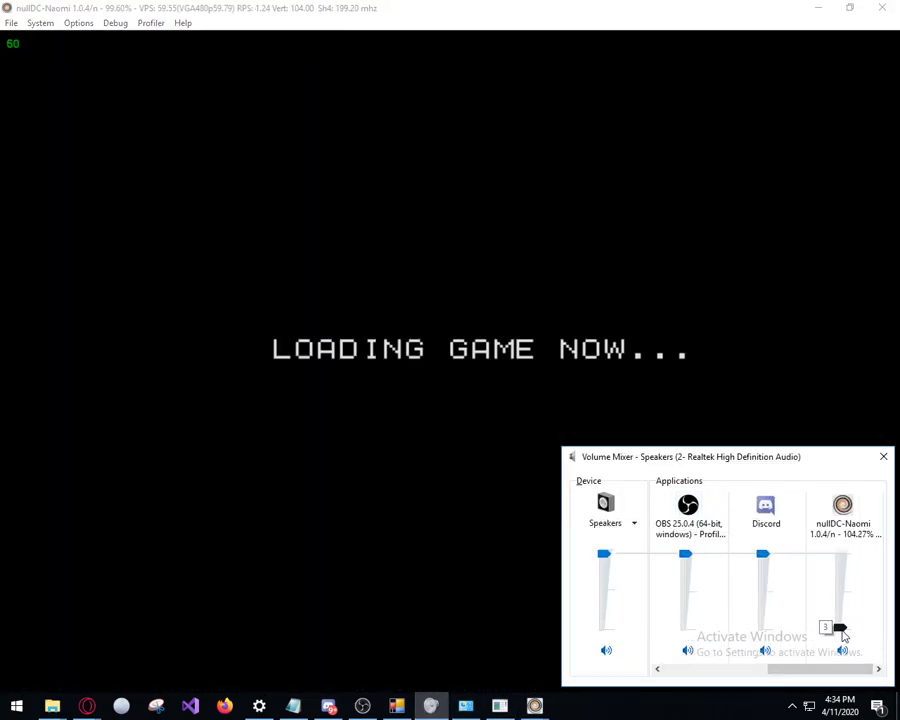
pyautogui.click(277, 537)
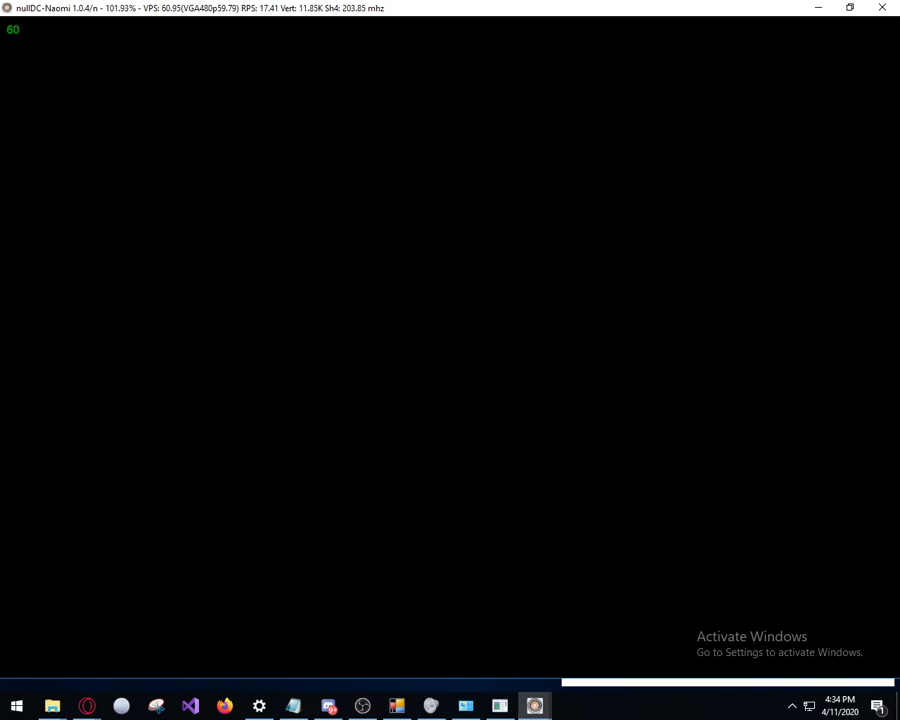
# - Try the joystick mapping in a match, and close the emulator and its FPS Limiter console
pyautogui.press('Return')
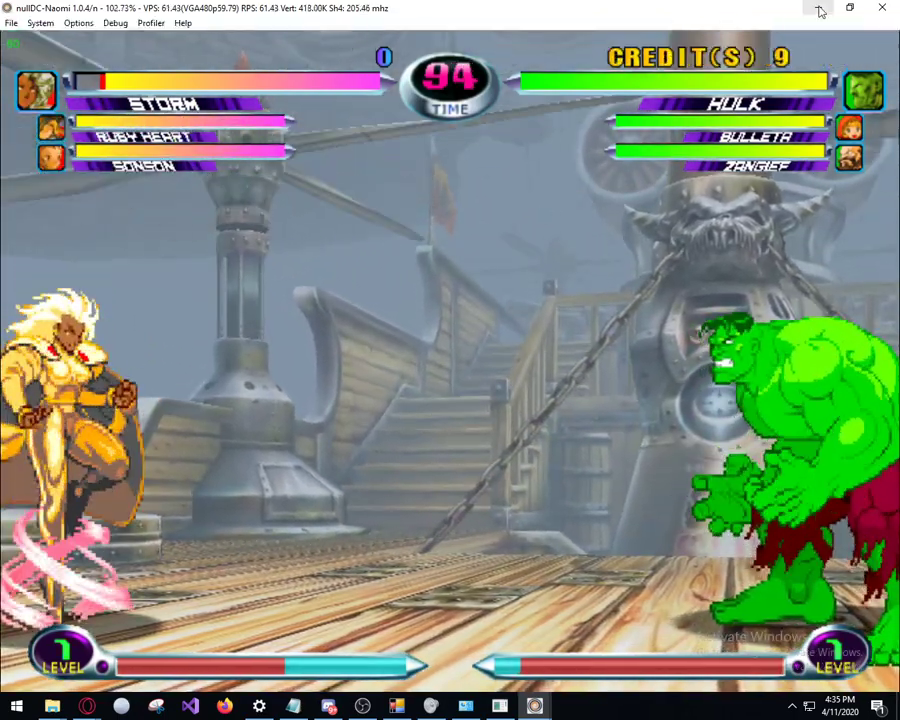
pyautogui.click(818, 9)
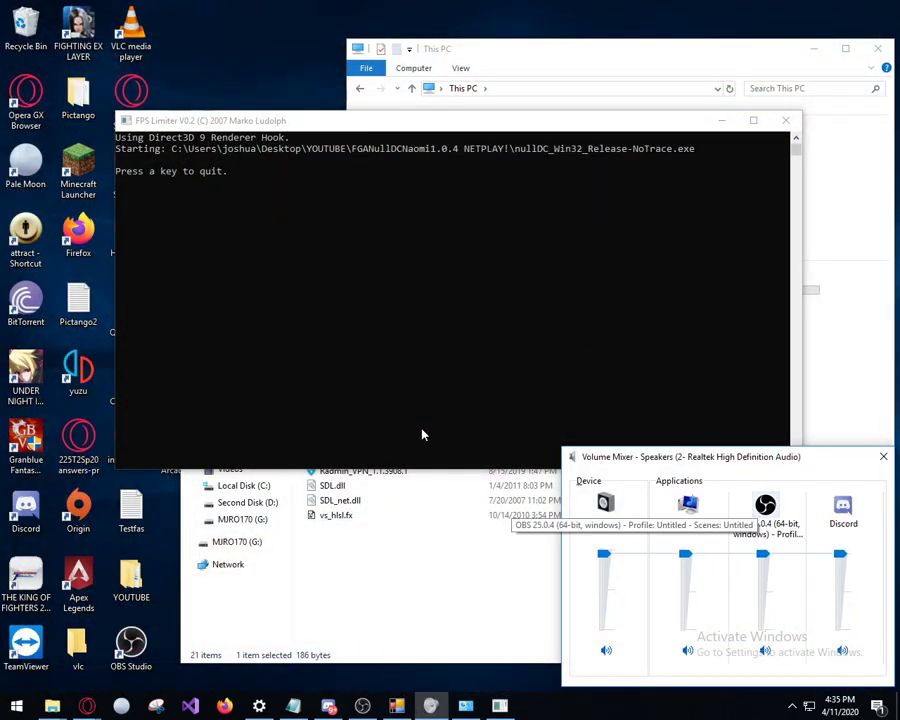
pyautogui.click(422, 434)
pyautogui.press('Return')
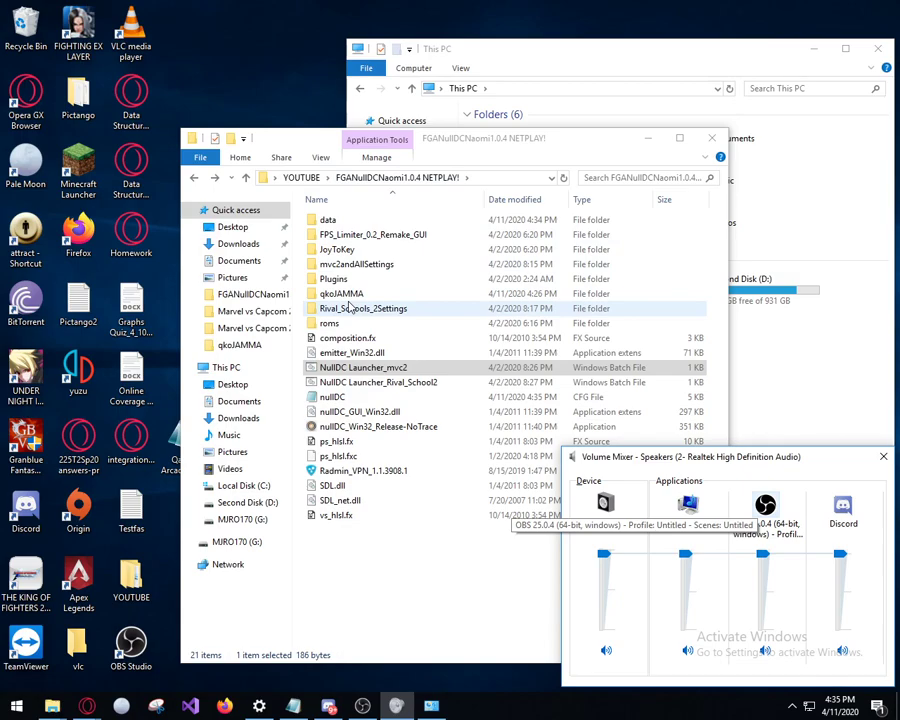
# - Review the PLAYSTATION(R)3 Controller mapping file in the qkoJAMMA folder and close it
pyautogui.rightClick(301, 89)
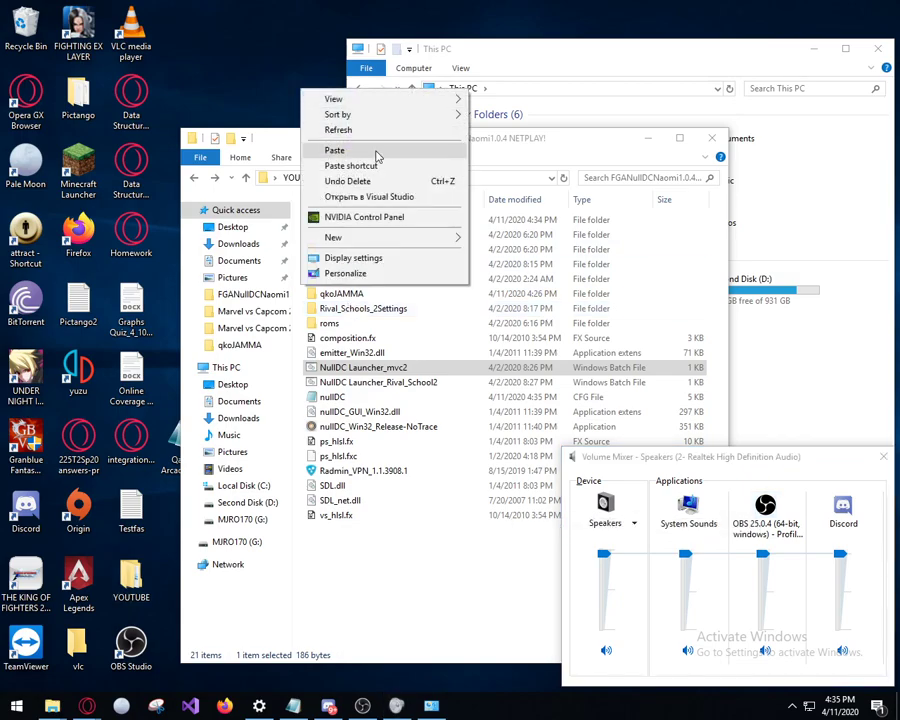
pyautogui.click(410, 366)
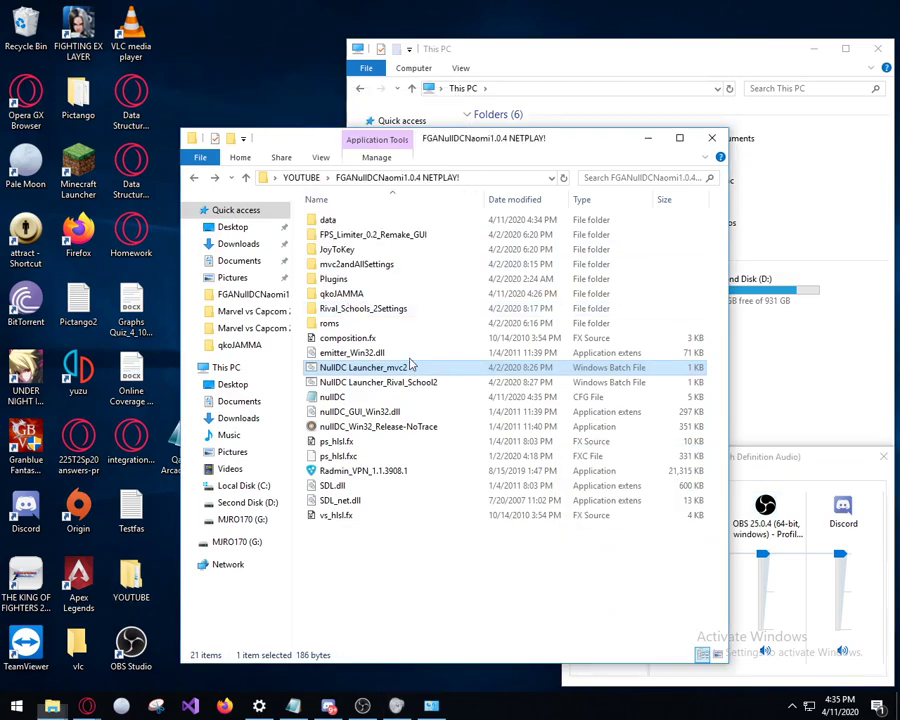
pyautogui.doubleClick(358, 295)
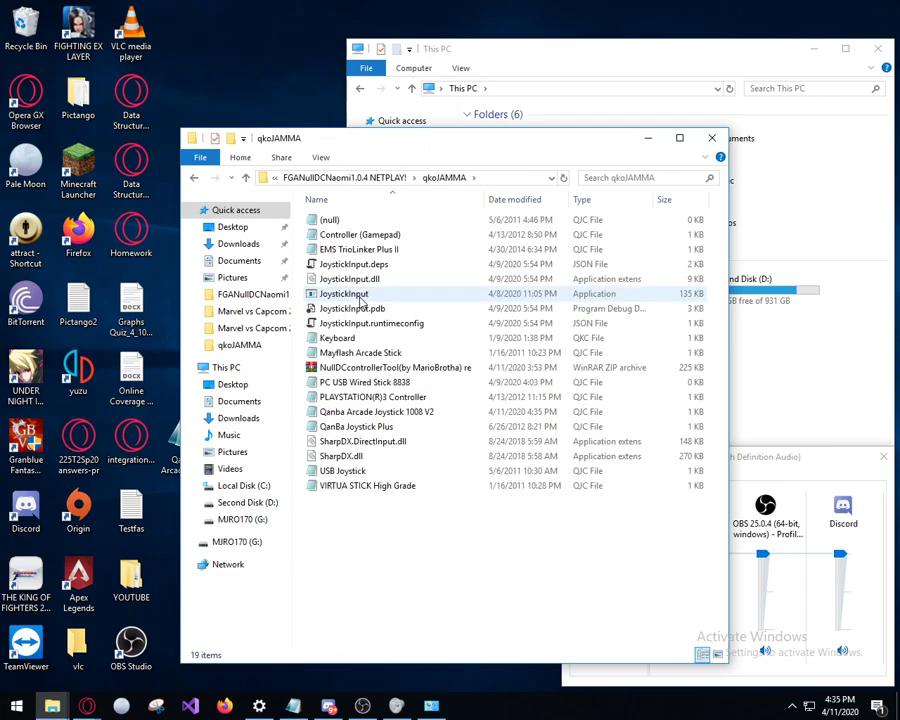
pyautogui.click(388, 399)
pyautogui.doubleClick(388, 399)
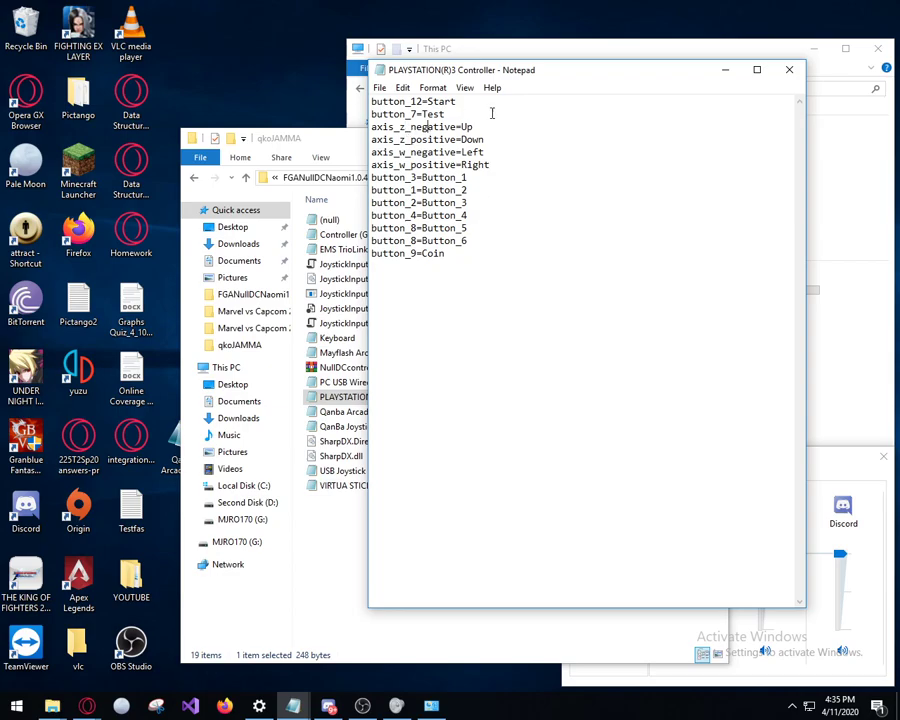
pyautogui.click(791, 70)
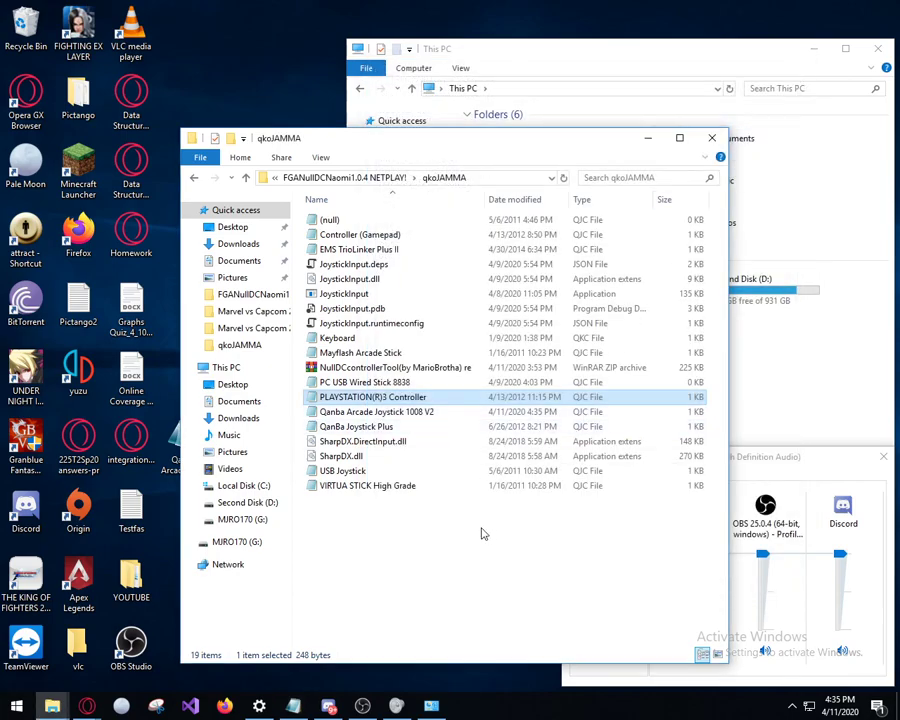
# - Open the JoyToKey application from the JoyToKey folder of the NullDC build
pyautogui.click(195, 178)
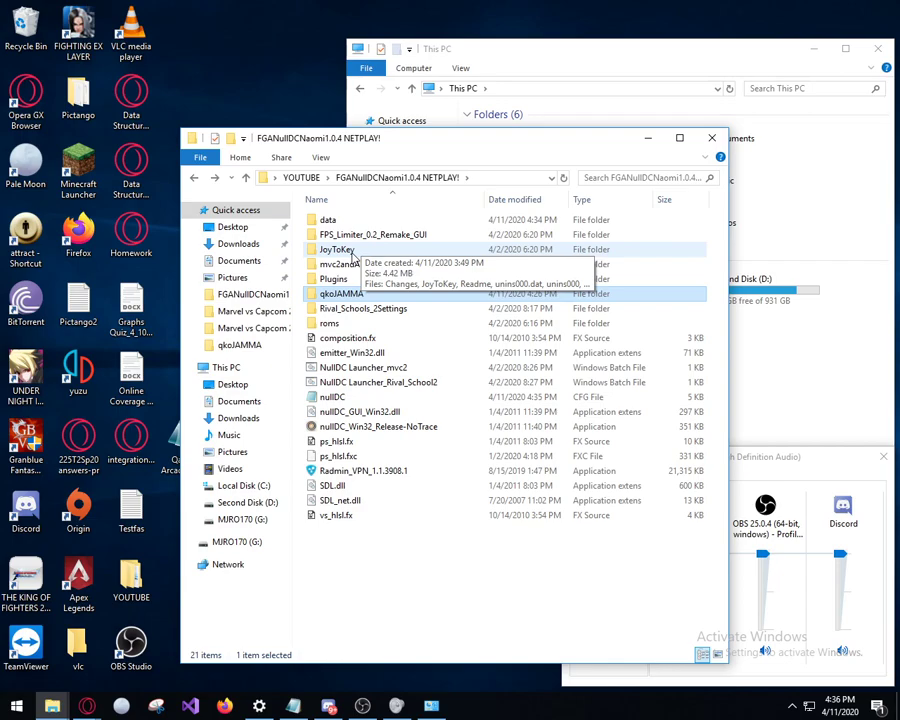
pyautogui.doubleClick(351, 252)
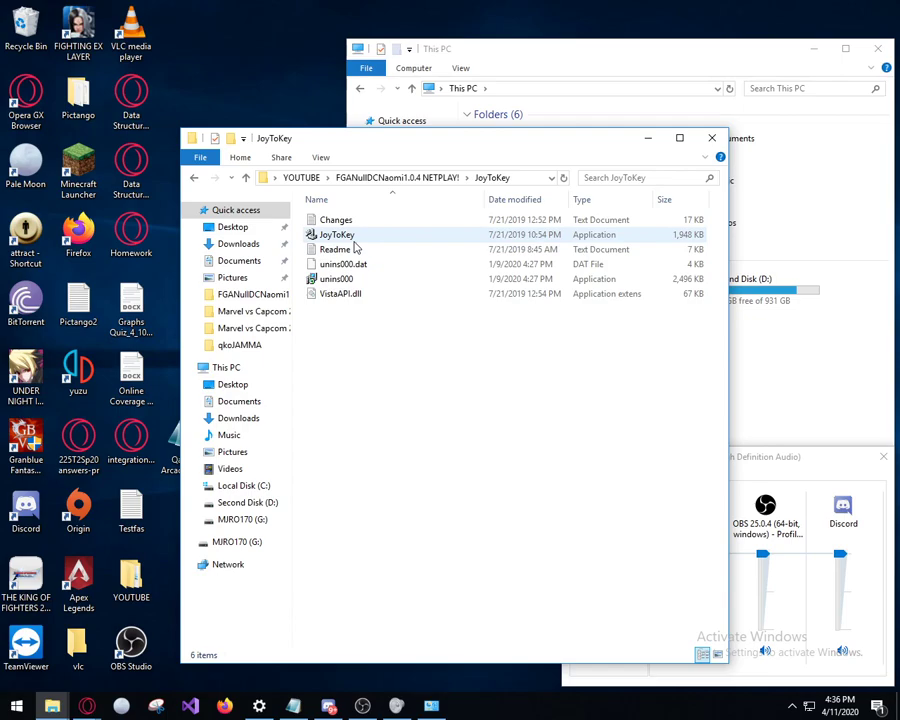
pyautogui.doubleClick(354, 241)
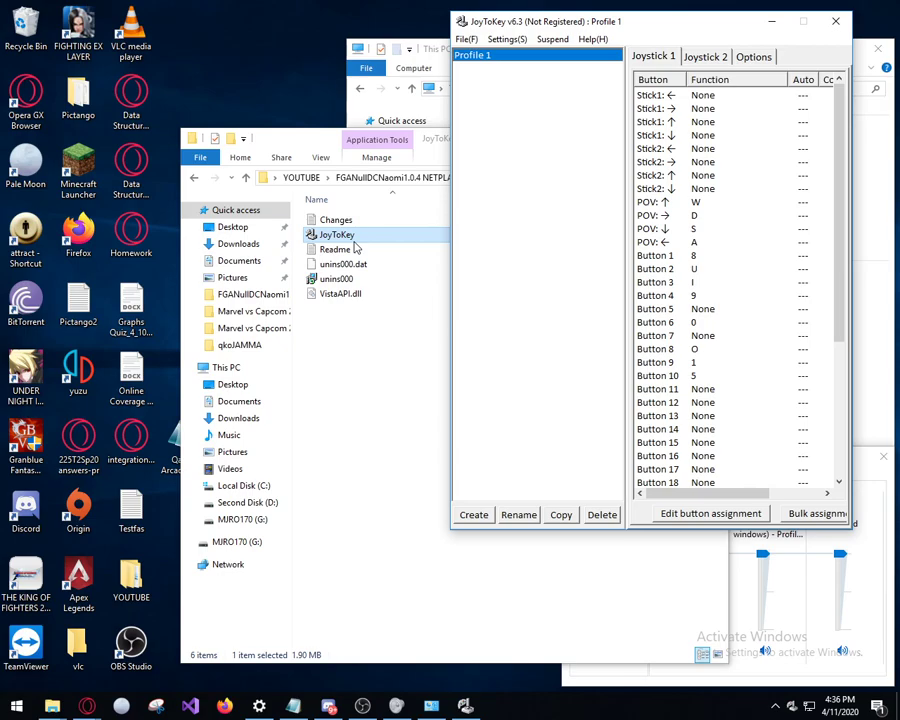
# - Open the Keyboard mapping file from the qkoJAMMA folder in Notepad
pyautogui.click(245, 177)
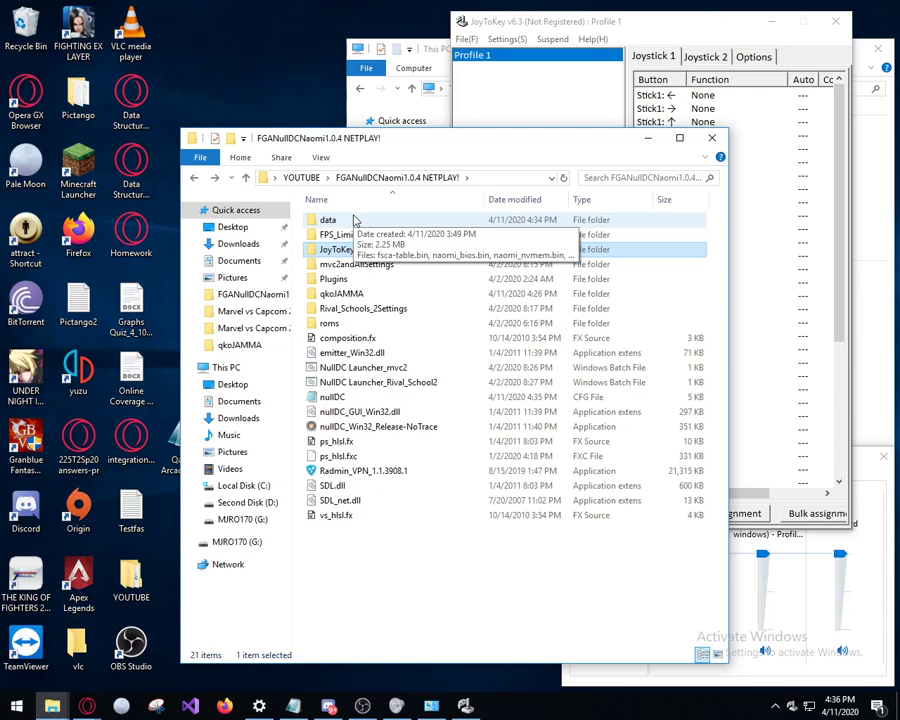
pyautogui.doubleClick(353, 220)
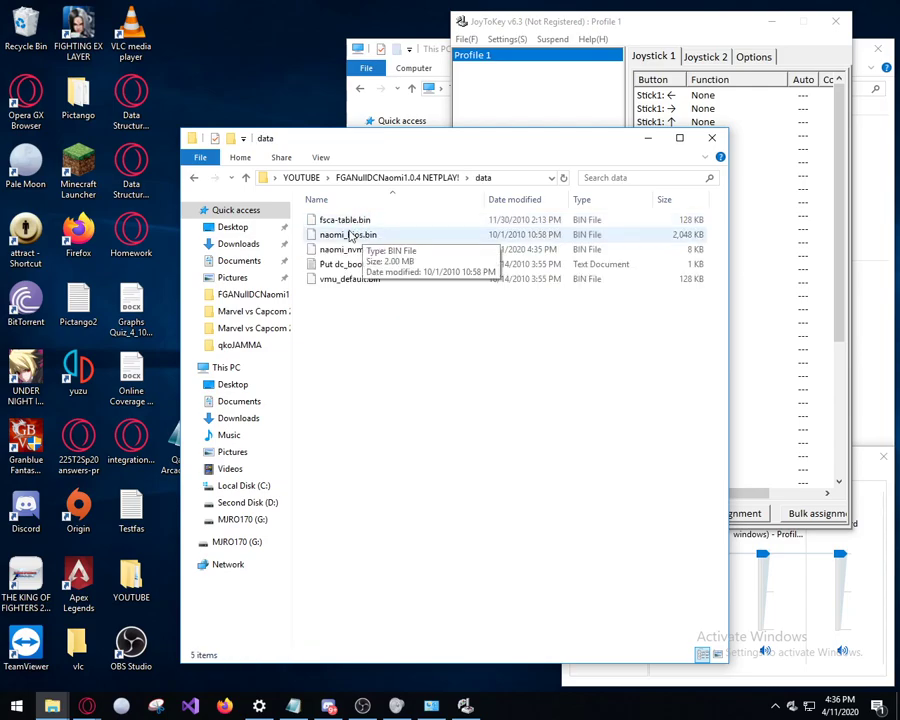
pyautogui.click(194, 178)
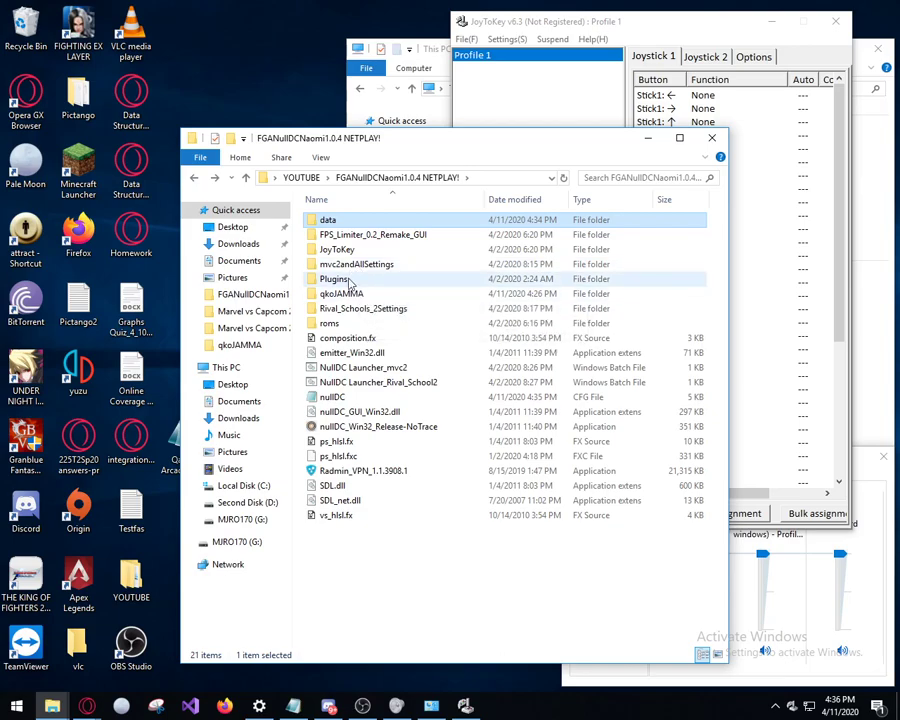
pyautogui.doubleClick(340, 293)
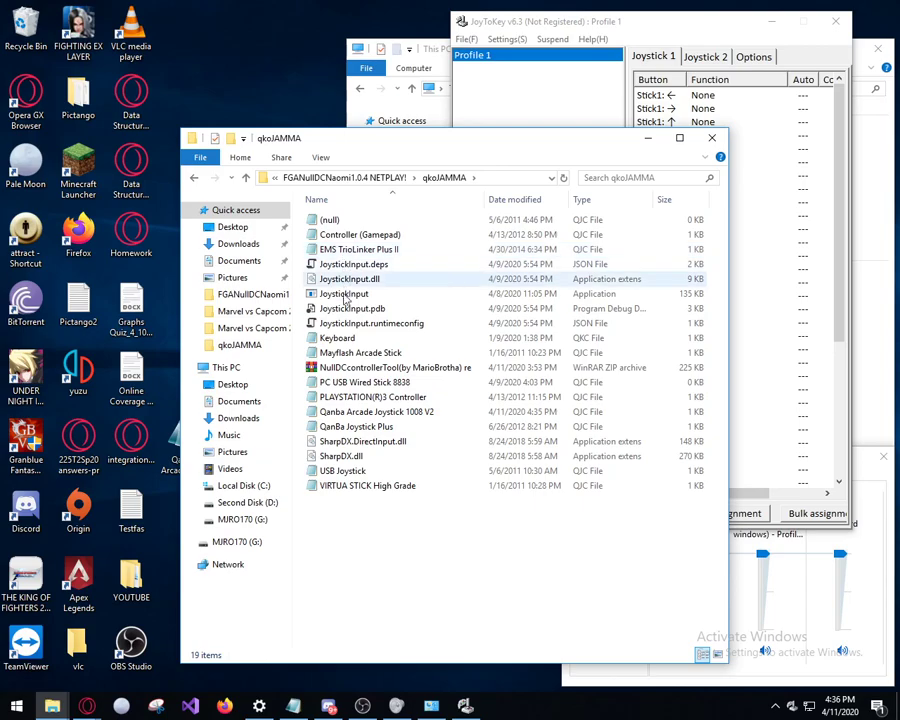
pyautogui.click(345, 340)
pyautogui.rightClick(345, 343)
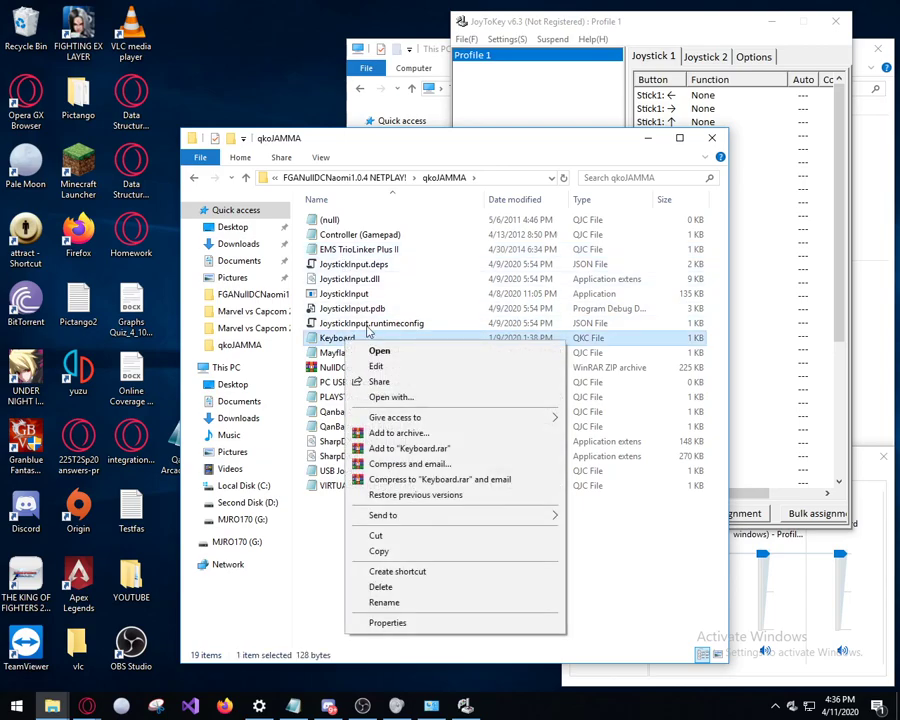
pyautogui.click(393, 397)
pyautogui.click(378, 314)
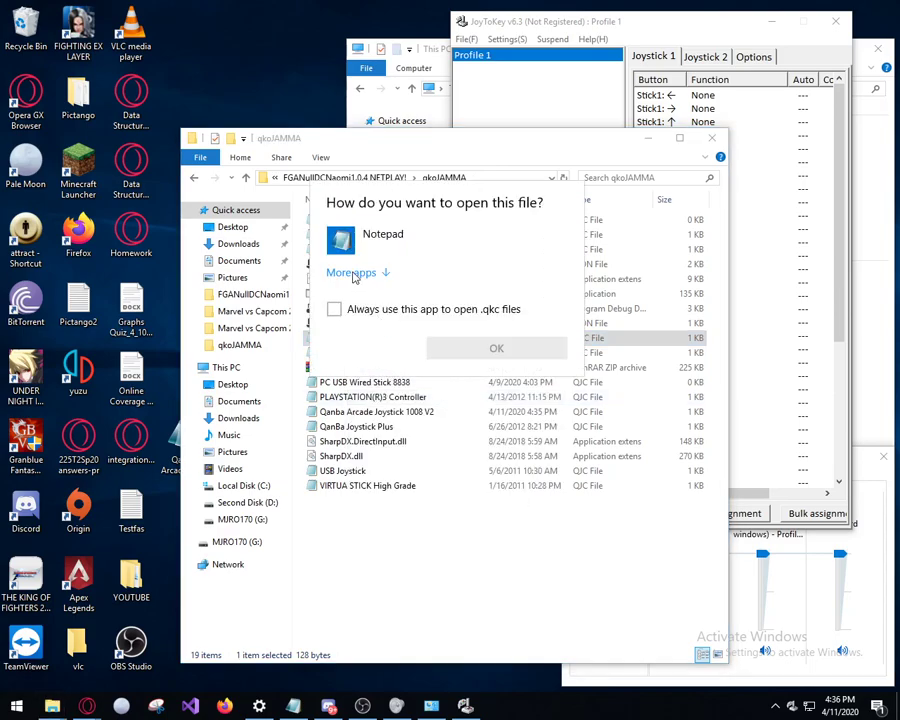
pyautogui.click(352, 273)
pyautogui.click(518, 516)
# - Arrange the Keyboard mapping file and the JoyToKey window side by side for comparing their key bindings
pyautogui.moveTo(466, 74); pyautogui.dragTo(214, 70)
pyautogui.click(659, 14)
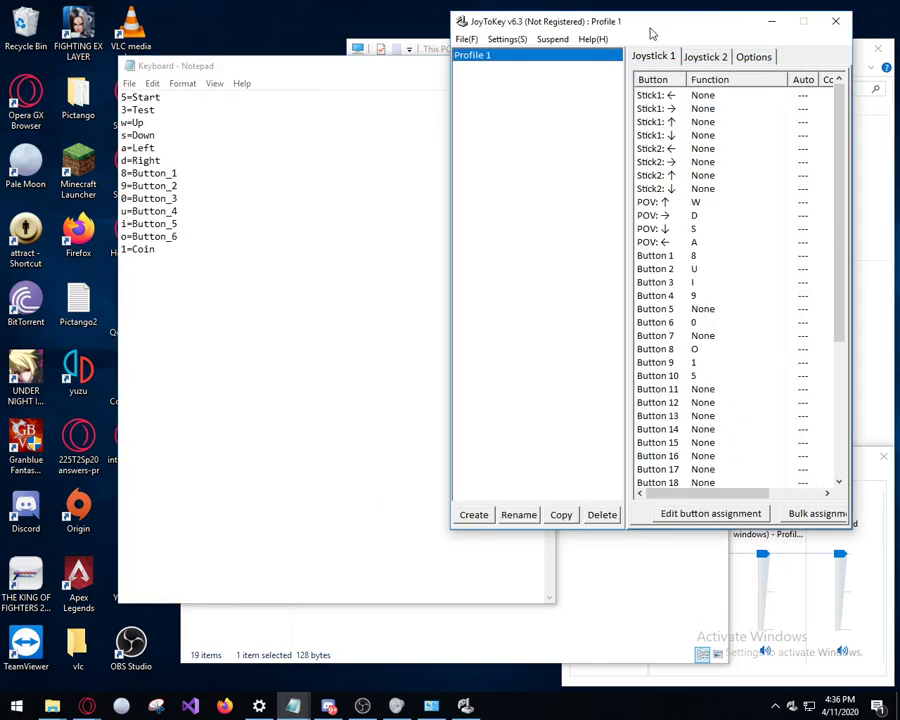
pyautogui.moveTo(650, 32); pyautogui.dragTo(696, 44)
pyautogui.moveTo(300, 76); pyautogui.dragTo(225, 41)
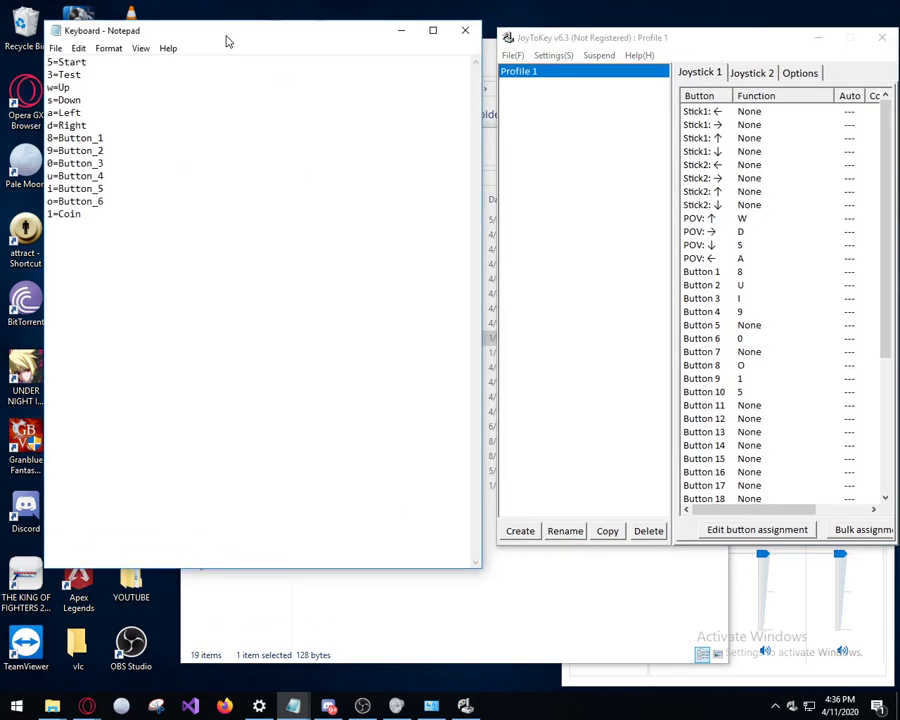
pyautogui.moveTo(655, 40); pyautogui.dragTo(605, 42)
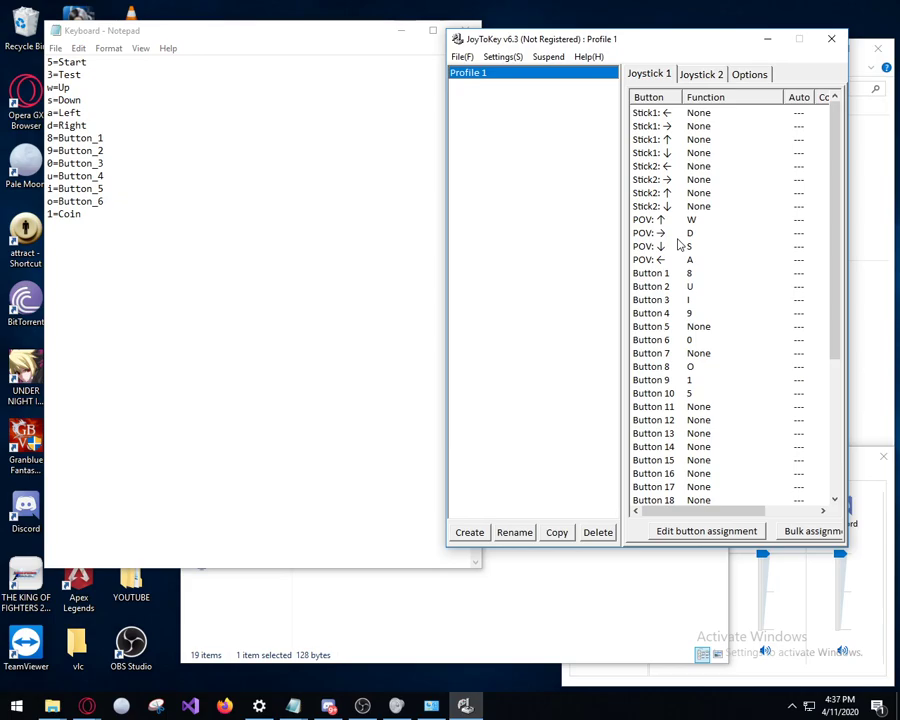
pyautogui.click(53, 63)
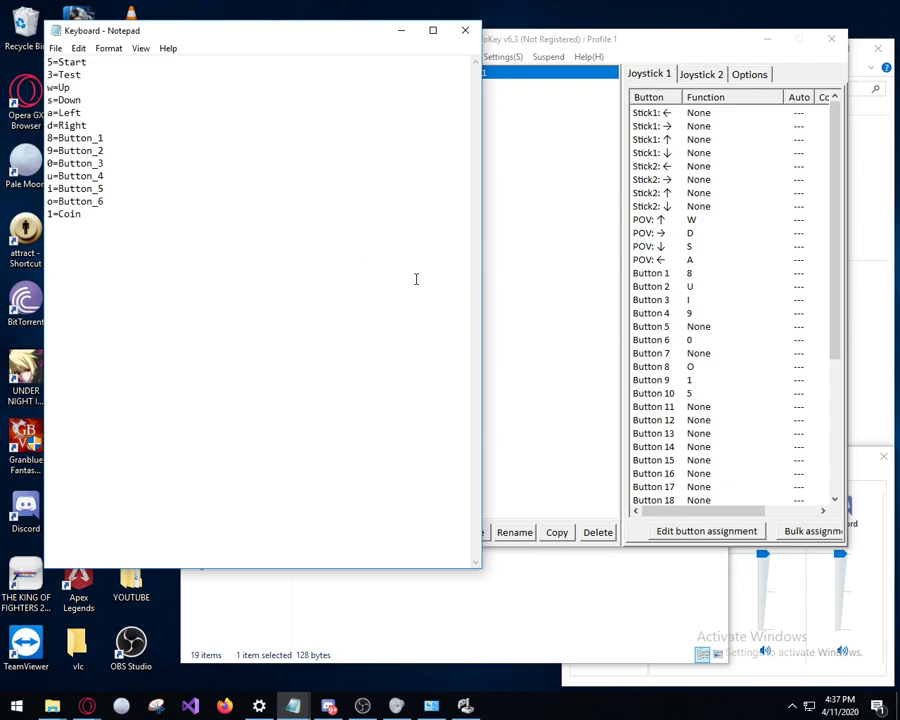
pyautogui.click(516, 316)
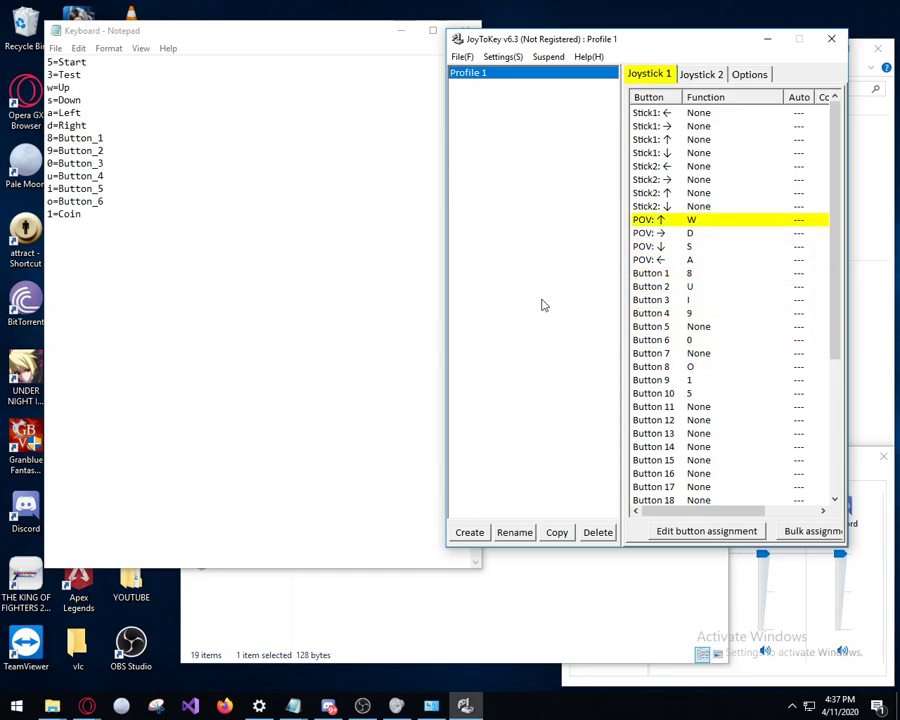
# - Check the Joystick 1 POV up key assignment against the Up entry in the Keyboard file, and close the assignment
pyautogui.doubleClick(707, 224)
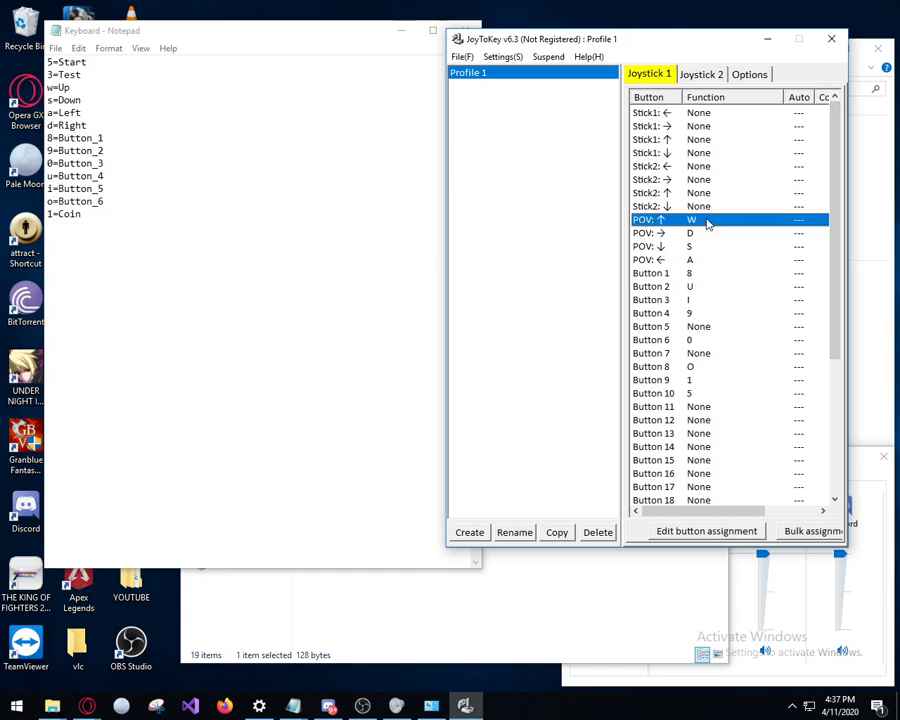
pyautogui.click(254, 214)
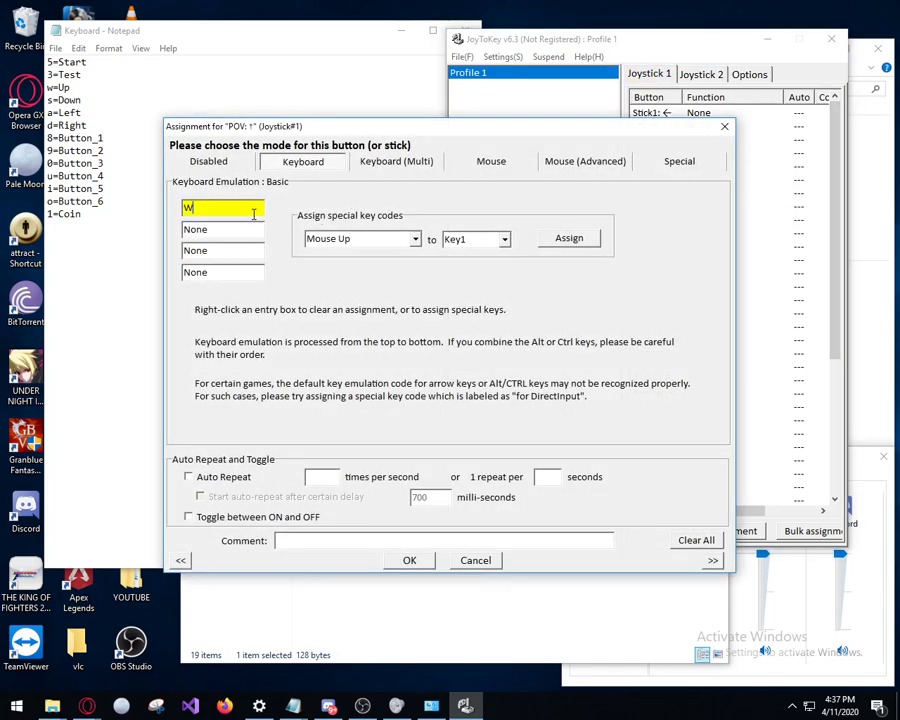
pyautogui.click(51, 87)
pyautogui.click(650, 224)
pyautogui.click(721, 129)
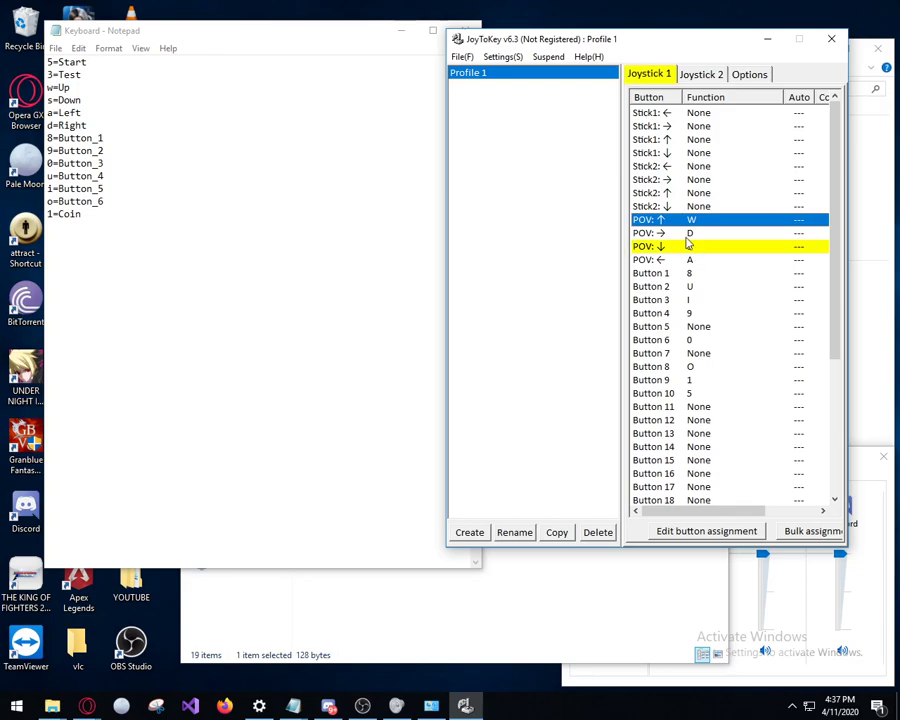
# - Compare the remaining JoyToKey direction and button assignments with the Keyboard file, and close both windows
pyautogui.click(49, 99)
pyautogui.click(669, 262)
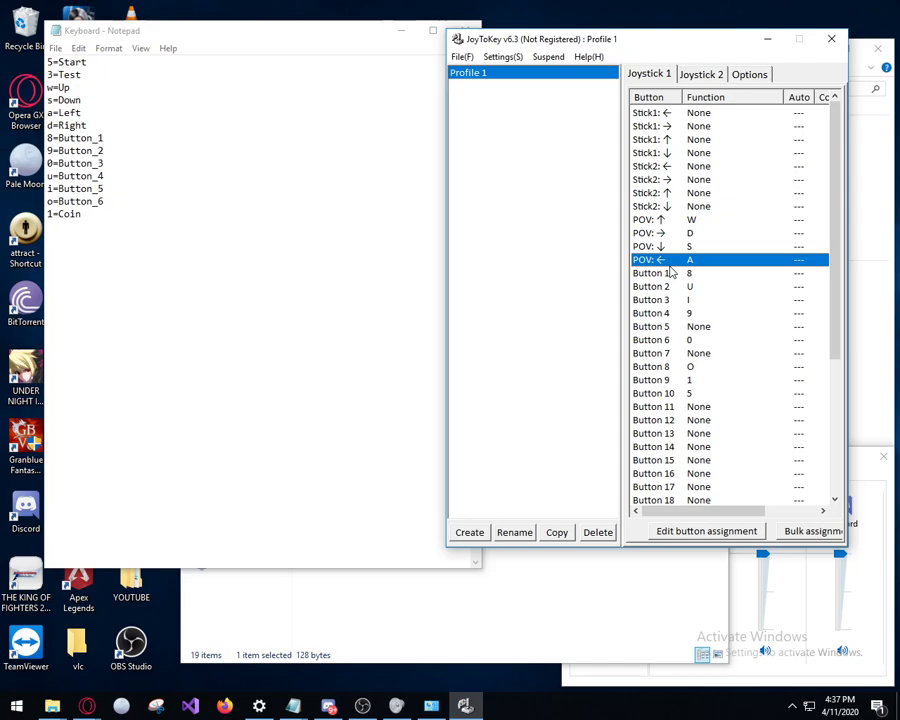
pyautogui.click(793, 304)
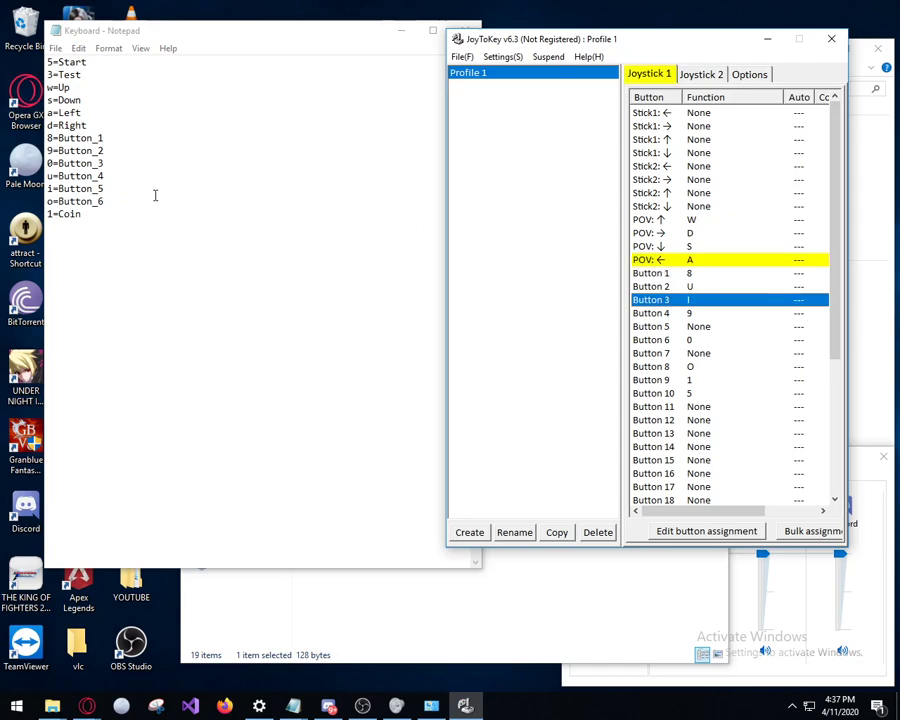
pyautogui.click(731, 433)
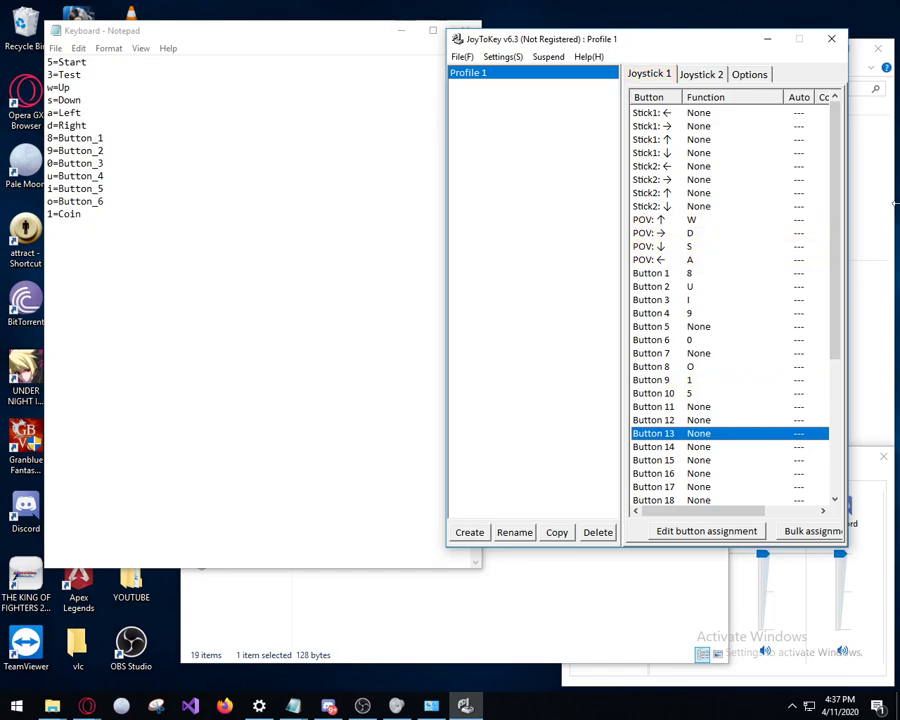
pyautogui.click(831, 38)
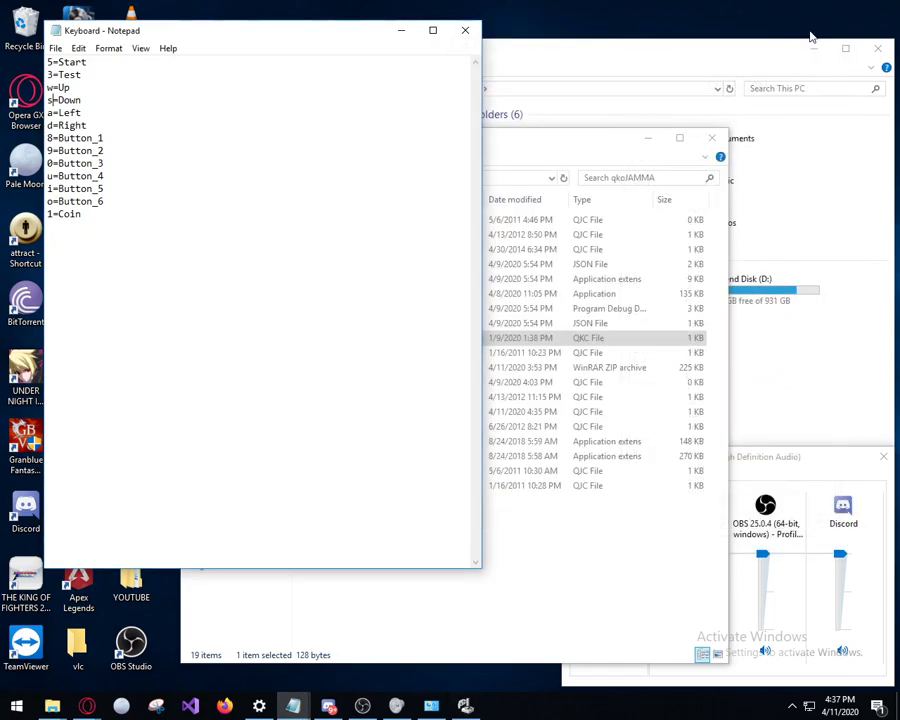
pyautogui.click(455, 33)
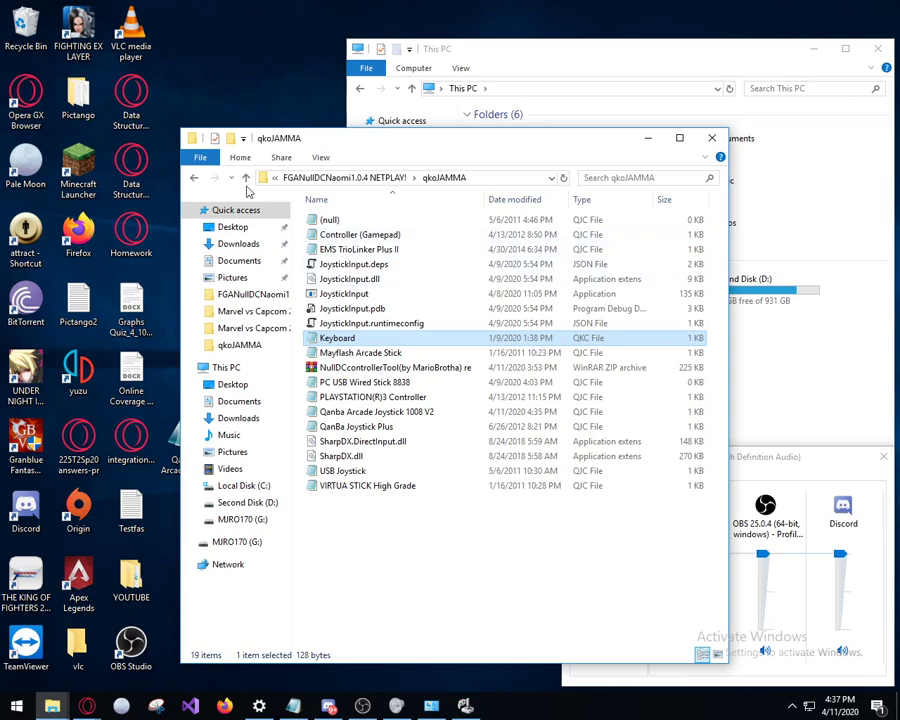
# - Move the Qanba Arcade Joystick 1008 V2 mapping file from qkoJAMMA to the desktop, replacing the existing copy
pyautogui.click(194, 178)
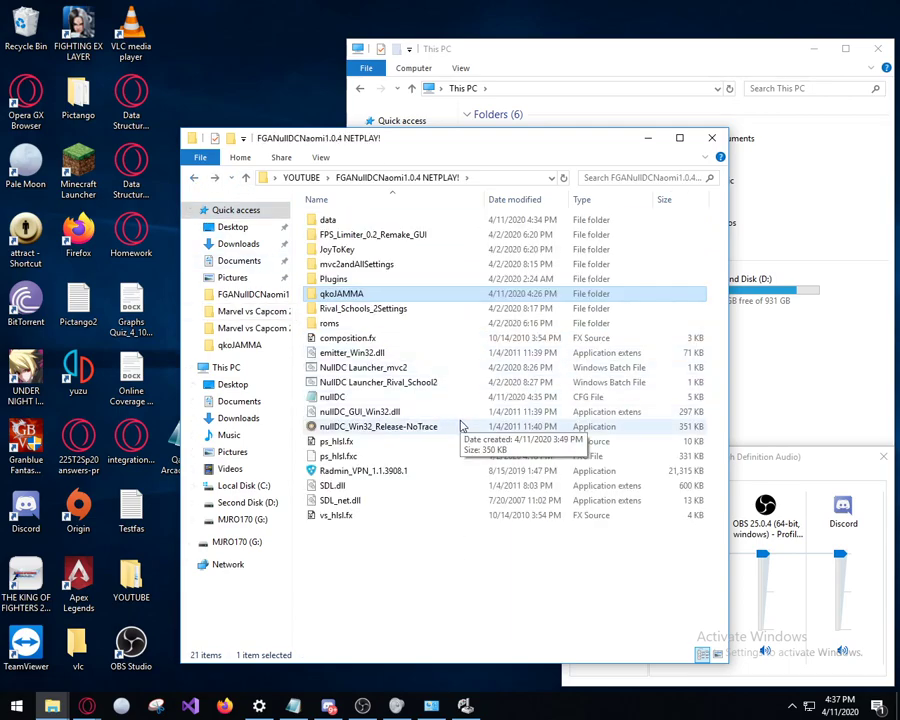
pyautogui.doubleClick(392, 299)
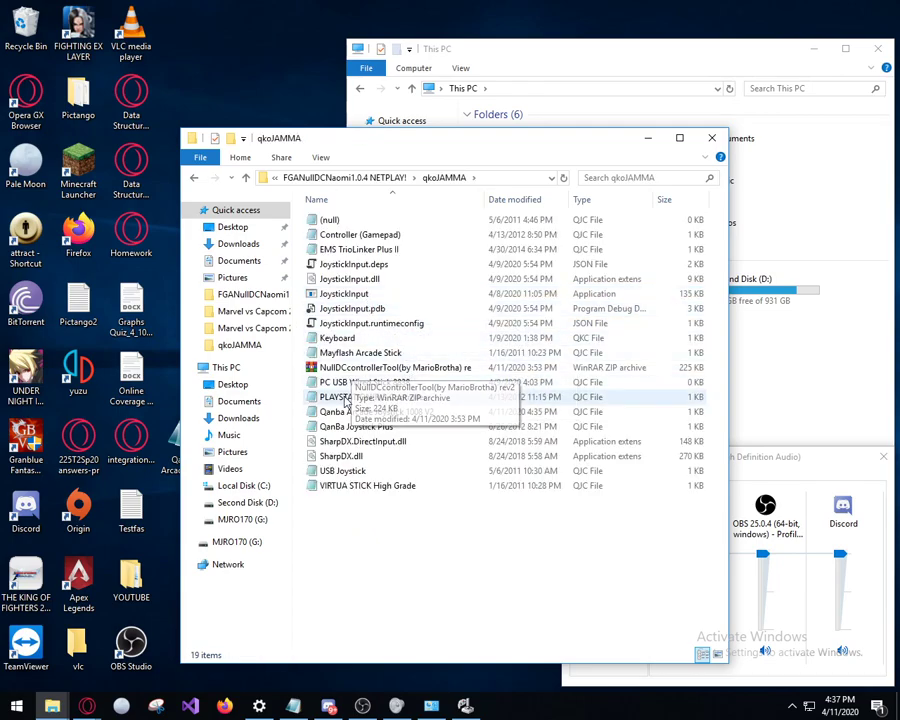
pyautogui.moveTo(375, 411); pyautogui.dragTo(245, 110)
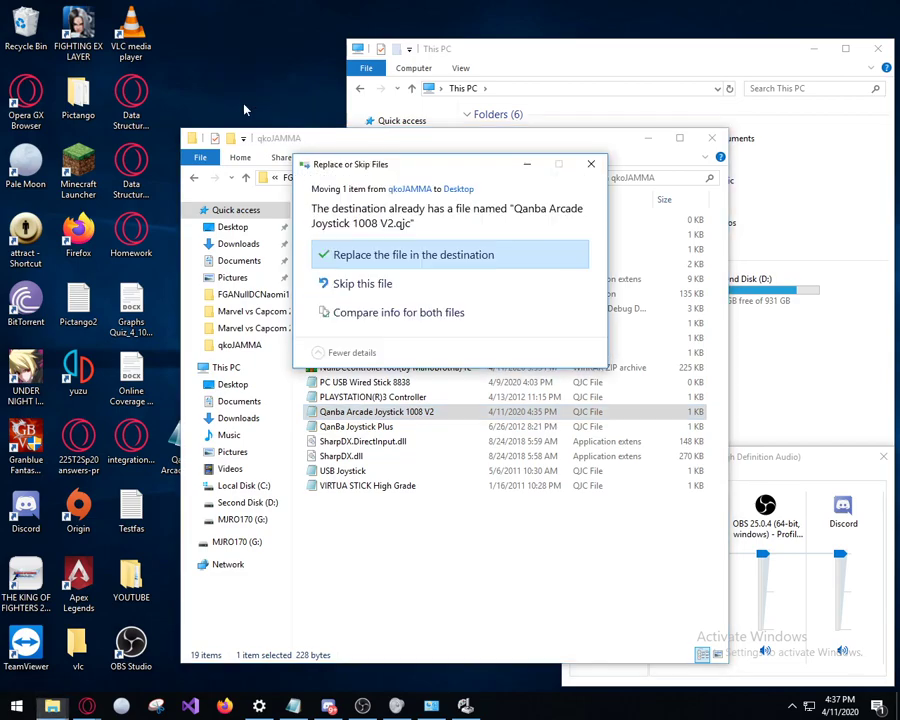
pyautogui.click(365, 256)
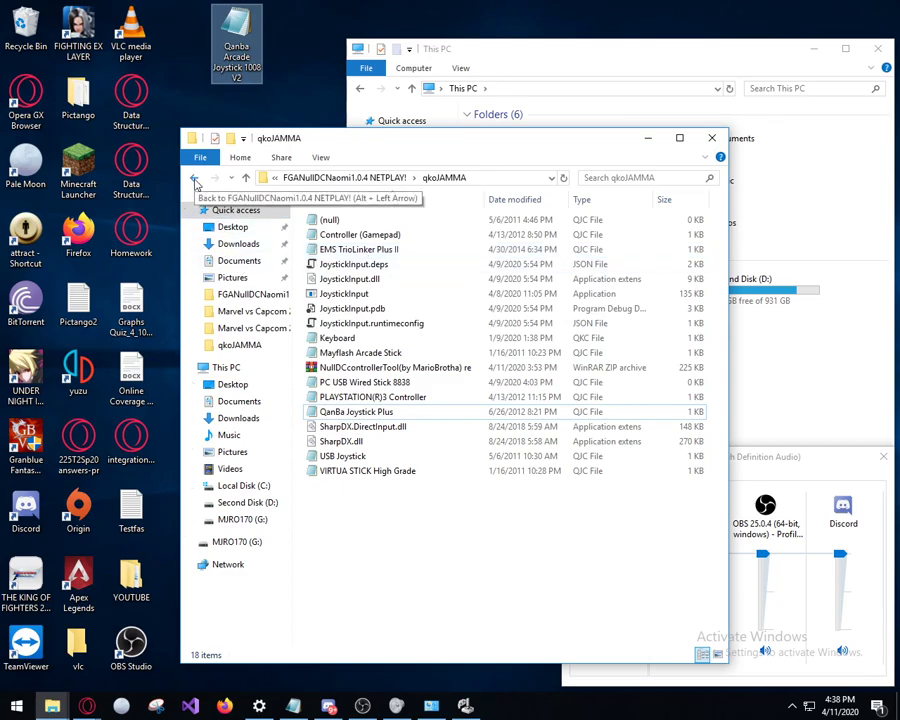
# - Start NullDC Launcher_mvc2, load the saved ffsg configuration in the FPS Limiter launcher, and run the emulator with those settings
pyautogui.click(195, 180)
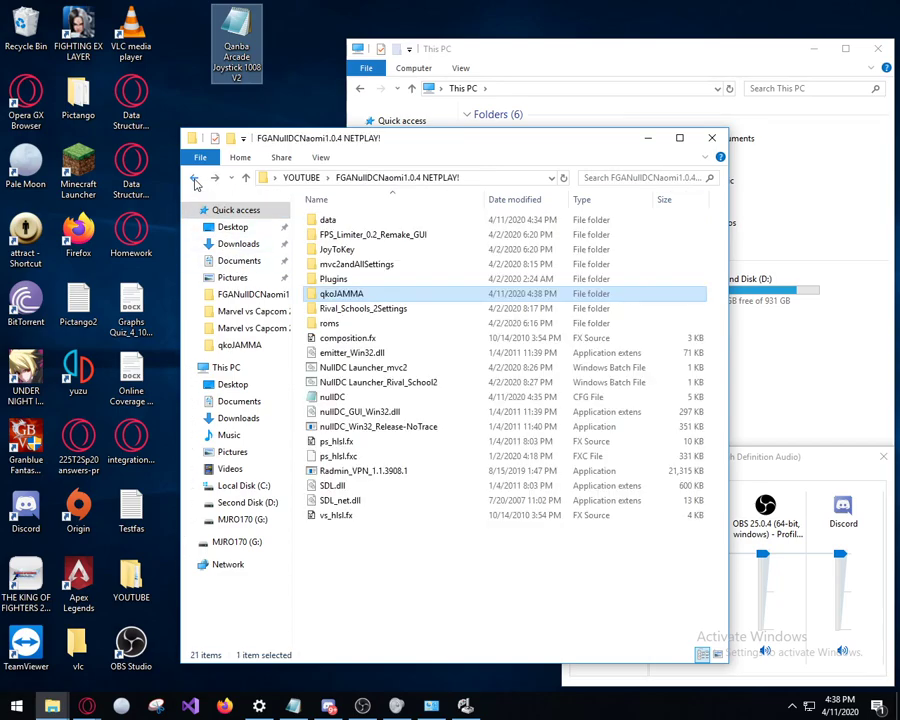
pyautogui.doubleClick(349, 369)
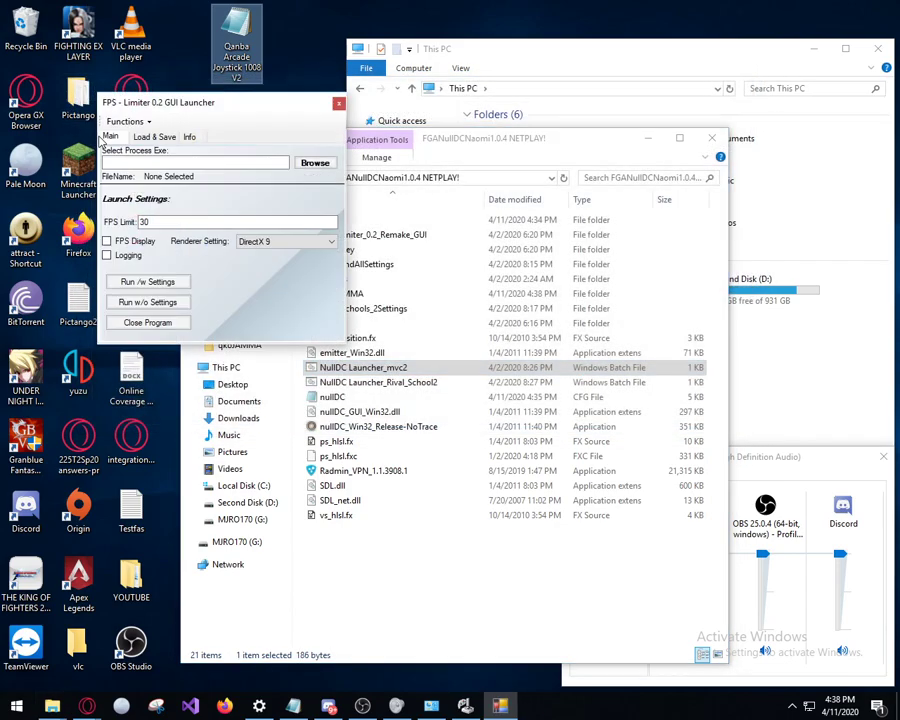
pyautogui.click(143, 138)
pyautogui.click(225, 178)
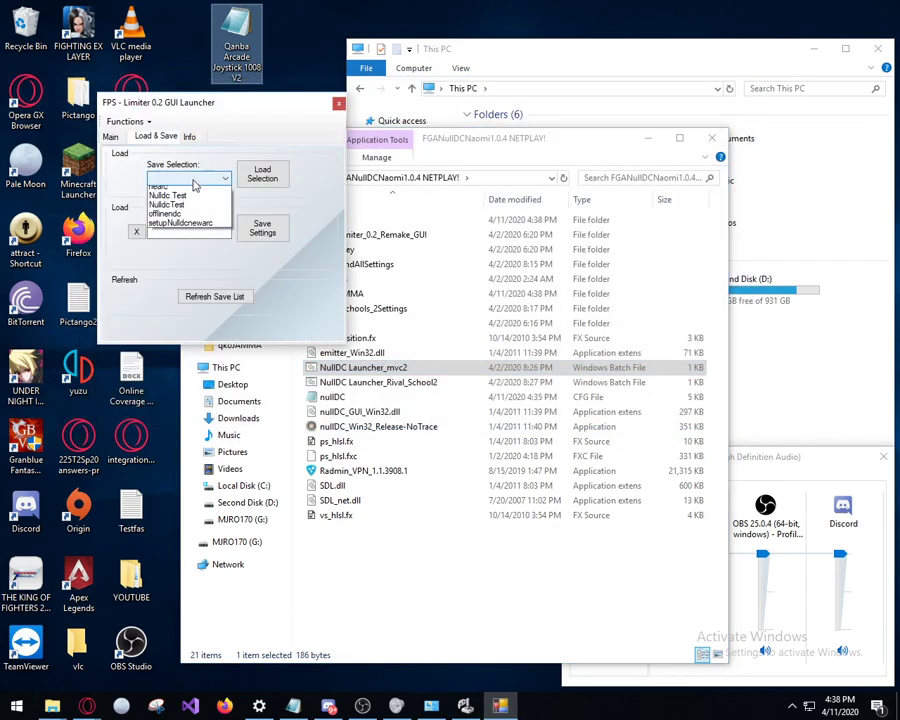
pyautogui.click(222, 210)
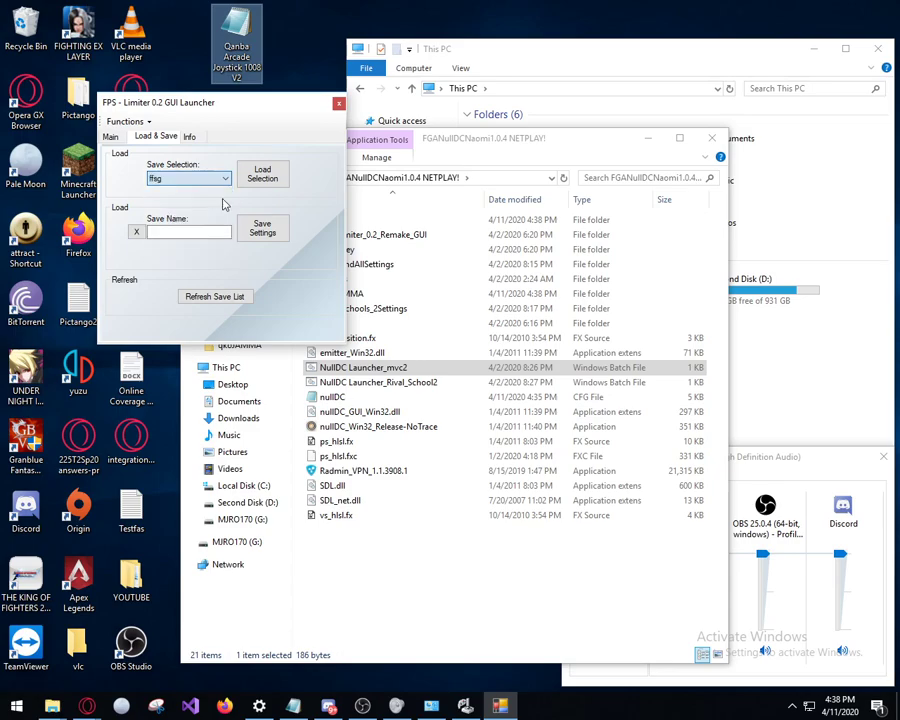
pyautogui.click(250, 186)
pyautogui.click(110, 137)
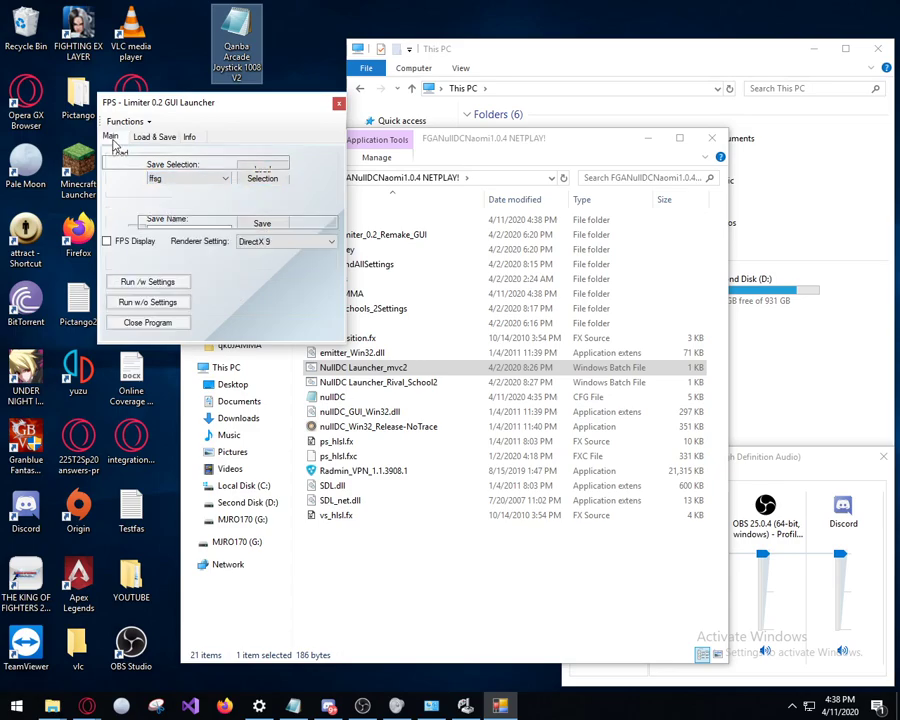
pyautogui.click(155, 279)
# - Boot Marvel Vs Capcom 2.lst in nullDC, maximize the game window, and try the JoyToKey controls in a match
pyautogui.click(163, 175)
pyautogui.click(200, 191)
pyautogui.doubleClick(340, 282)
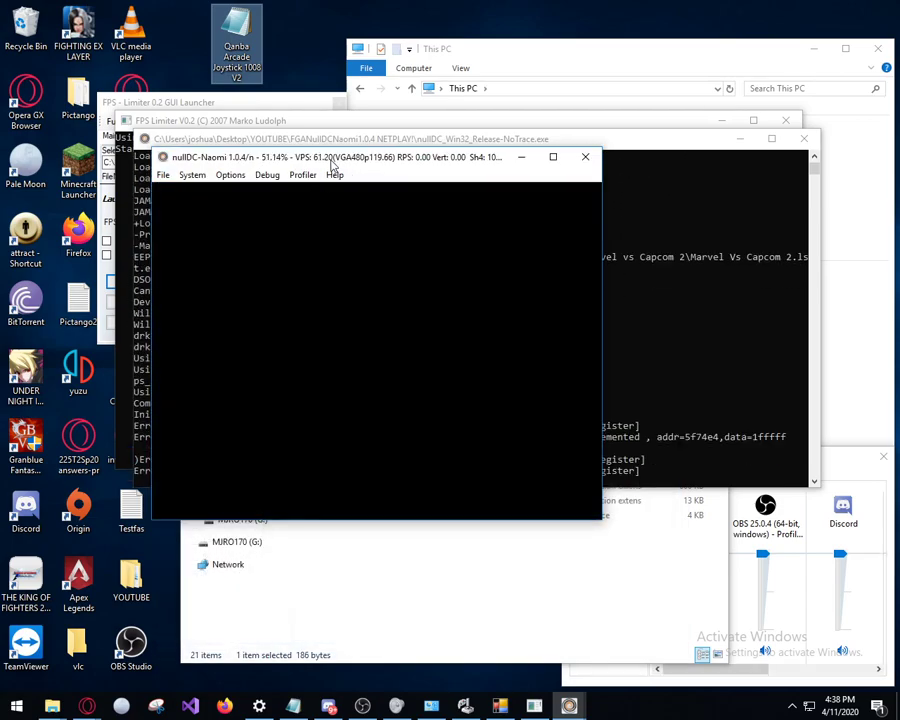
pyautogui.doubleClick(333, 164)
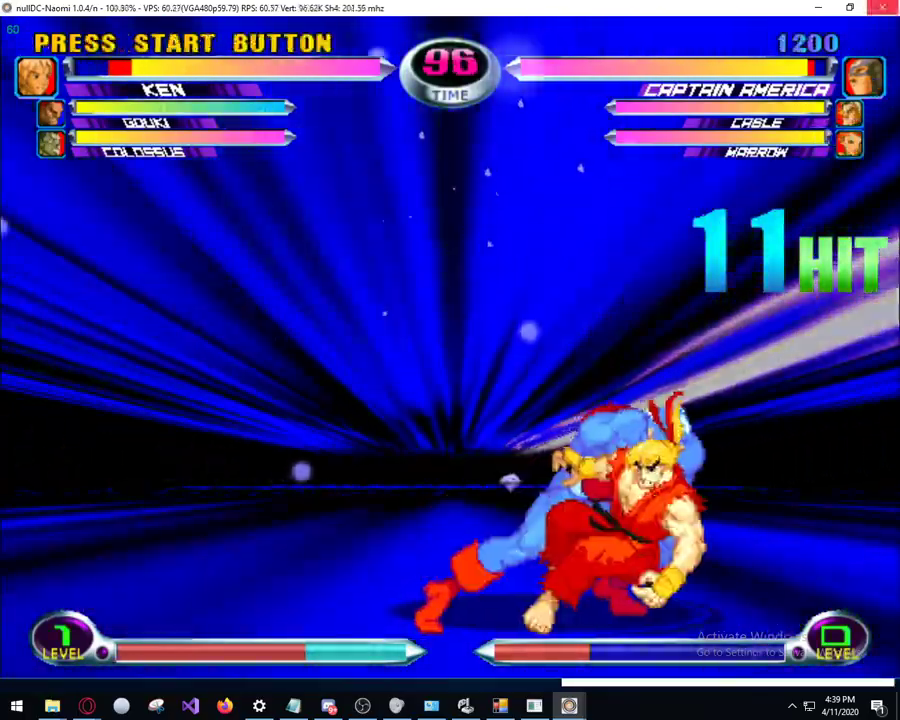
# - Close the emulator, the FPS Limiter console and the FPS Limiter launcher
pyautogui.click(882, 7)
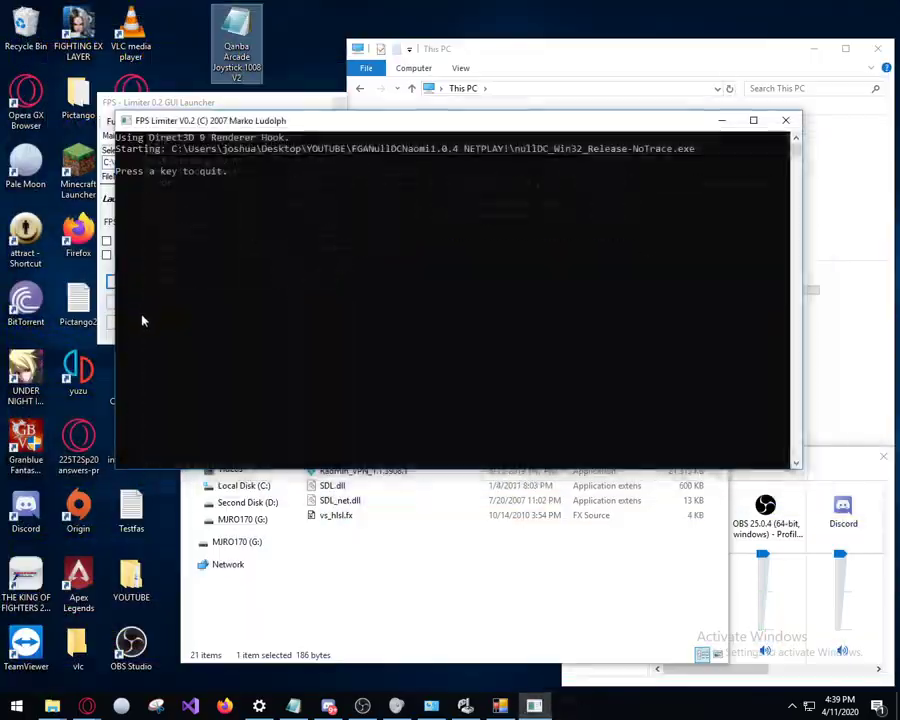
pyautogui.click(779, 122)
pyautogui.click(307, 104)
pyautogui.click(341, 104)
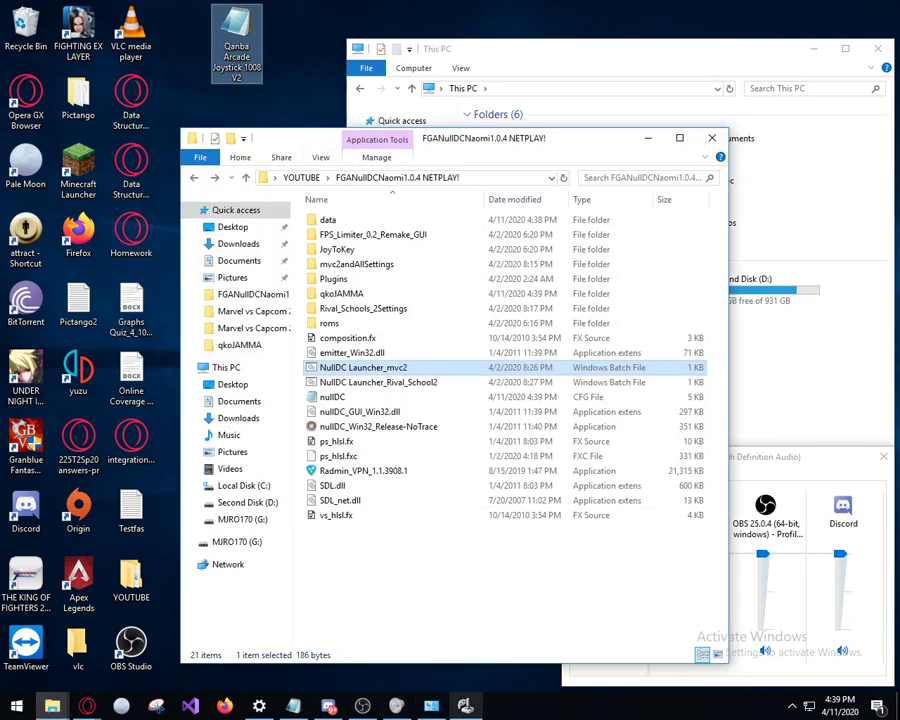
# - Exit the JoyToKey application running in the background
pyautogui.click(792, 707)
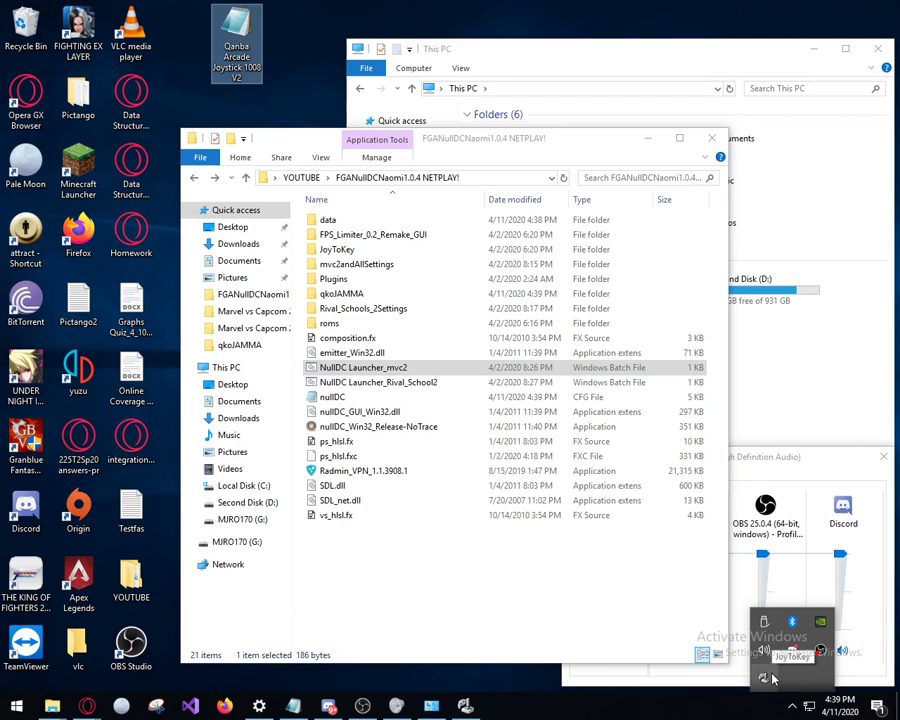
pyautogui.rightClick(771, 678)
pyautogui.click(762, 663)
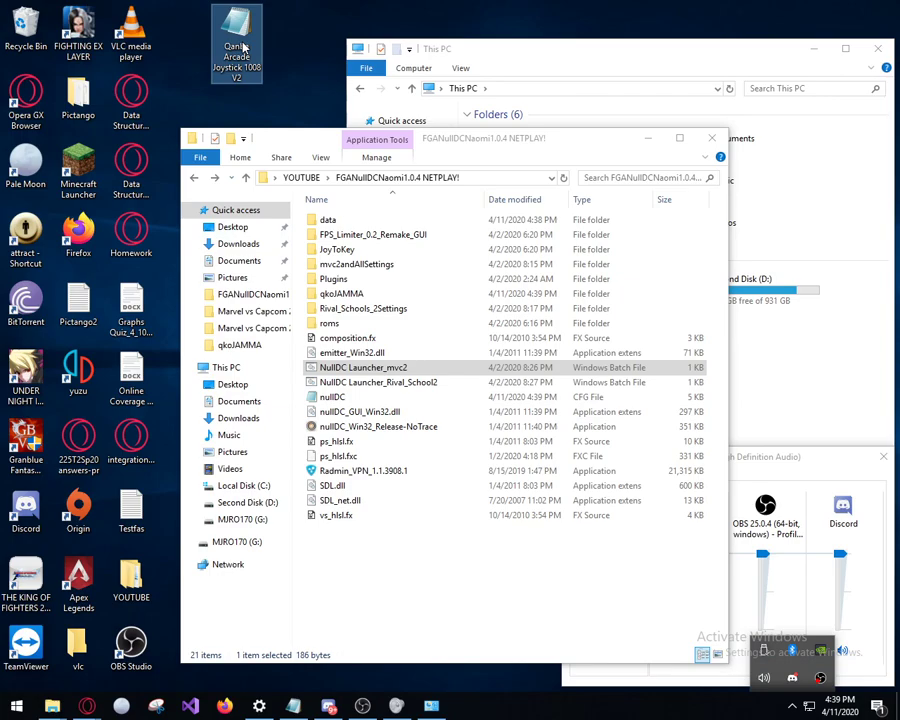
# - Move the Qanba Arcade Joystick 1008 V2 file from the desktop into the qkoJAMMA folder, replacing the existing copy
pyautogui.moveTo(243, 47); pyautogui.dragTo(337, 295)
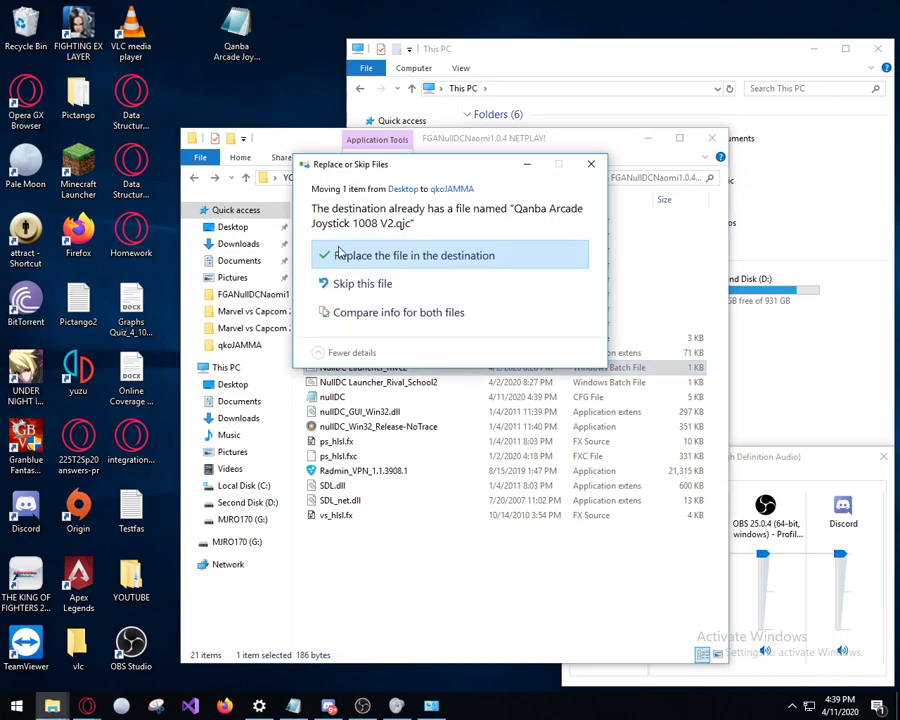
pyautogui.click(341, 255)
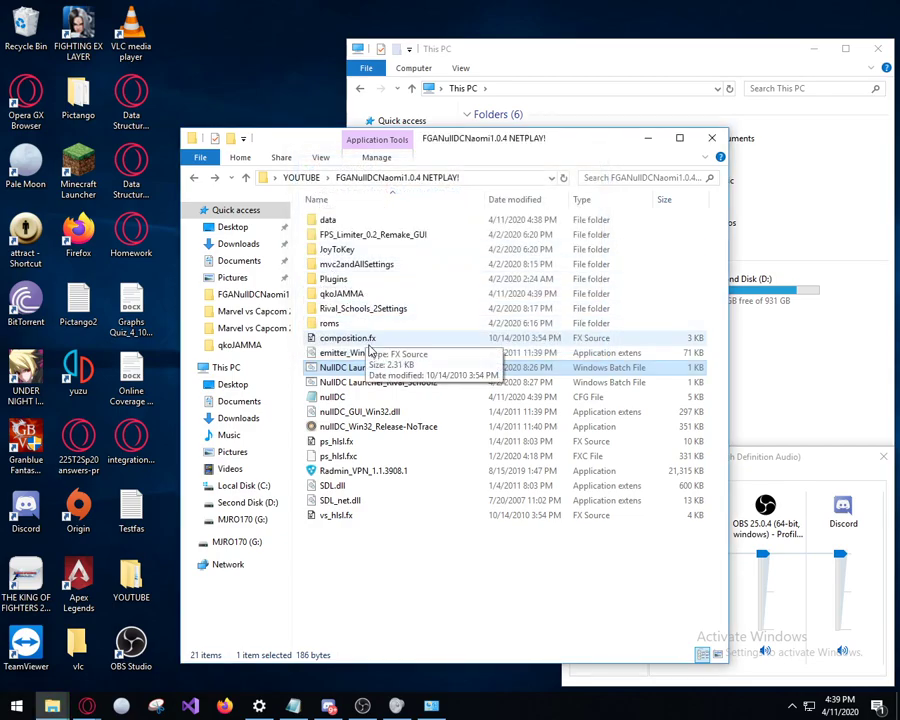
pyautogui.doubleClick(352, 322)
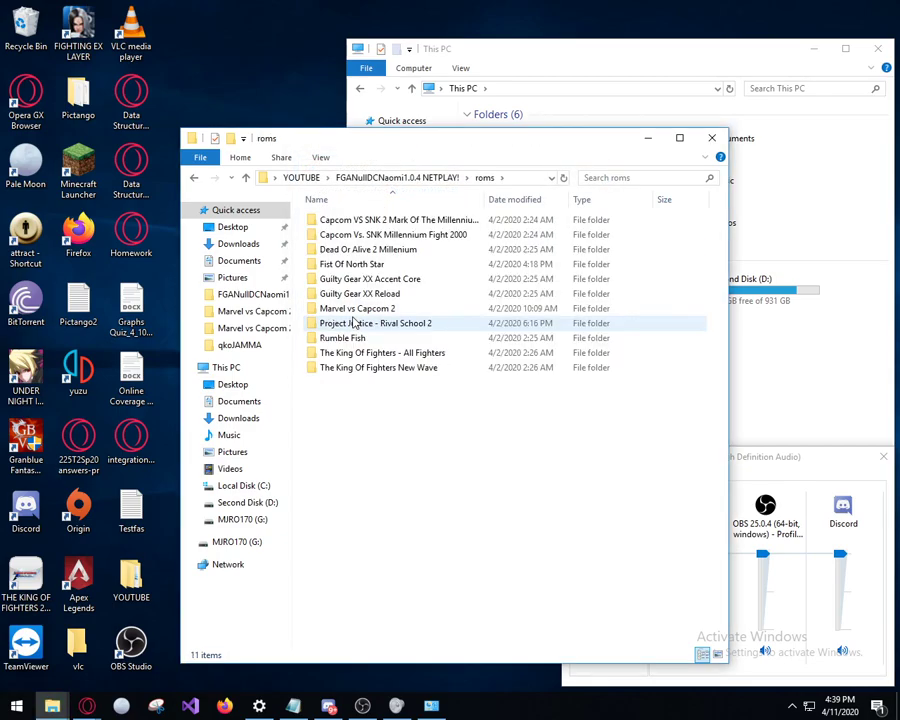
pyautogui.click(195, 177)
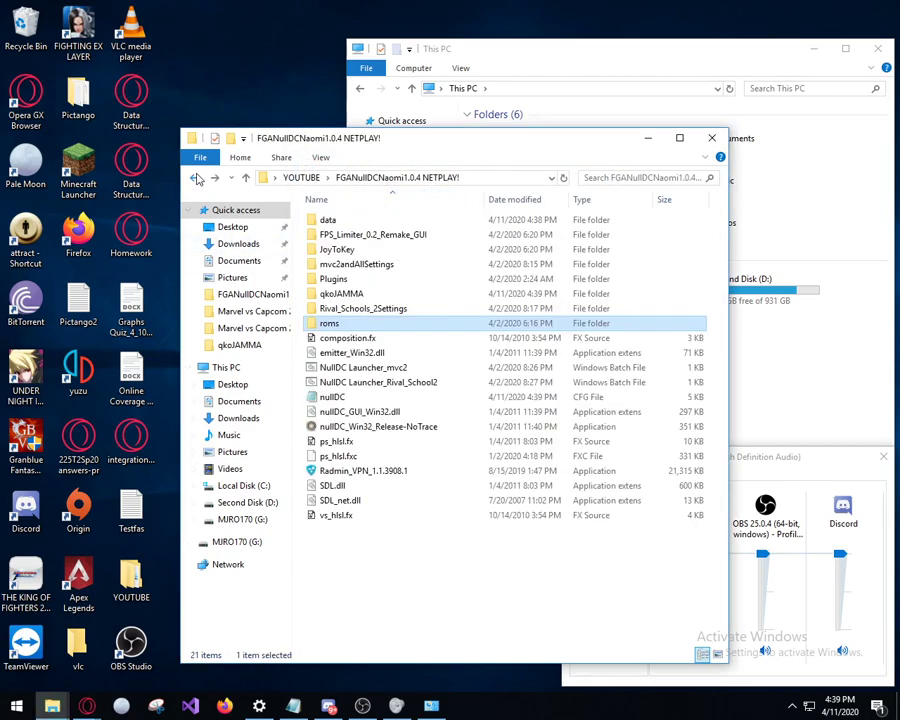
pyautogui.click(512, 561)
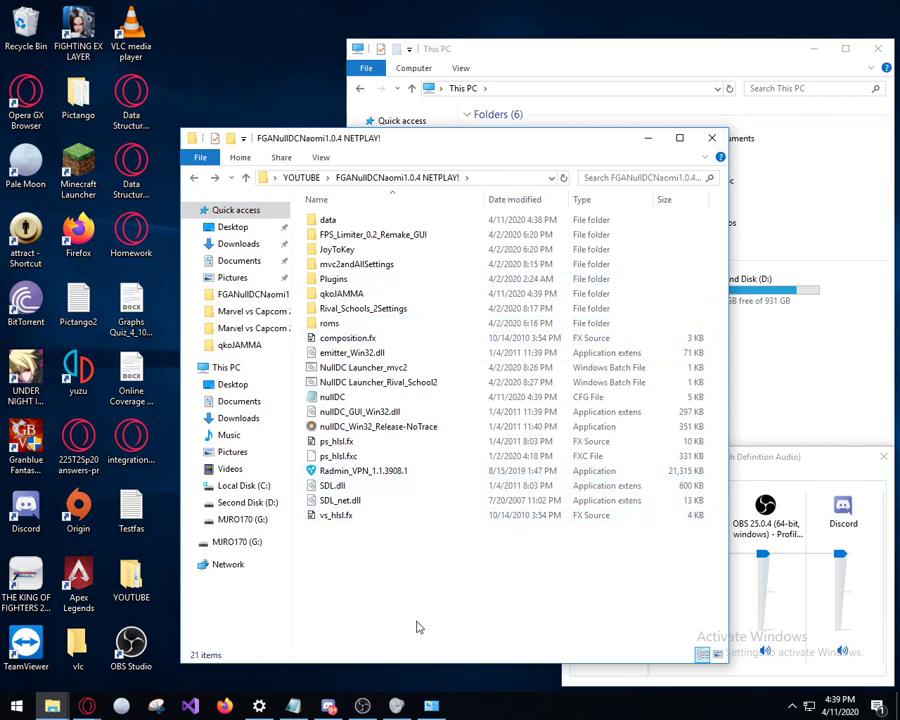
pyautogui.moveTo(361, 708)
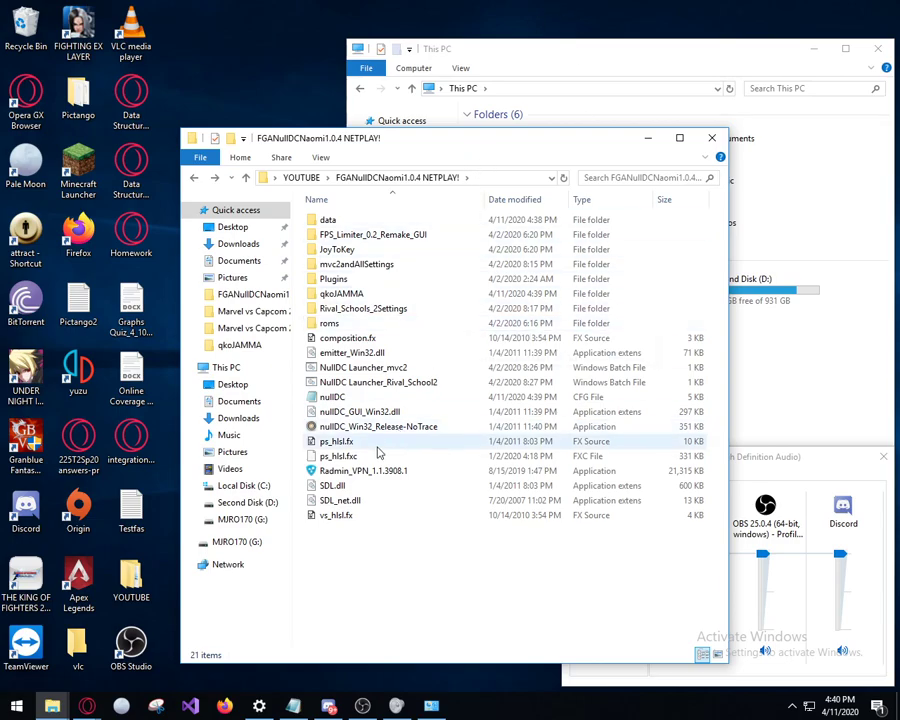
# - Open the nullDC CFG file in Notepad without making it the default app for .cfg files, and go to the Netplay section
pyautogui.click(335, 398)
pyautogui.rightClick(338, 400)
pyautogui.press('Escape')
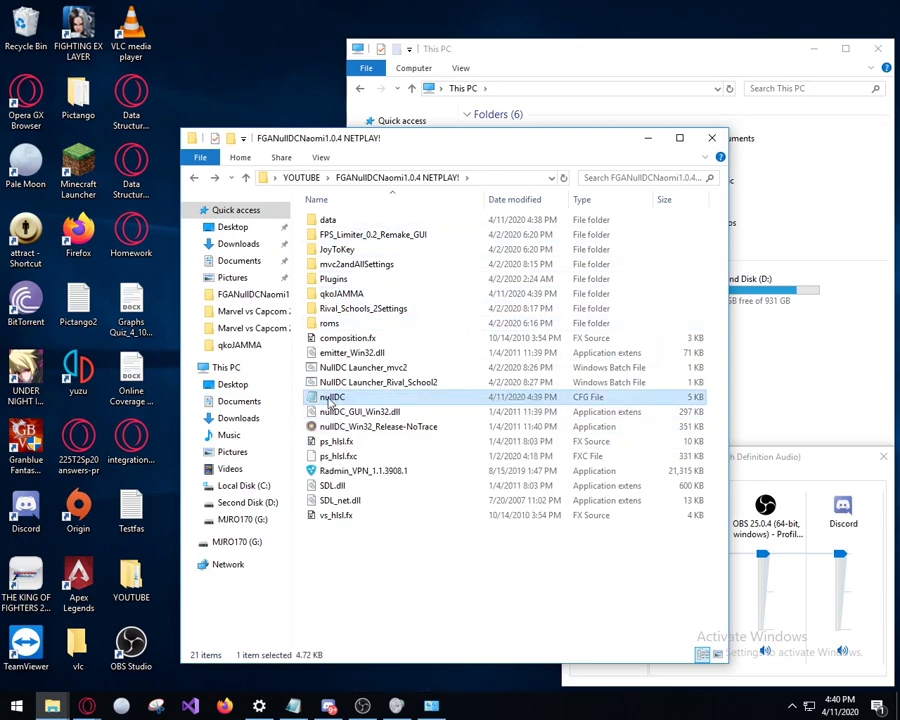
pyautogui.press('Up')
pyautogui.click(347, 399)
pyautogui.rightClick(347, 399)
pyautogui.click(398, 450)
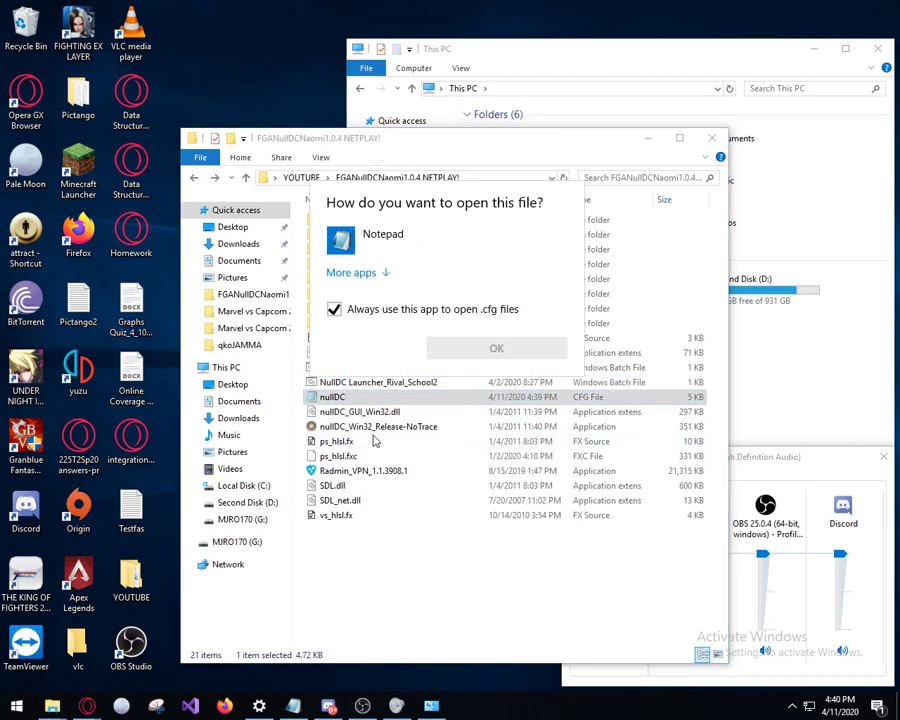
pyautogui.click(336, 309)
pyautogui.click(362, 242)
pyautogui.click(484, 348)
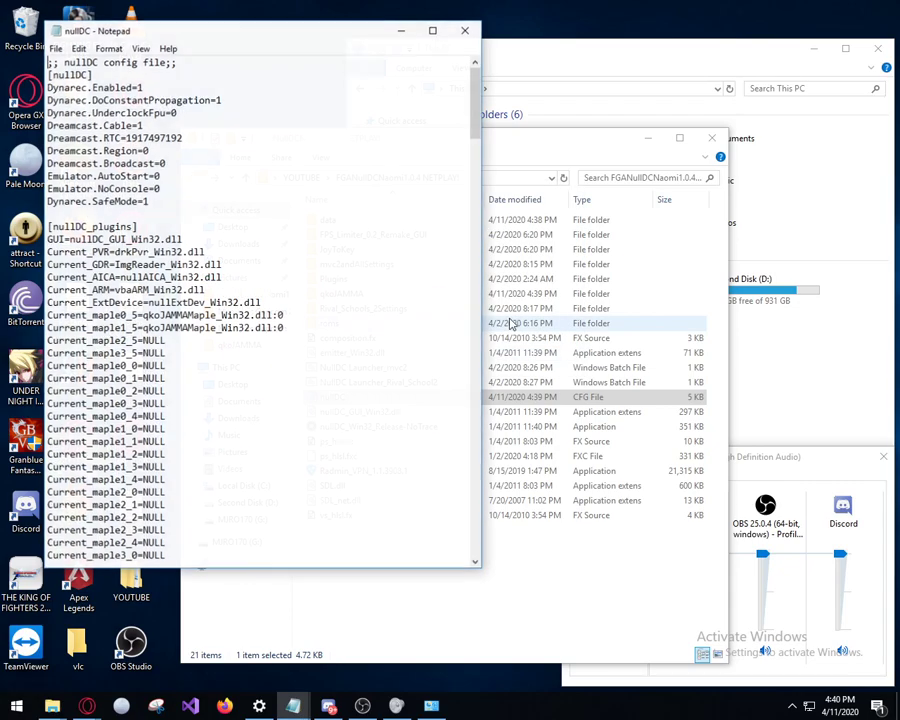
pyautogui.moveTo(474, 165); pyautogui.dragTo(473, 563)
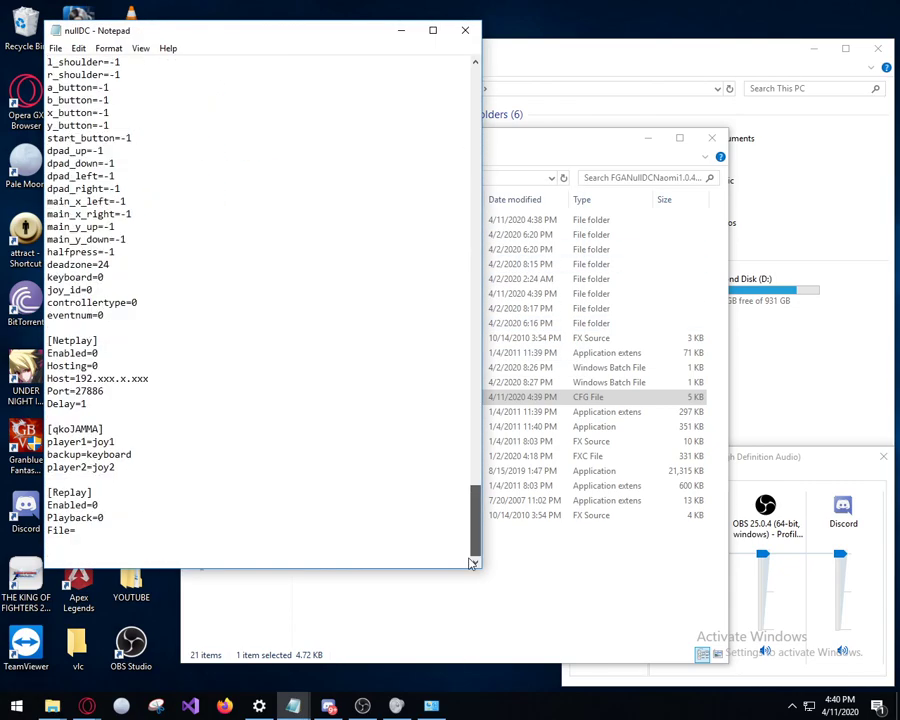
pyautogui.moveTo(141, 36); pyautogui.dragTo(452, 30)
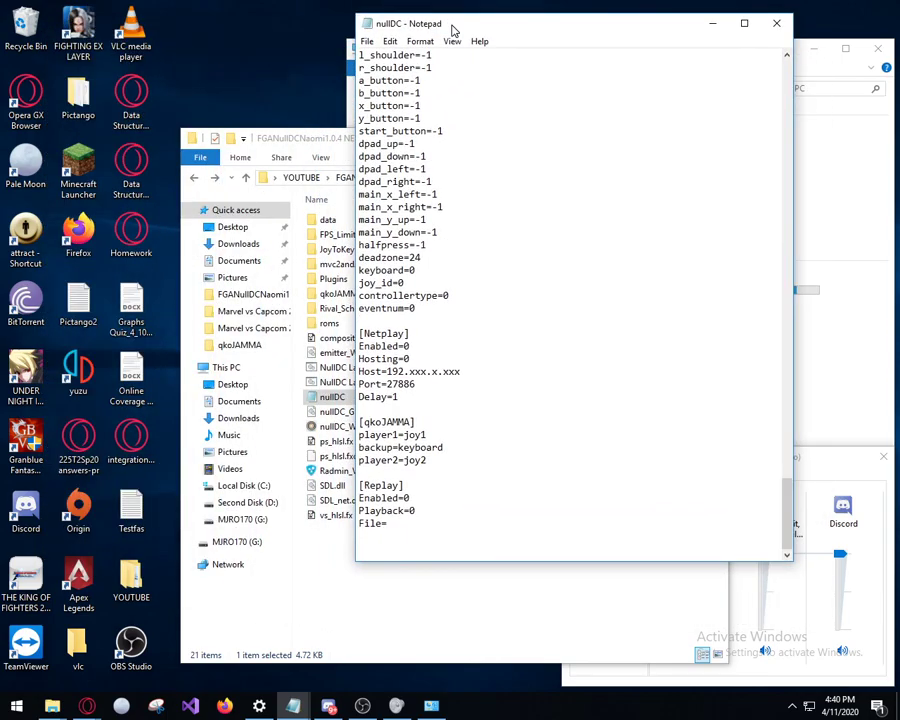
pyautogui.click(467, 370)
pyautogui.click(441, 345)
# - Launch the installed Radmin VPN application and copy this PC's IP address from it
pyautogui.click(406, 588)
pyautogui.click(362, 470)
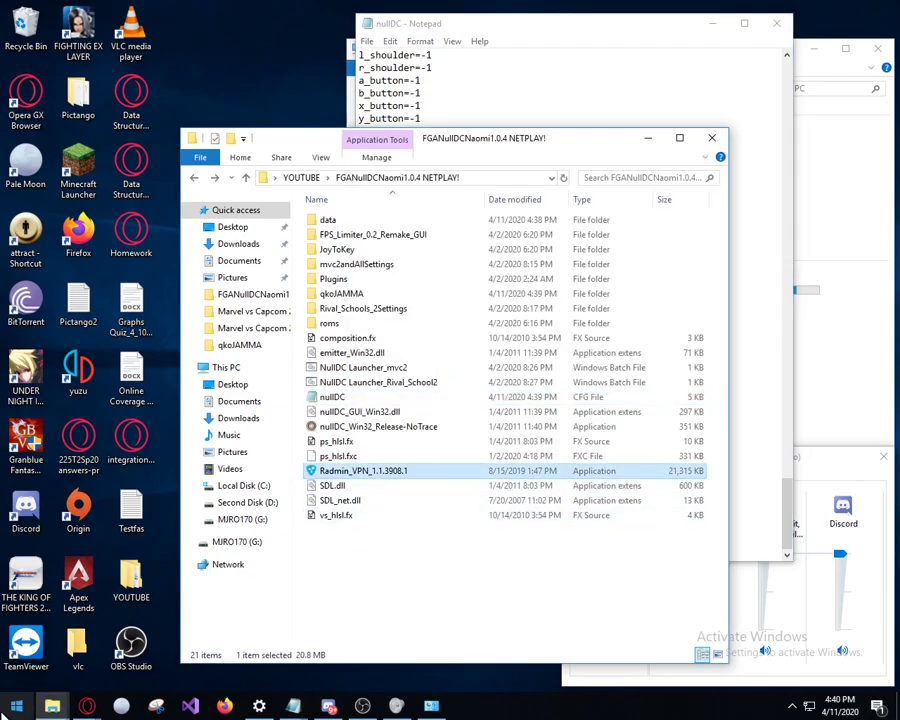
pyautogui.click(30, 714)
pyautogui.scroll(-5, 40, 612)
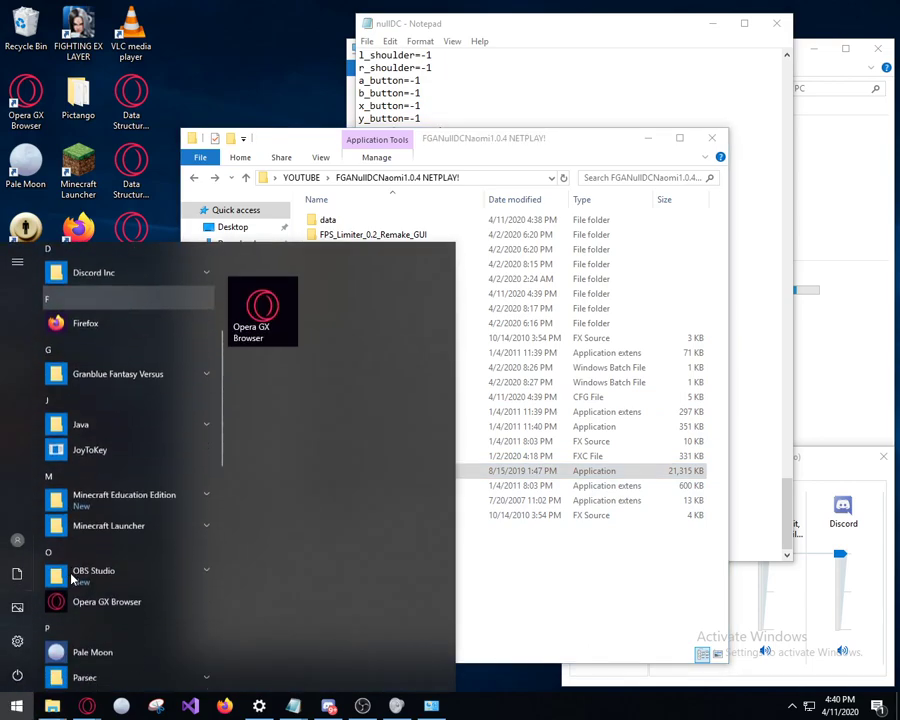
pyautogui.scroll(-3, 85, 597)
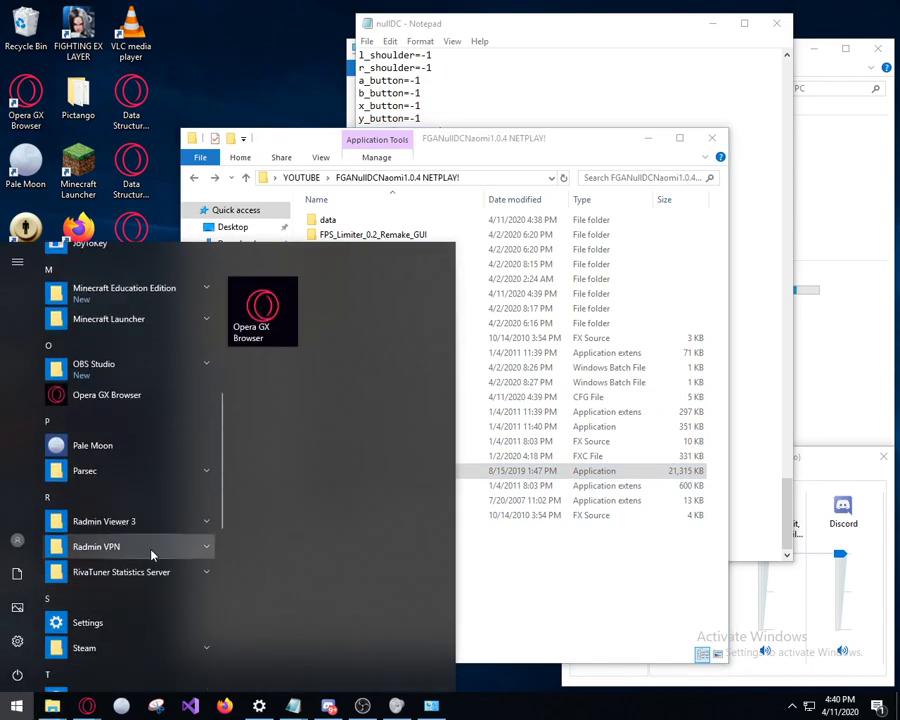
pyautogui.click(560, 558)
pyautogui.click(350, 468)
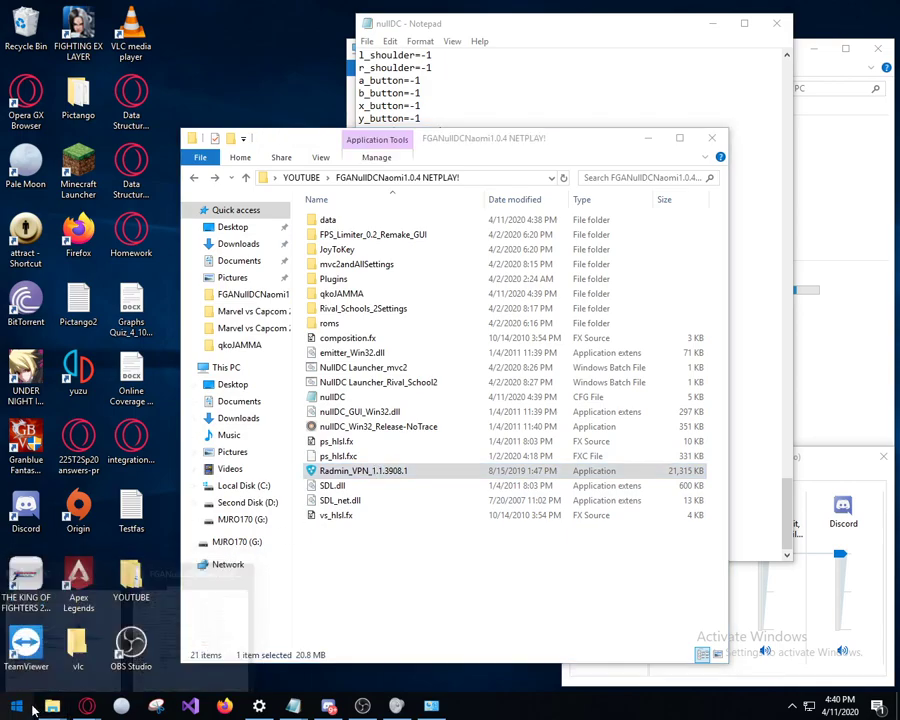
pyautogui.click(17, 706)
pyautogui.scroll(-5, 74, 625)
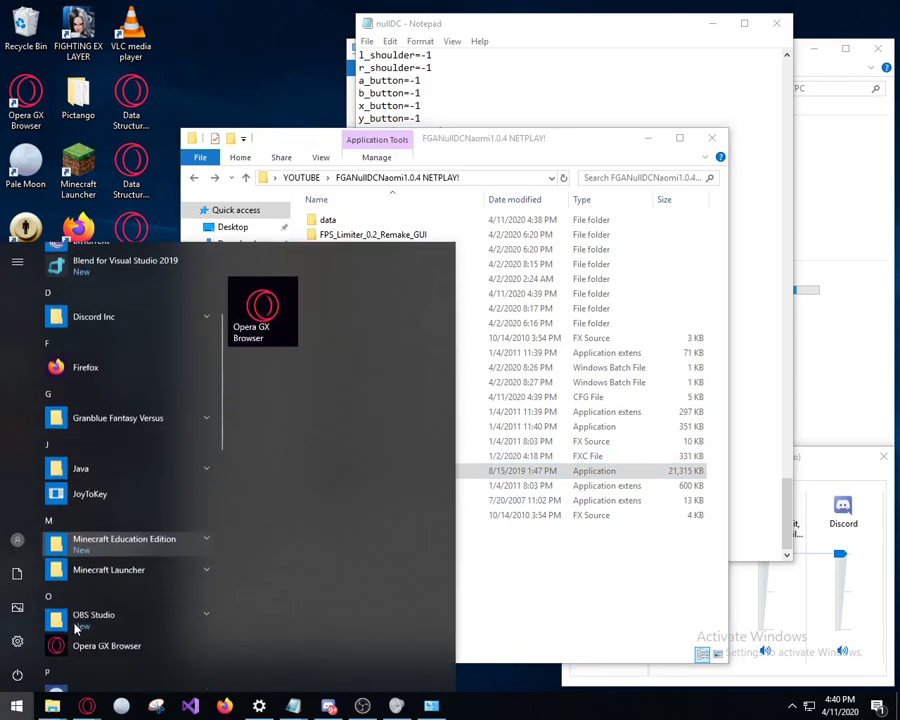
pyautogui.scroll(-1, 110, 625)
pyautogui.click(104, 614)
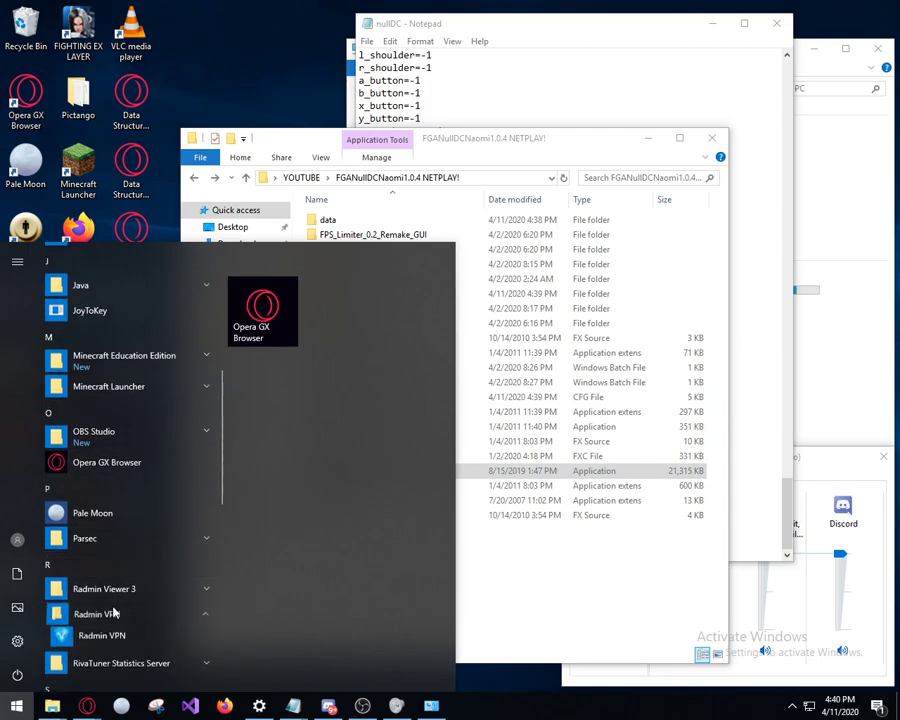
pyautogui.click(100, 640)
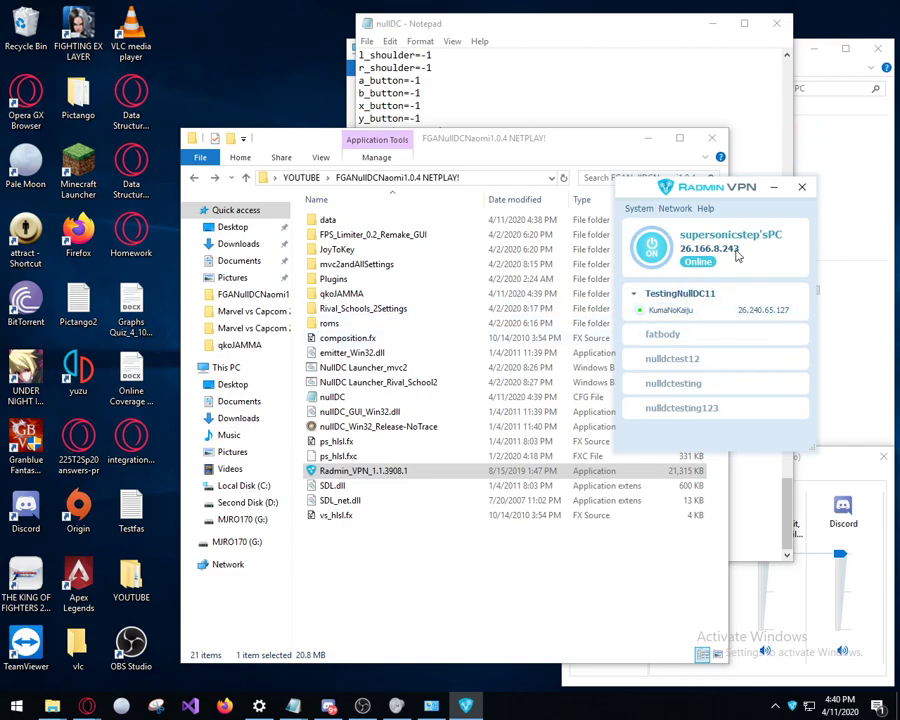
pyautogui.rightClick(737, 256)
pyautogui.click(762, 256)
pyautogui.click(484, 114)
pyautogui.click(478, 343)
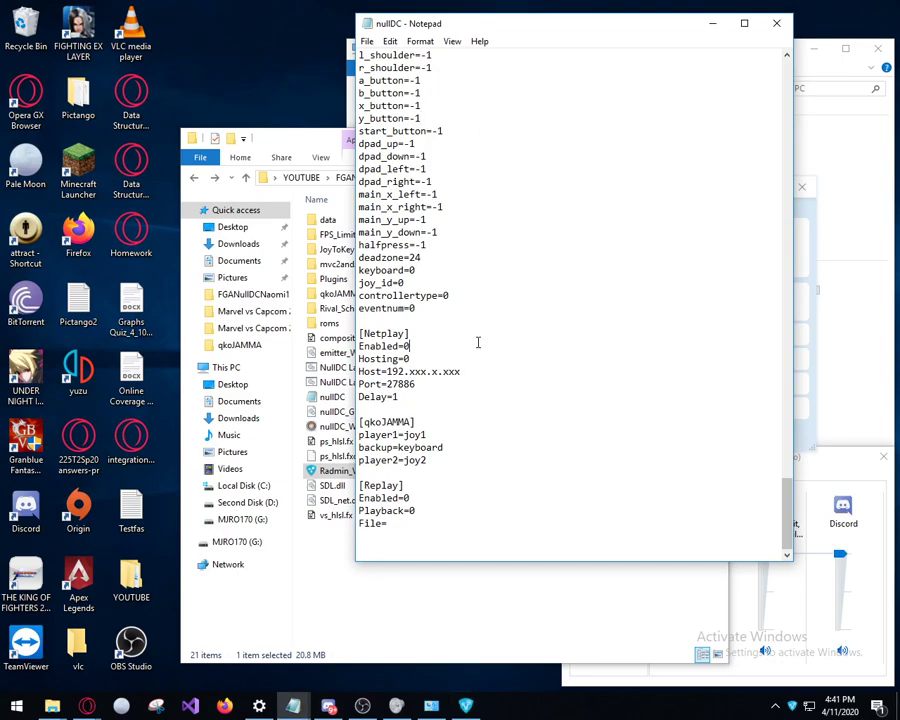
pyautogui.press('BackSpace')
pyautogui.write('1')
pyautogui.press('Down')
pyautogui.press('BackSpace')
pyautogui.write('1')
pyautogui.press('Down')
pyautogui.moveTo(478, 372); pyautogui.dragTo(388, 371)
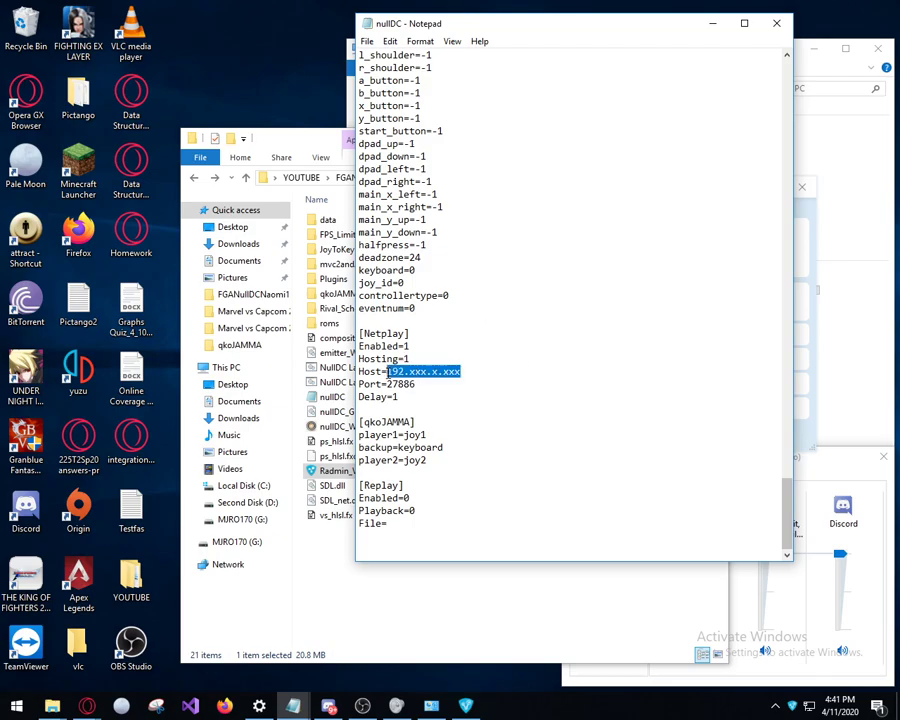
pyautogui.write('26.166.8.243')
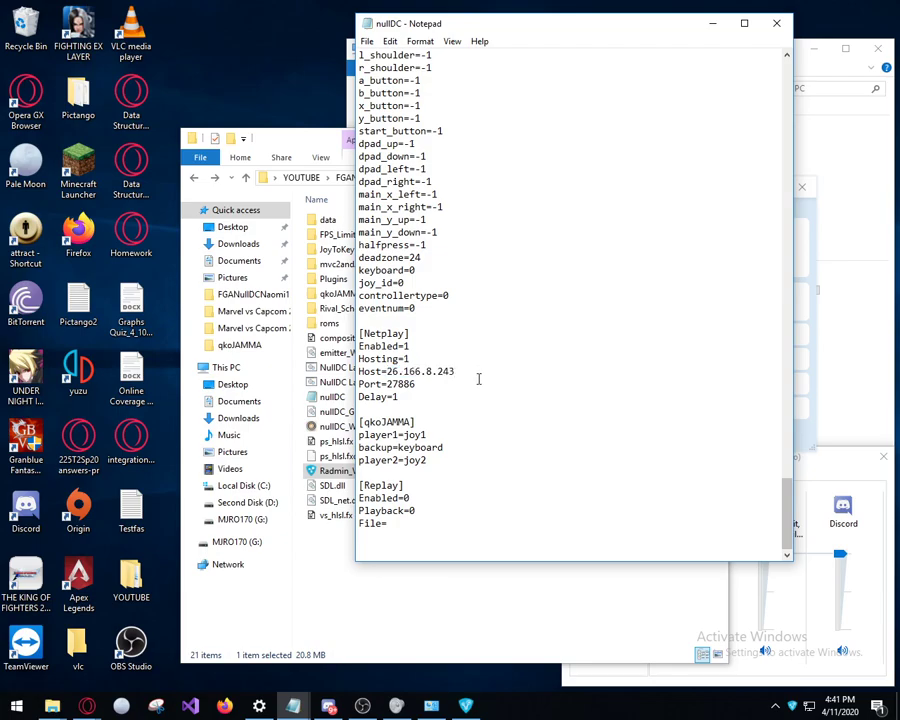
# - Ping the online peer in Radmin VPN's TestingNullDC11 network, check the reply times for choosing the Netplay delay, and close the ping console
pyautogui.click(815, 335)
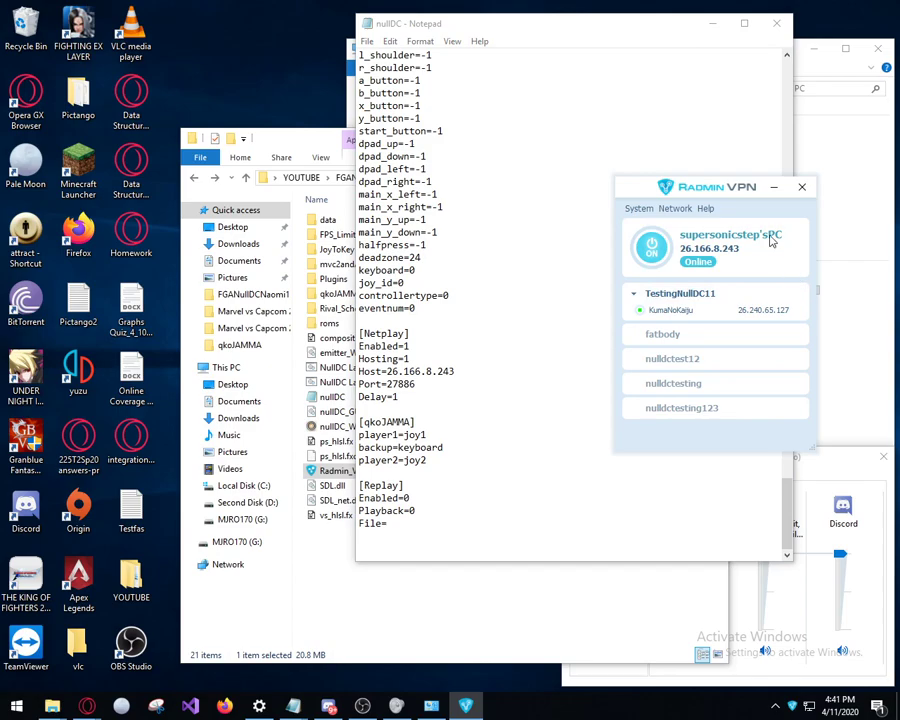
pyautogui.rightClick(736, 251)
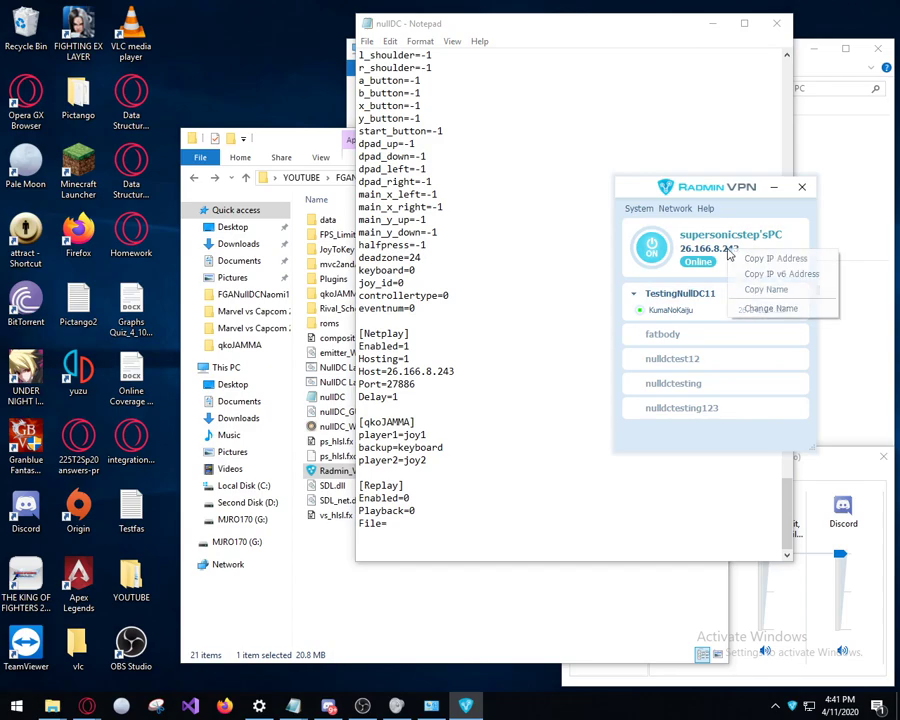
pyautogui.rightClick(699, 309)
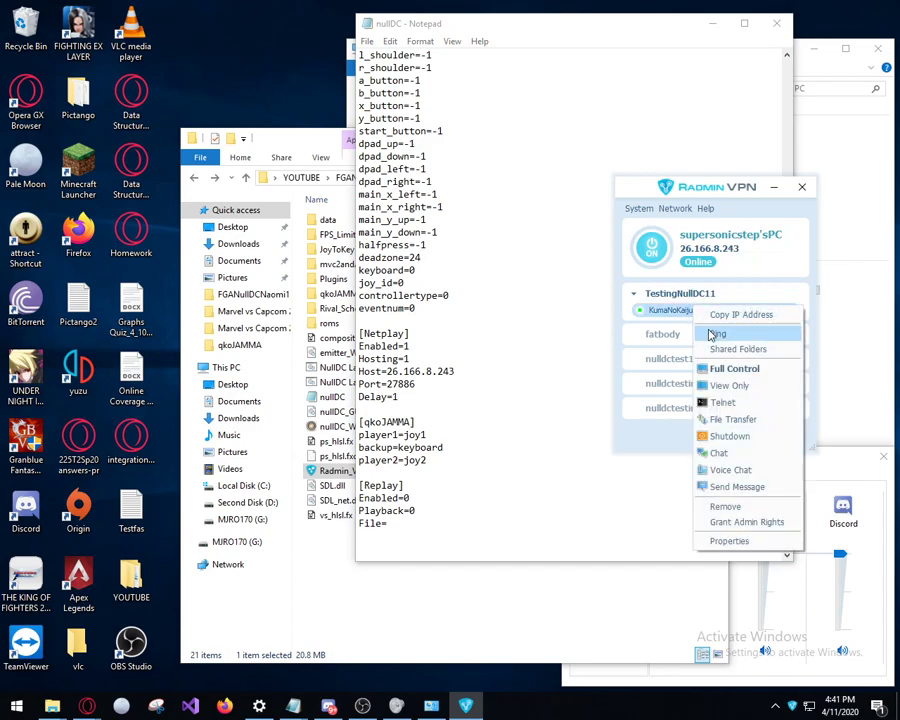
pyautogui.click(717, 333)
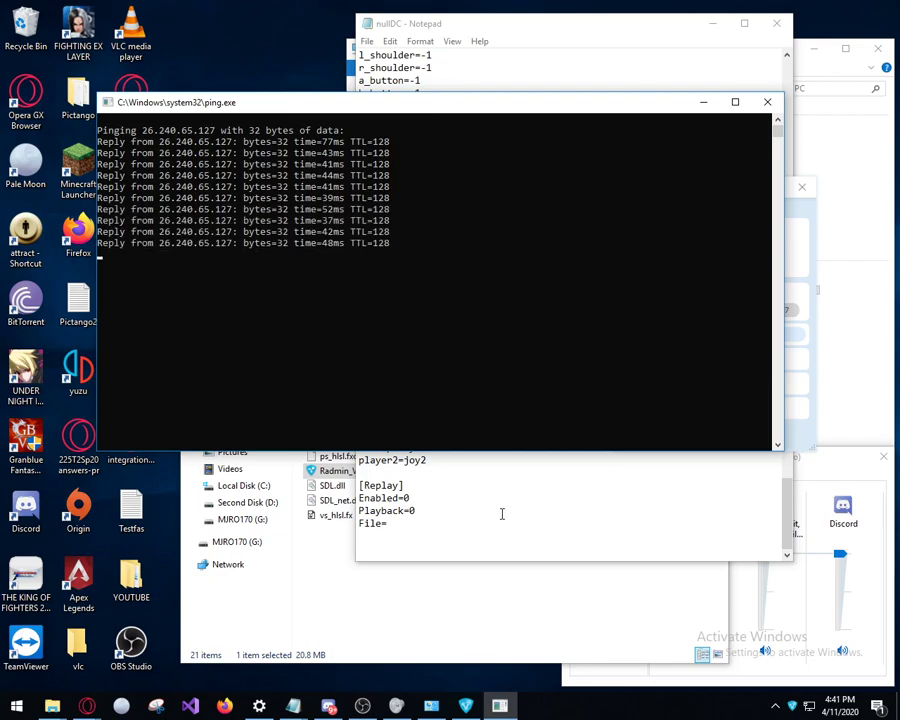
pyautogui.click(414, 512)
pyautogui.click(418, 392)
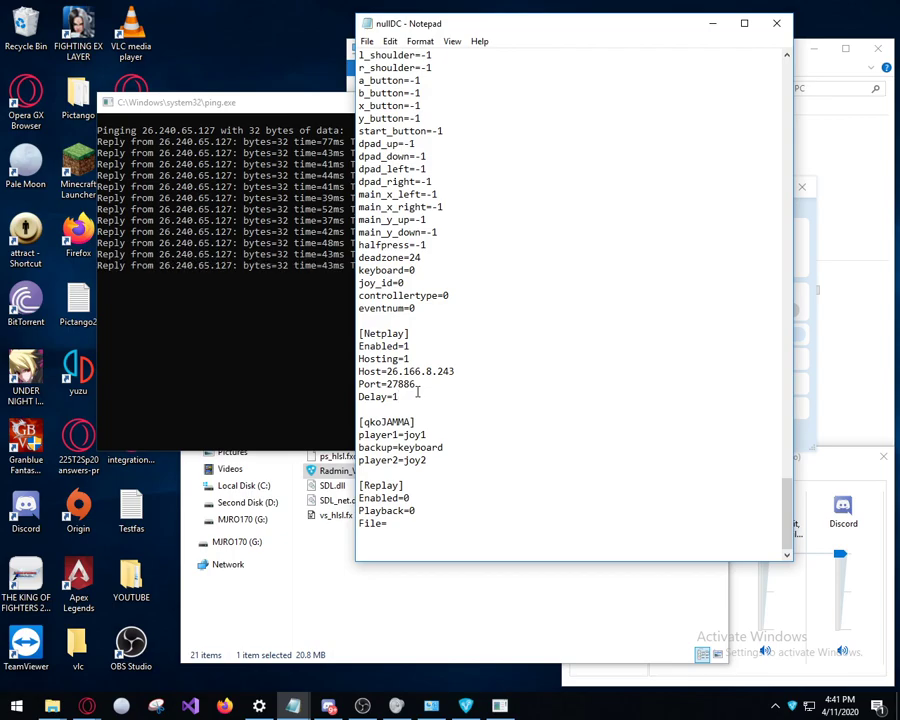
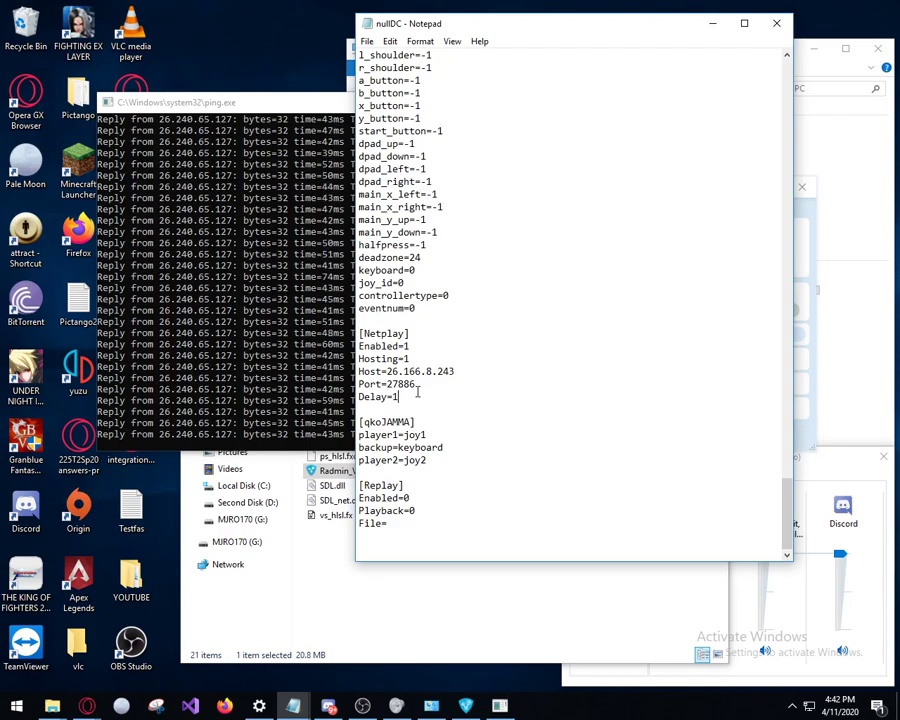
pyautogui.click(119, 202)
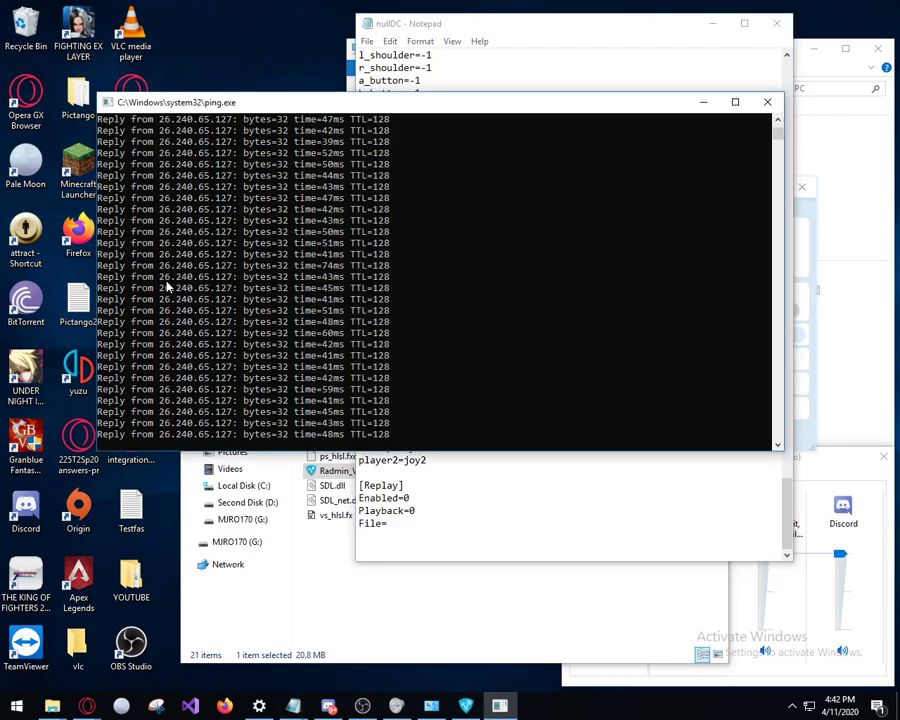
pyautogui.click(767, 101)
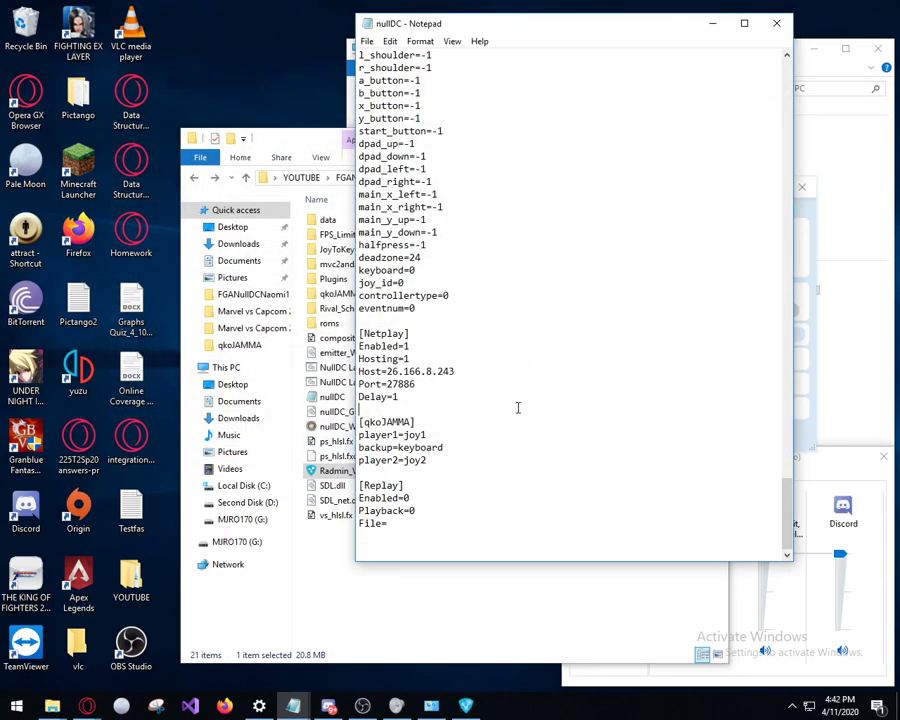
# - Set the Netplay Delay to 2, save the nullDC config file and minimize it
pyautogui.press('BackSpace')
pyautogui.write('2')
pyautogui.click(367, 41)
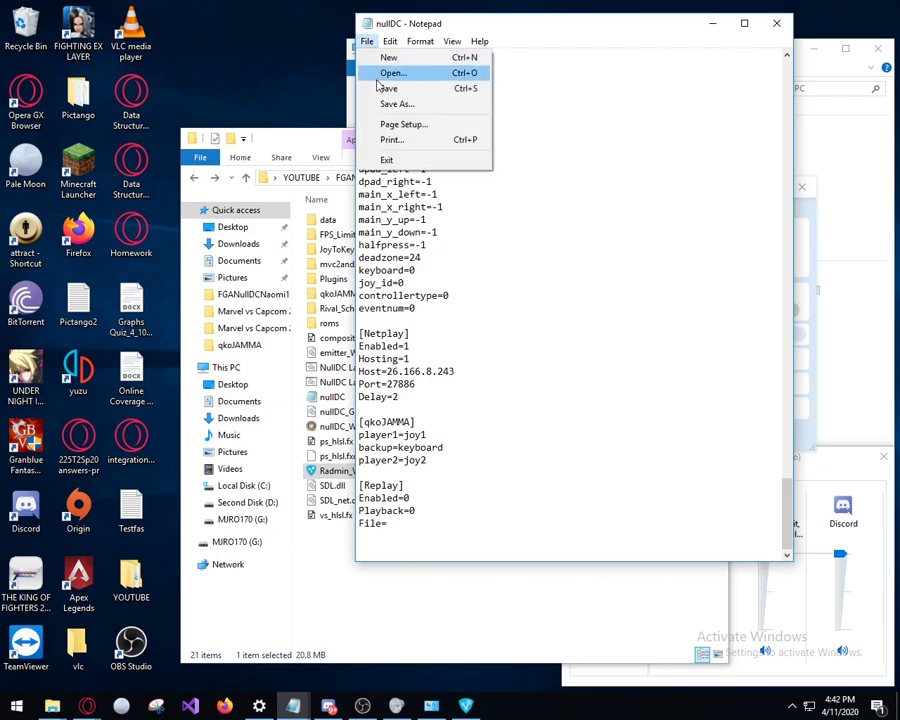
pyautogui.click(386, 90)
pyautogui.click(712, 22)
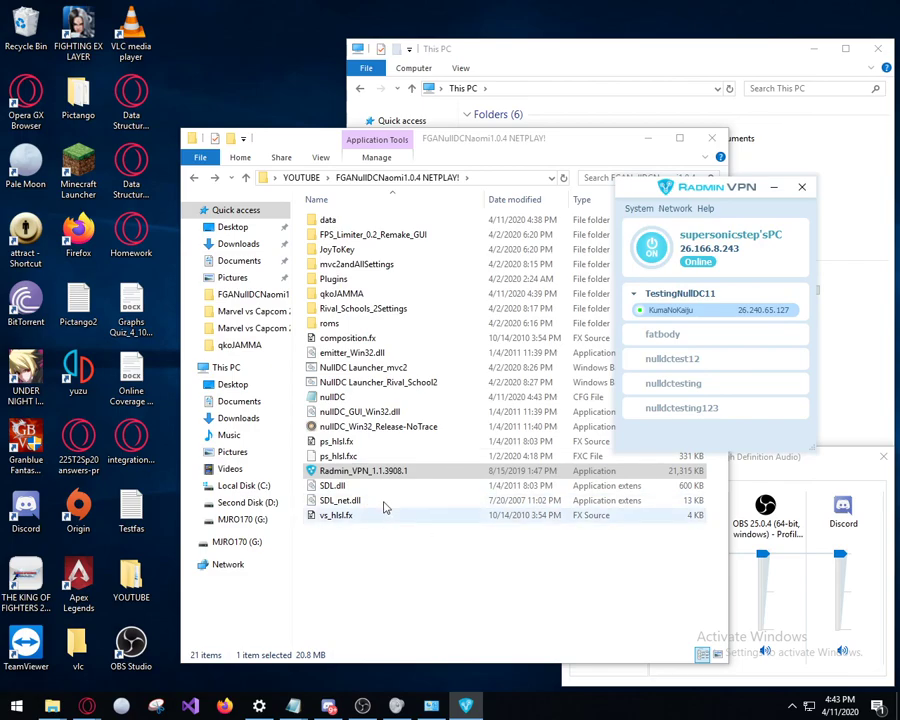
# - Reopen the nullDC config file and review its Netplay Enabled, Hosting and Host entries
pyautogui.doubleClick(355, 403)
pyautogui.scroll(-15, 462, 540)
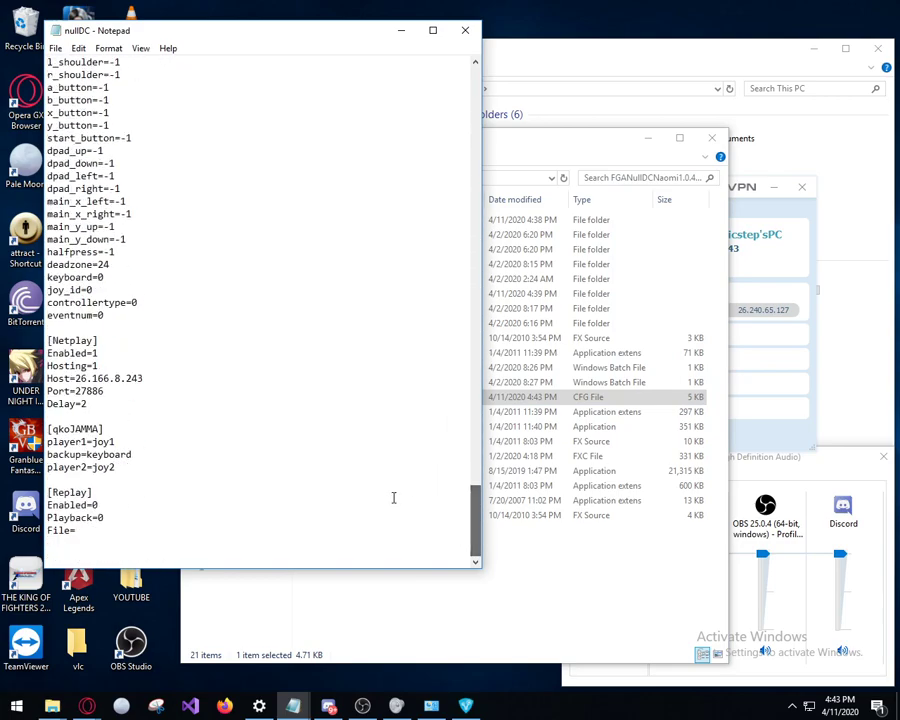
pyautogui.click(196, 379)
pyautogui.click(220, 353)
# - Open the NullDC Launcher_mvc2 batch file, load the saved nullDC profile with the 60 FPS limit, and run nullDC with those settings
pyautogui.click(494, 471)
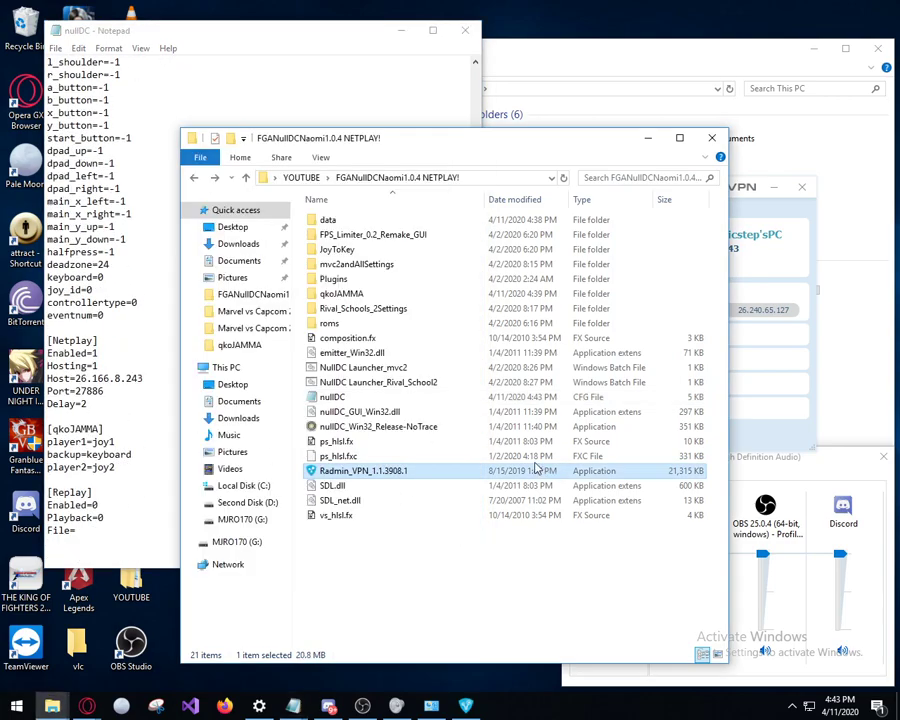
pyautogui.doubleClick(385, 368)
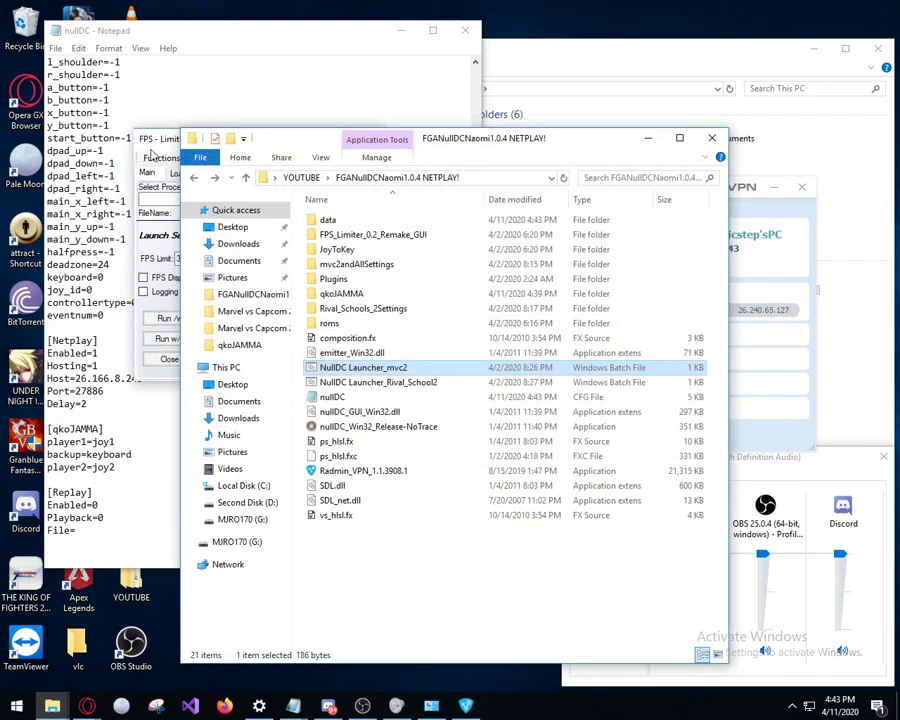
pyautogui.click(189, 174)
pyautogui.click(232, 218)
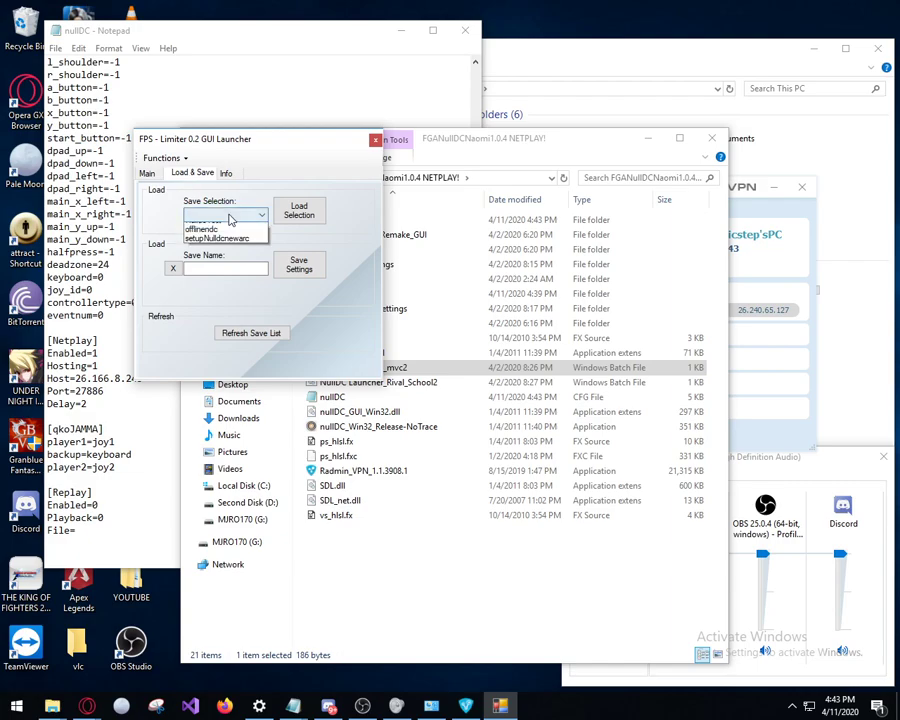
pyautogui.click(210, 243)
pyautogui.click(298, 212)
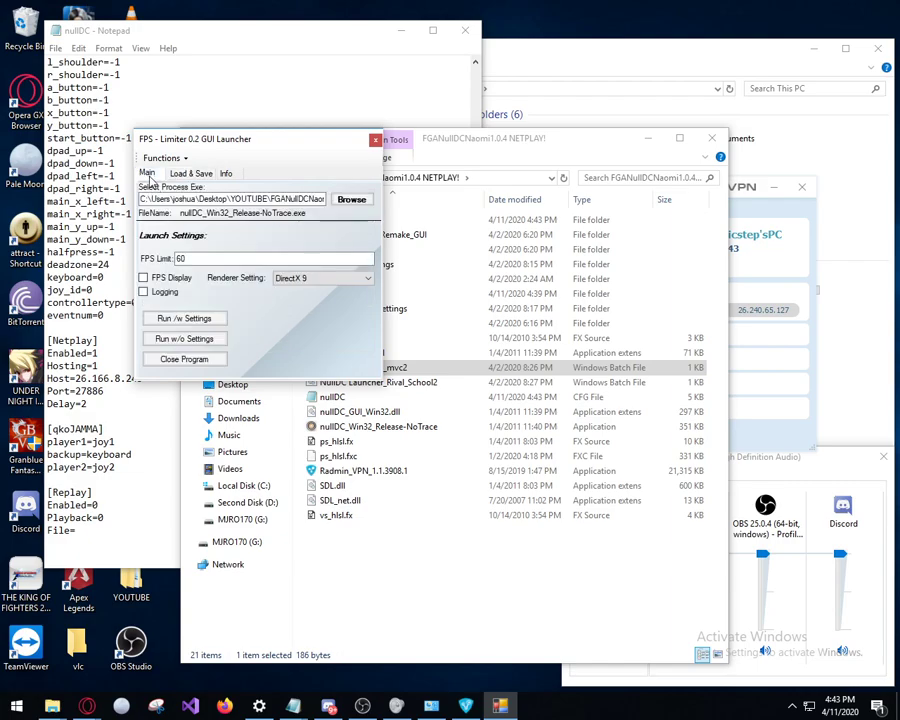
pyautogui.click(184, 318)
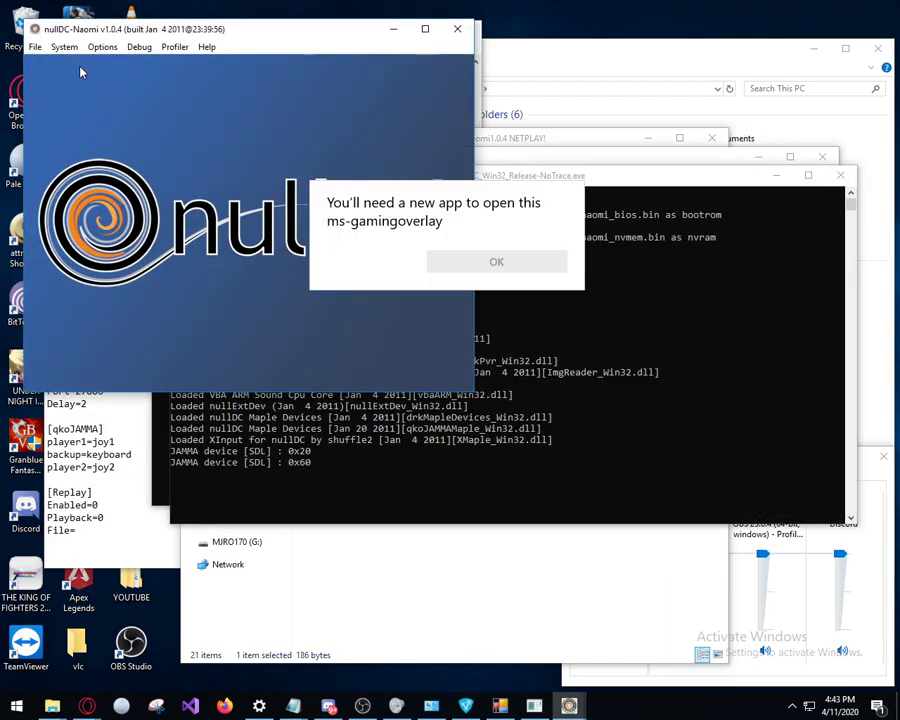
# - Boot Marvel Vs Capcom 2.lst in nullDC to host, allowing it through the firewall on private and public networks
pyautogui.click(38, 51)
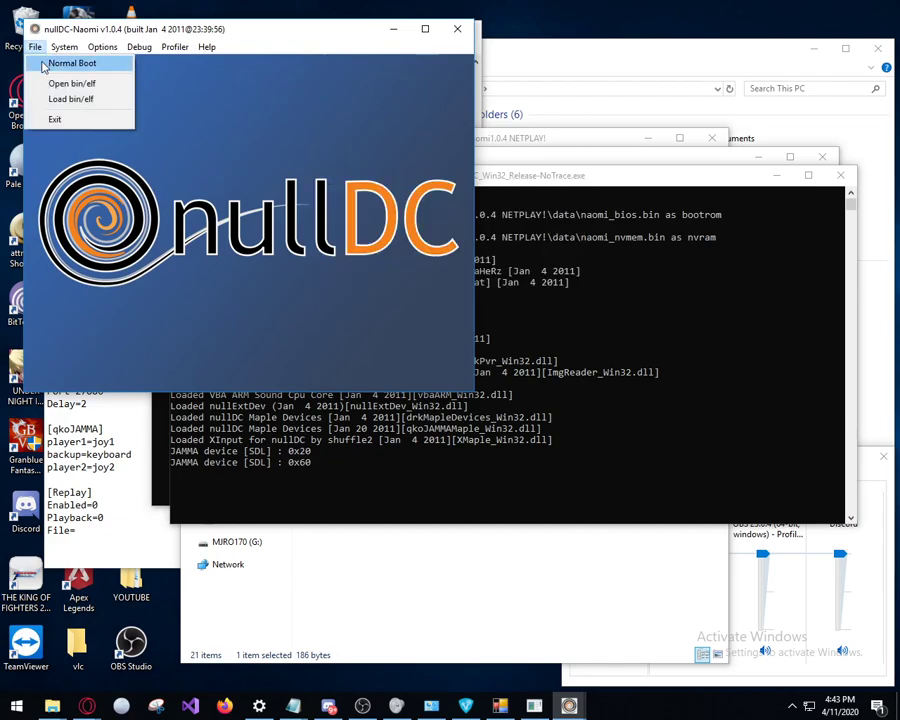
pyautogui.click(44, 63)
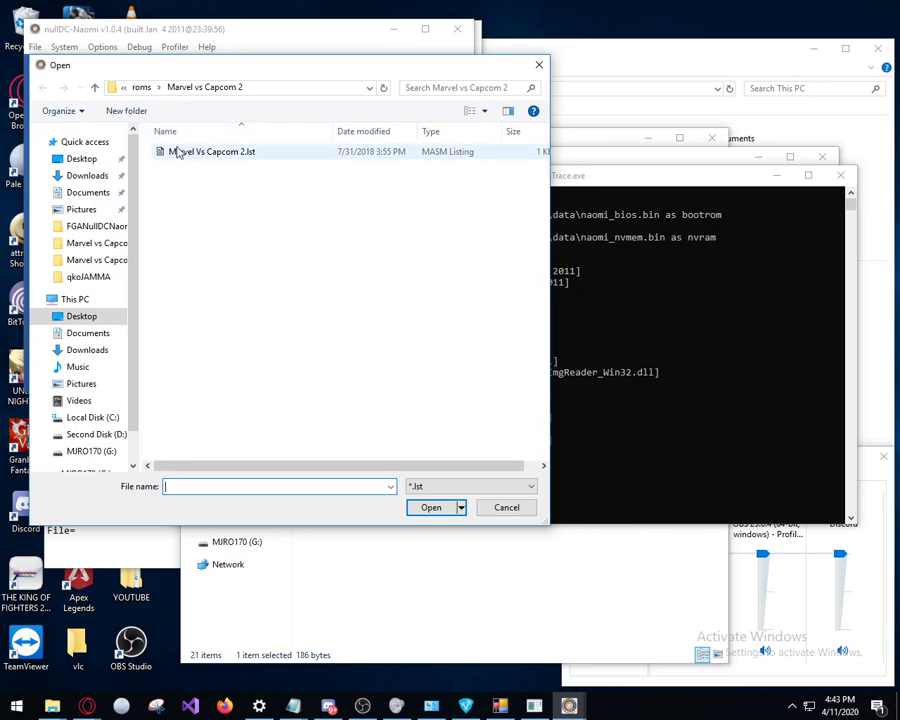
pyautogui.doubleClick(178, 151)
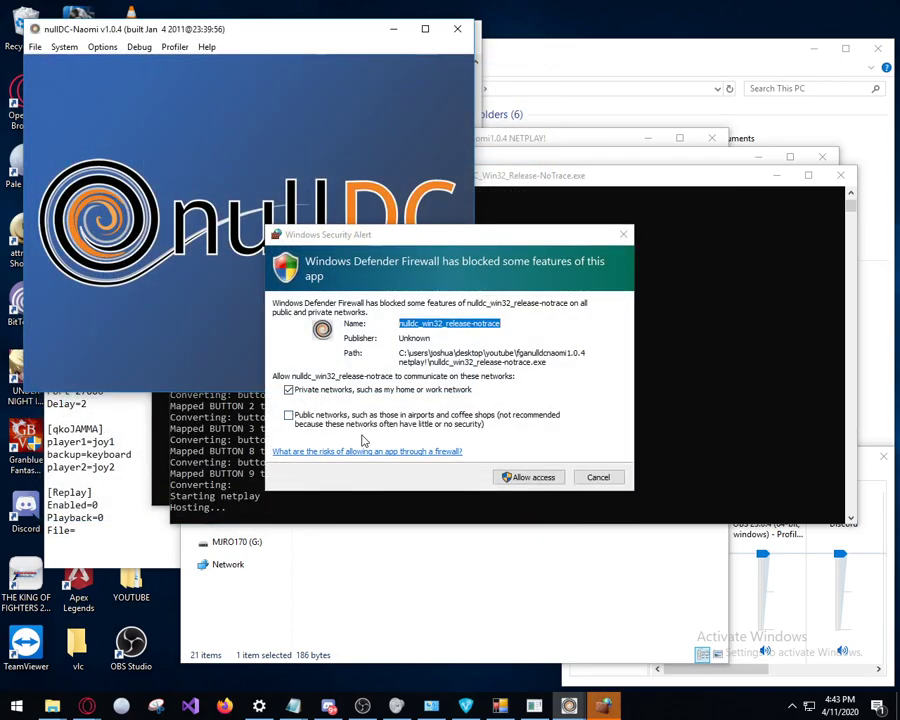
pyautogui.click(360, 437)
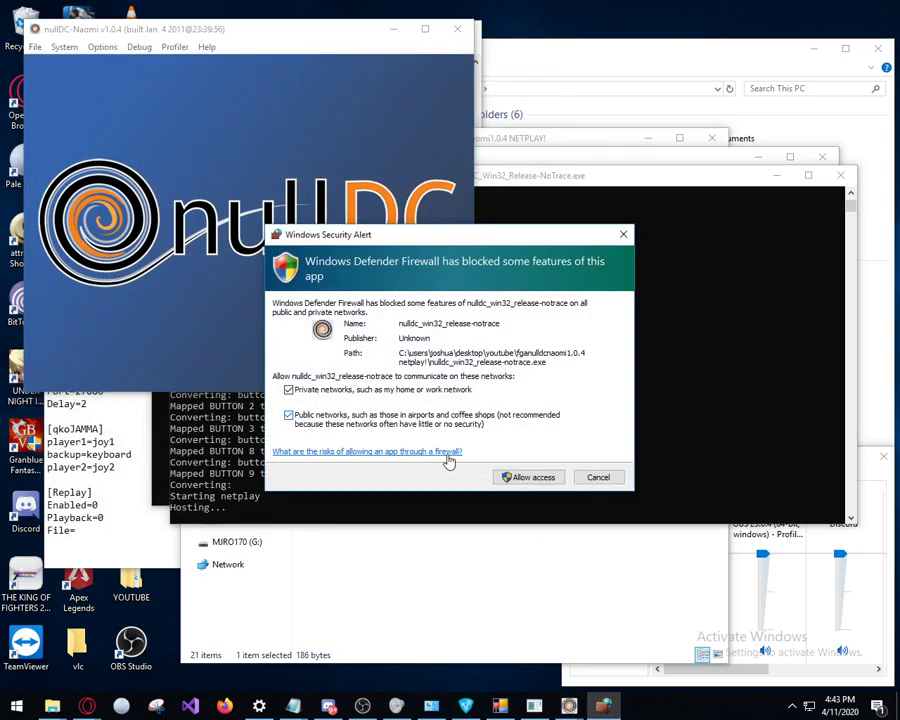
pyautogui.click(537, 478)
pyautogui.click(534, 476)
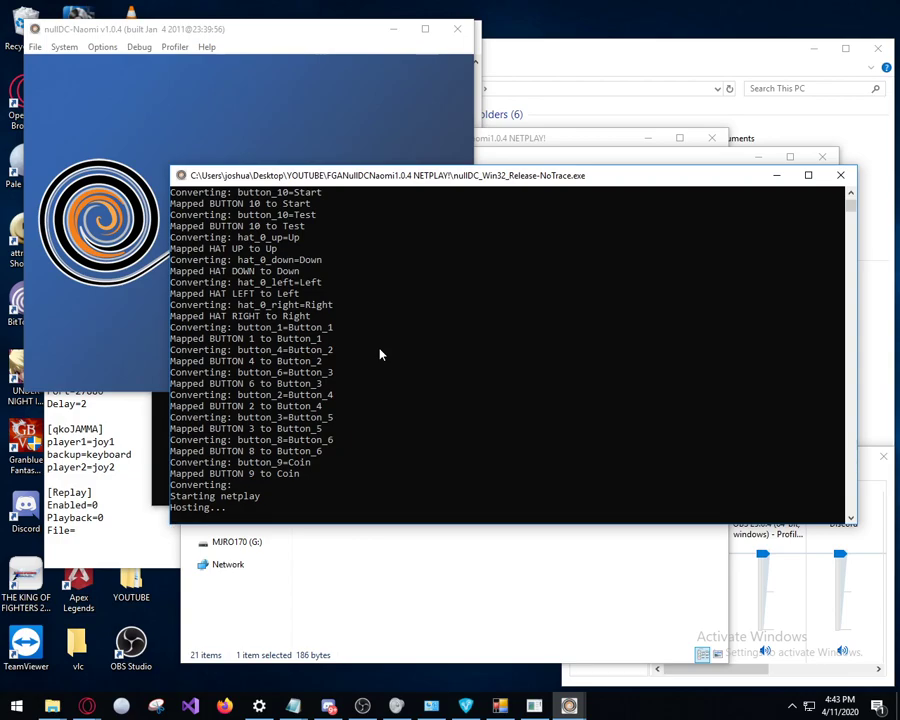
pyautogui.click(260, 134)
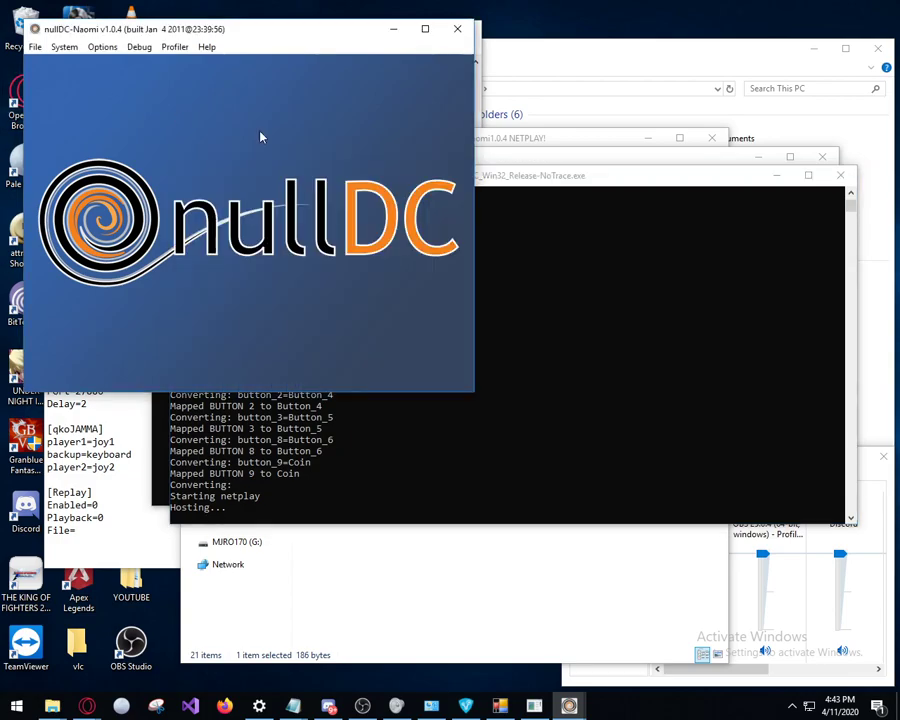
pyautogui.click(518, 433)
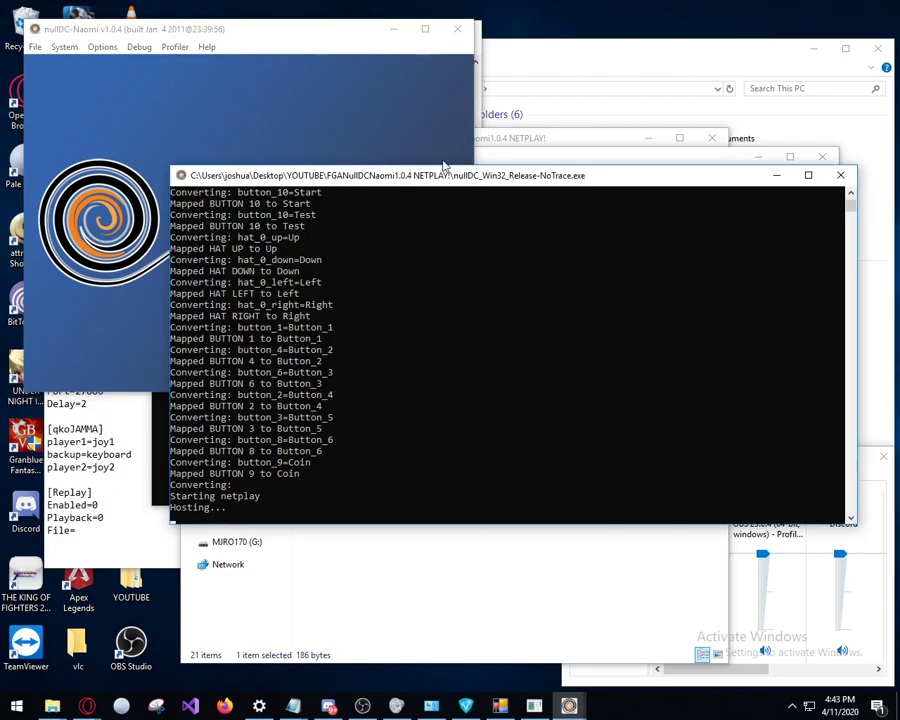
# - Set Hosting to 0 in the Netplay section of the nullDC config file
pyautogui.click(120, 428)
pyautogui.click(135, 385)
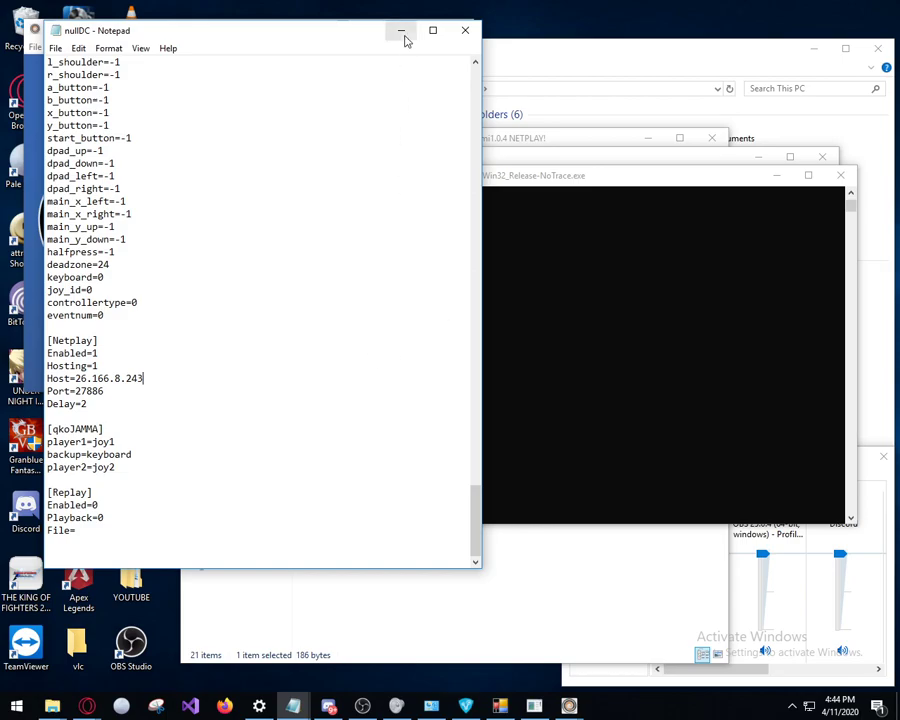
pyautogui.click(97, 366)
pyautogui.press('BackSpace')
pyautogui.write('0')
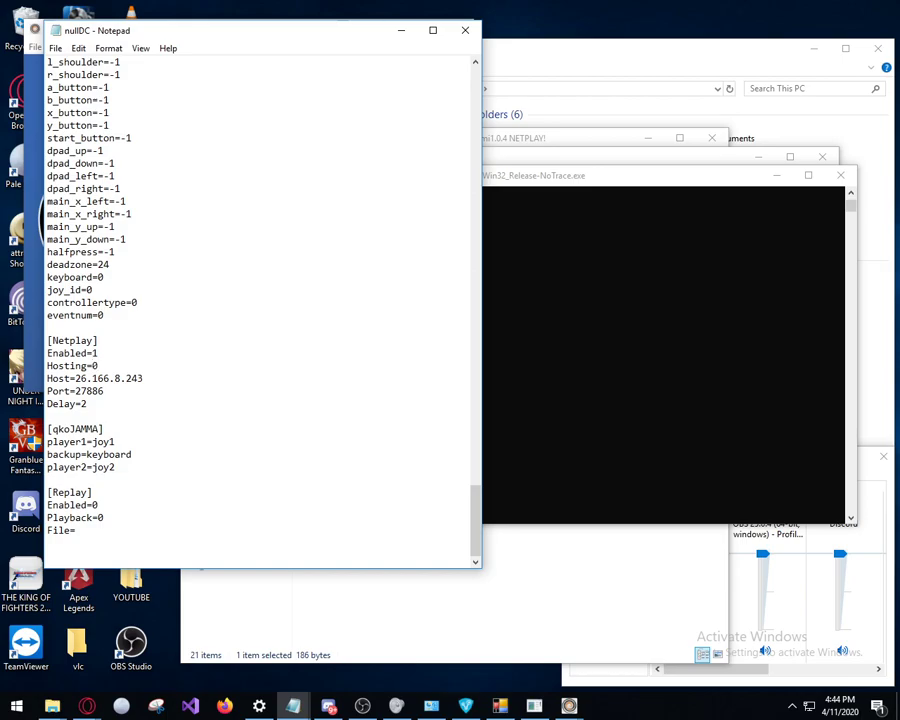
# - Copy the online peer's IP address from Radmin VPN and paste it as the Netplay Host value, 26.240.65.127
pyautogui.click(569, 705)
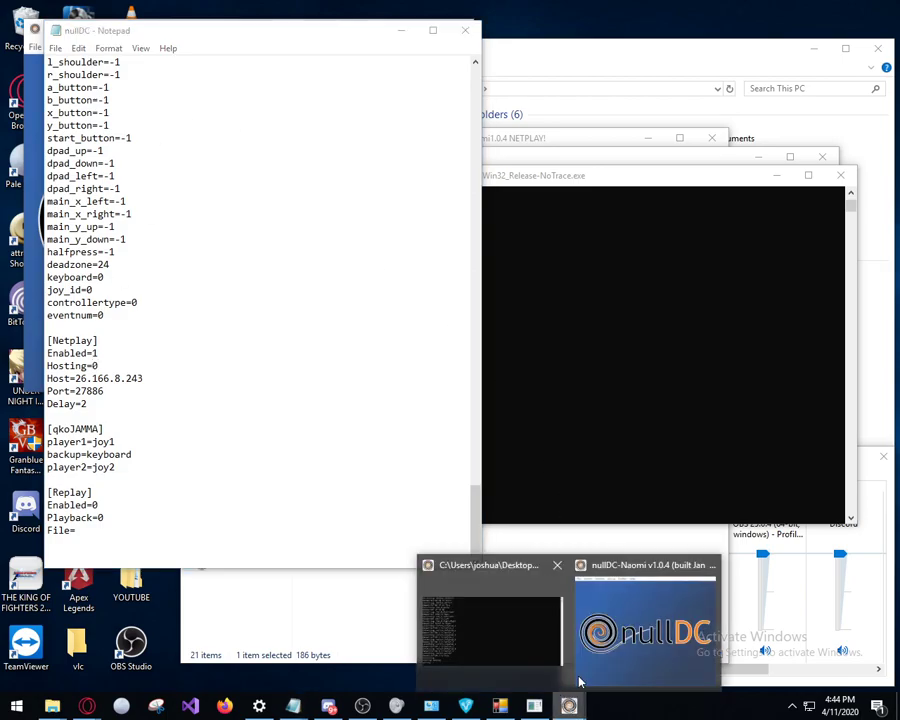
pyautogui.click(466, 705)
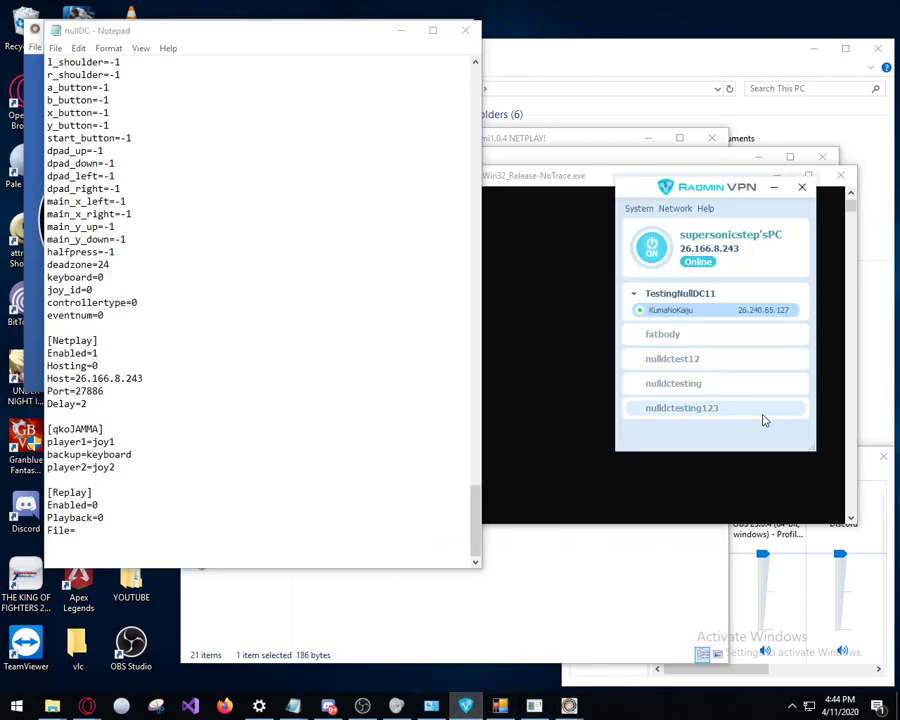
pyautogui.rightClick(704, 310)
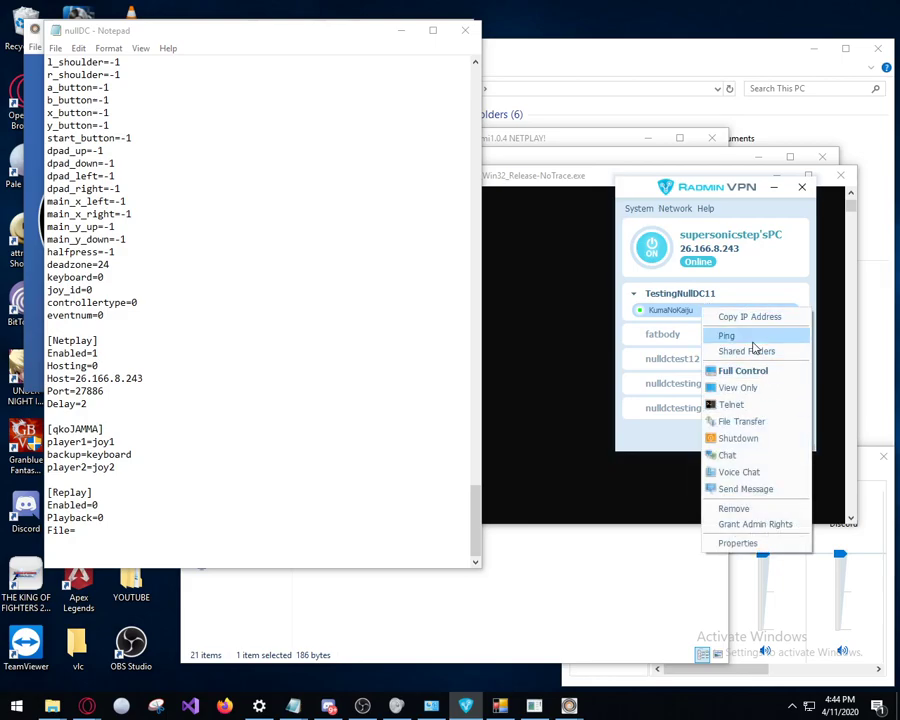
pyautogui.click(750, 317)
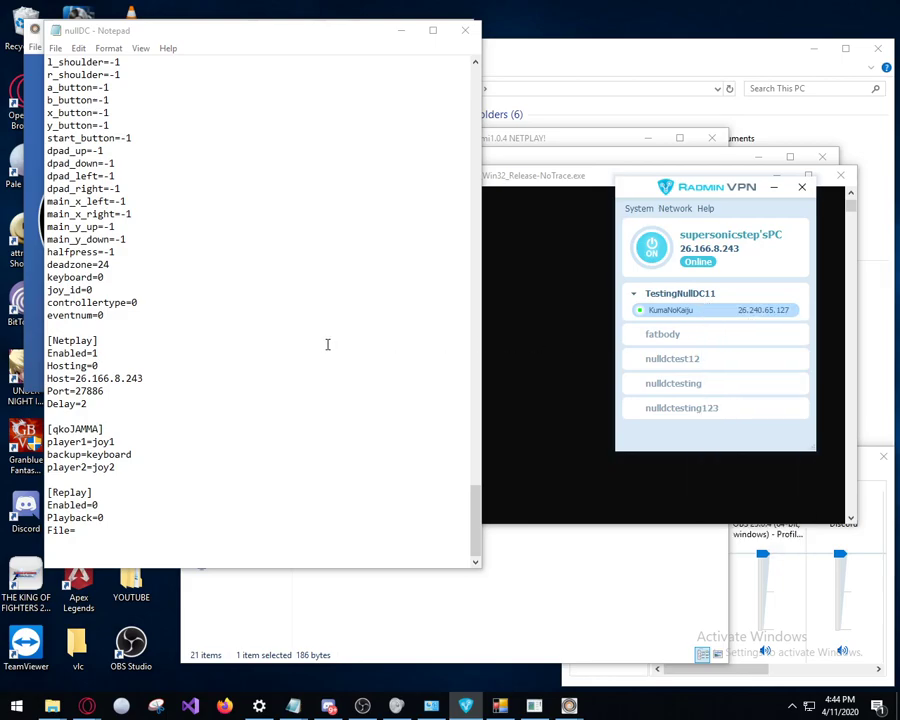
pyautogui.moveTo(148, 379); pyautogui.dragTo(75, 378)
pyautogui.rightClick(94, 380)
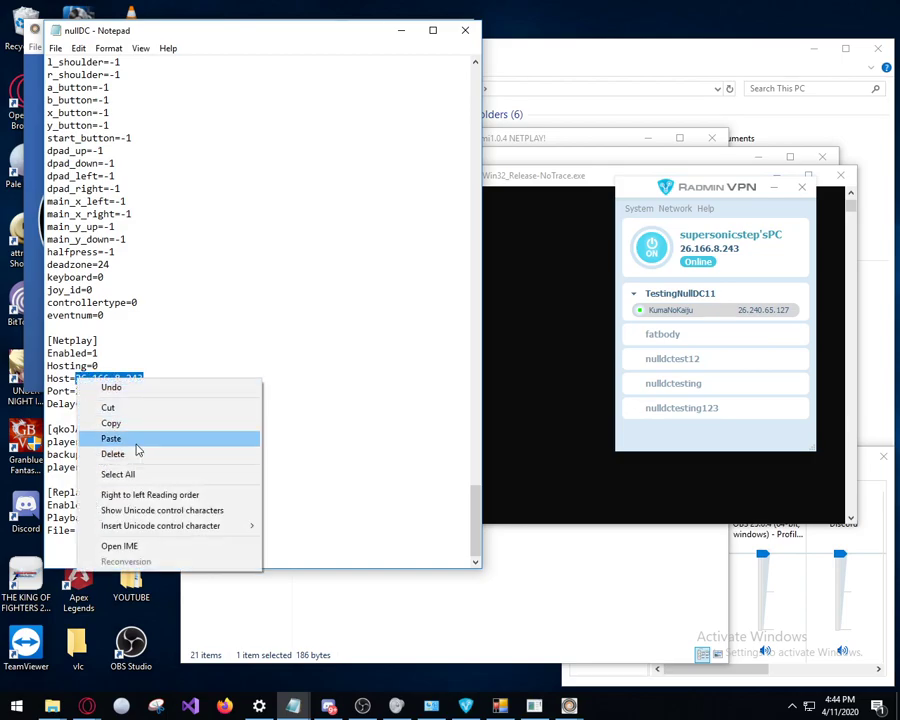
pyautogui.click(137, 438)
pyautogui.click(120, 362)
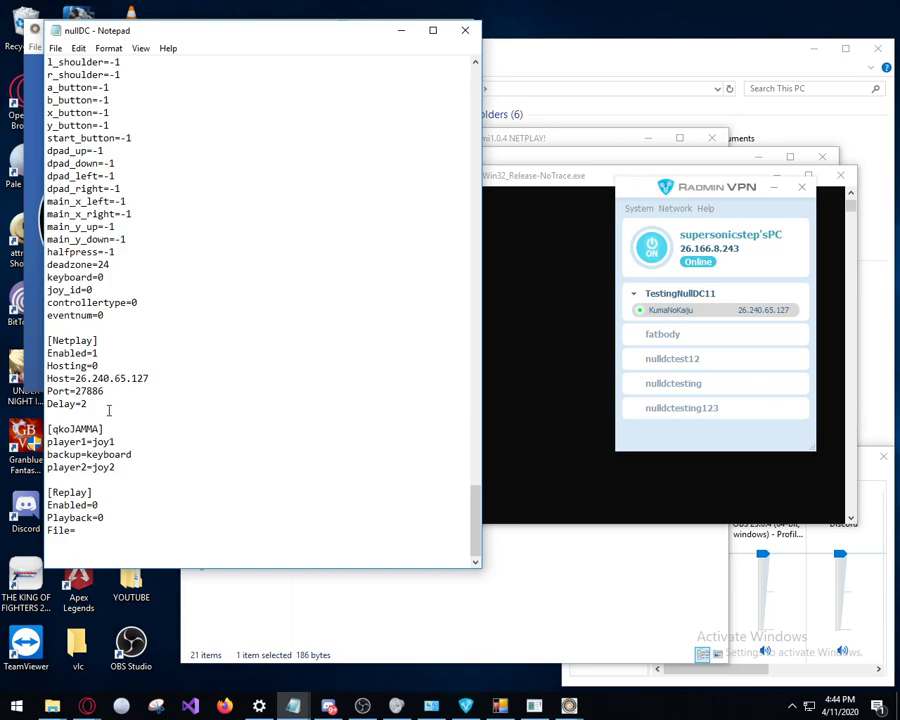
# - Keep the Netplay Delay at 2, save the nullDC config file and minimize it
pyautogui.click(106, 404)
pyautogui.click(55, 48)
pyautogui.click(74, 94)
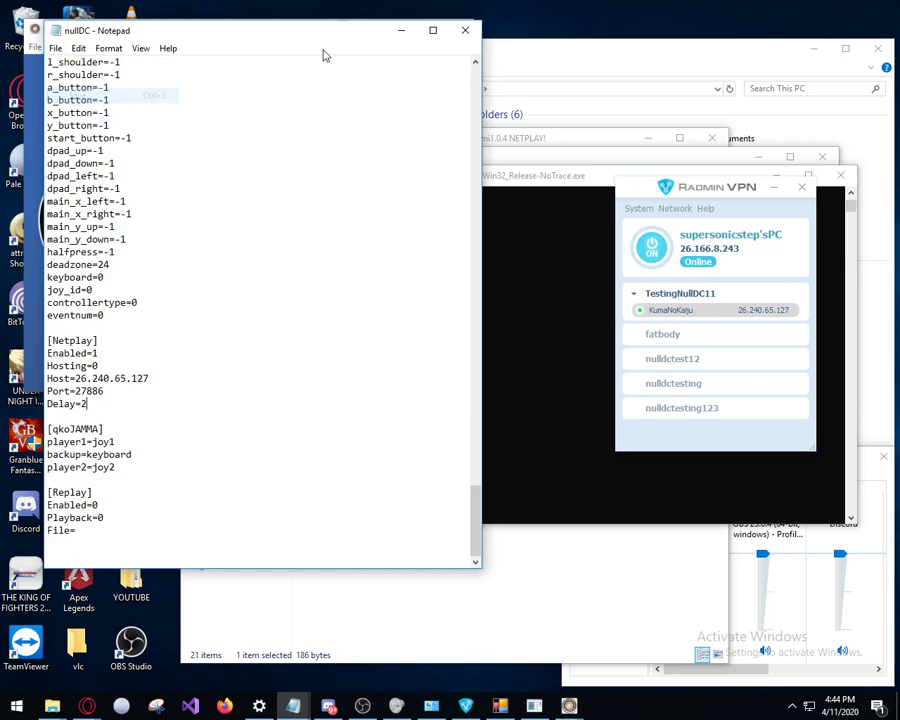
pyautogui.click(400, 31)
# - Close the running nullDC session together with the FPS Limiter launcher and its console window
pyautogui.click(458, 28)
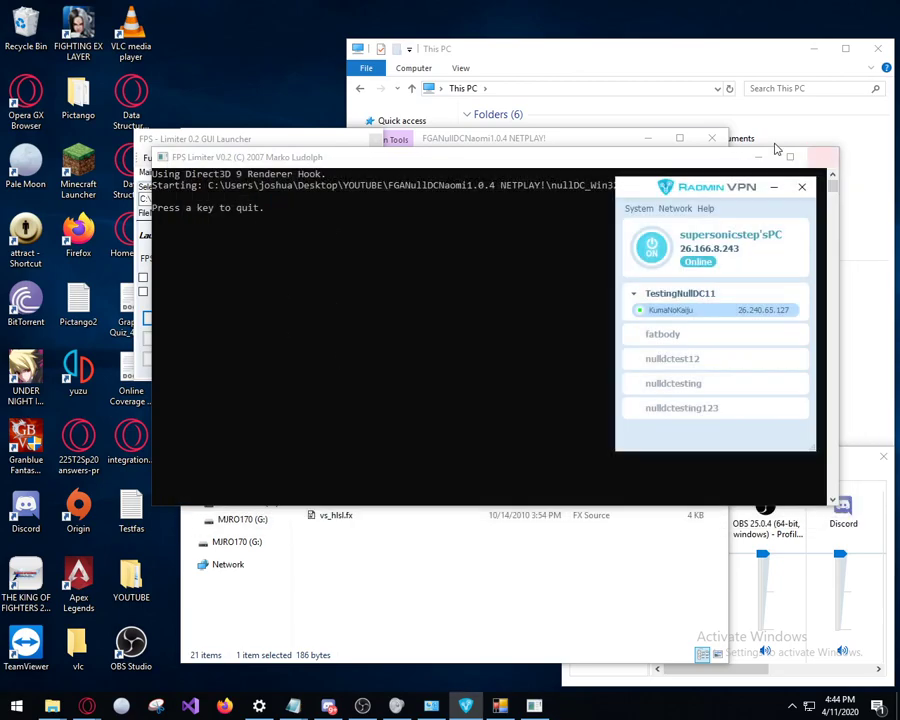
pyautogui.click(178, 140)
pyautogui.click(375, 140)
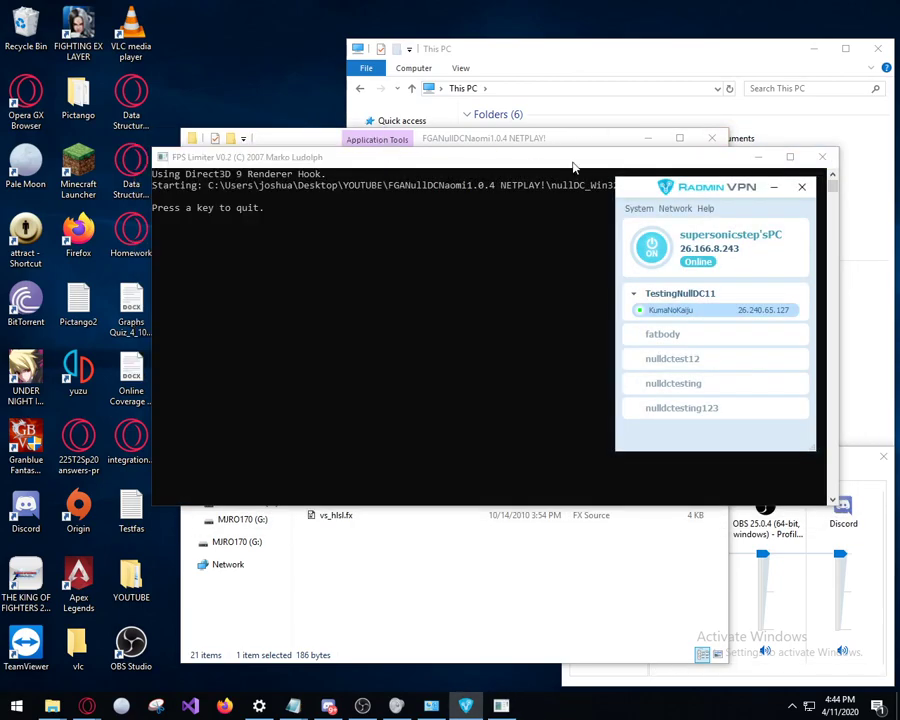
pyautogui.click(570, 139)
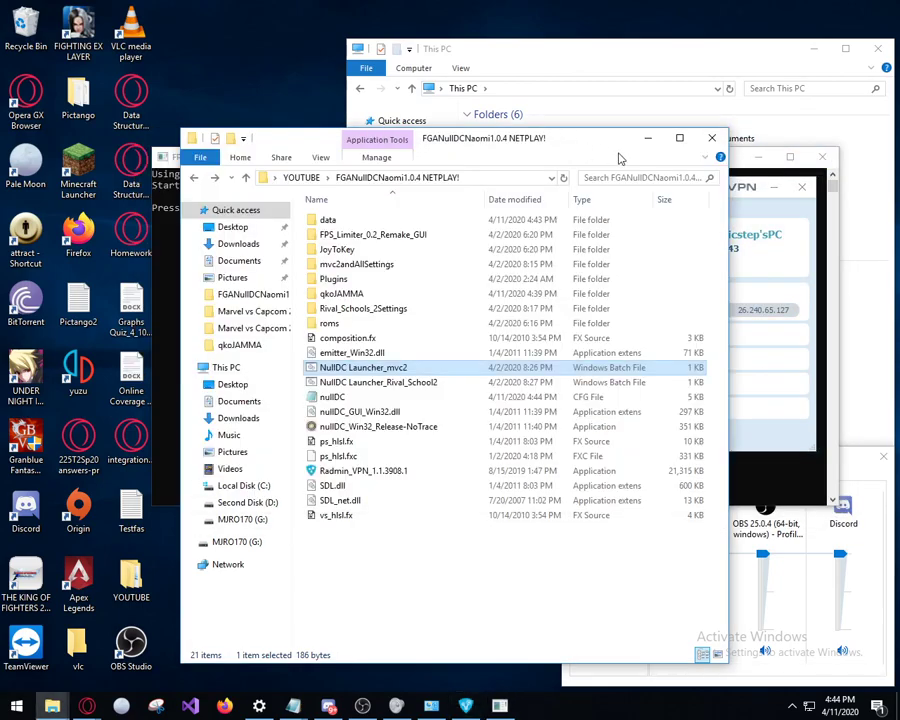
pyautogui.click(172, 265)
pyautogui.click(824, 162)
pyautogui.click(643, 46)
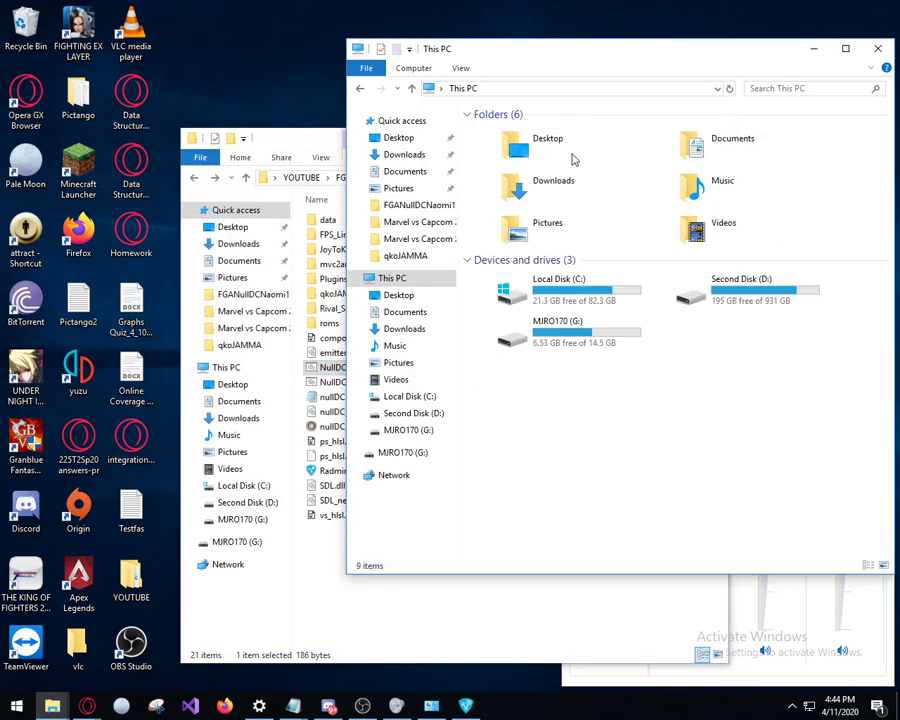
# - Relaunch NullDC Launcher_mvc2 from the netplay folder, reload the saved 60 FPS profile, and start nullDC with its settings
pyautogui.click(308, 563)
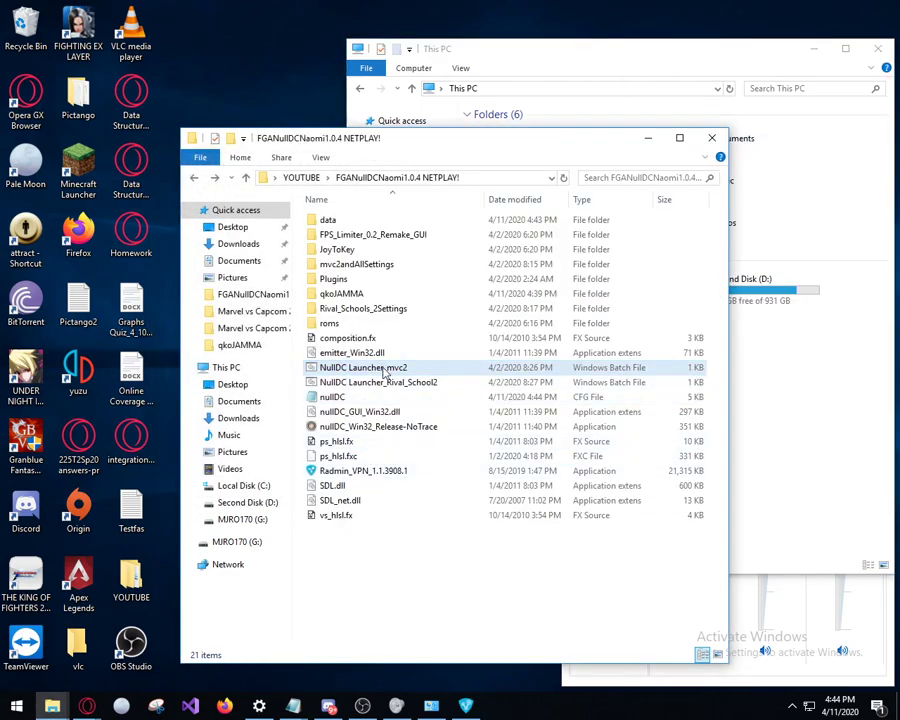
pyautogui.doubleClick(384, 368)
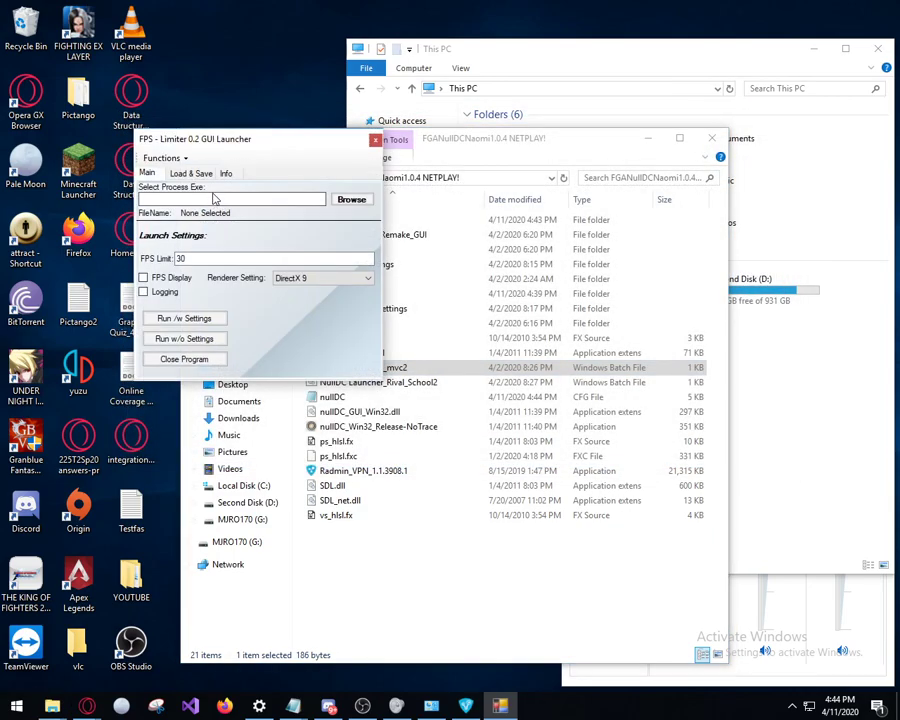
pyautogui.click(208, 174)
pyautogui.click(222, 215)
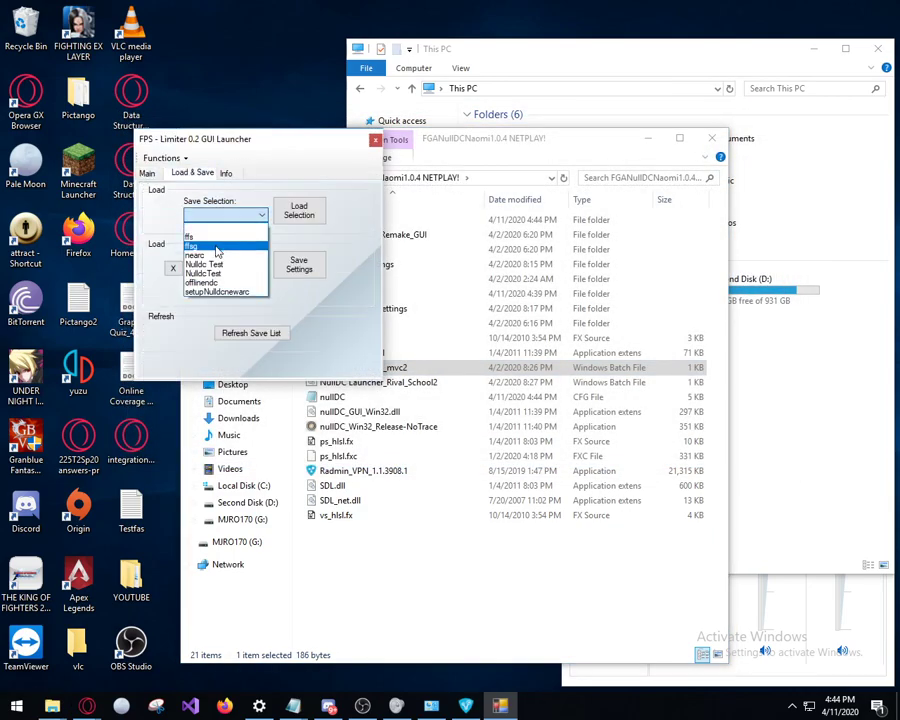
pyautogui.click(205, 240)
pyautogui.click(318, 229)
pyautogui.click(148, 174)
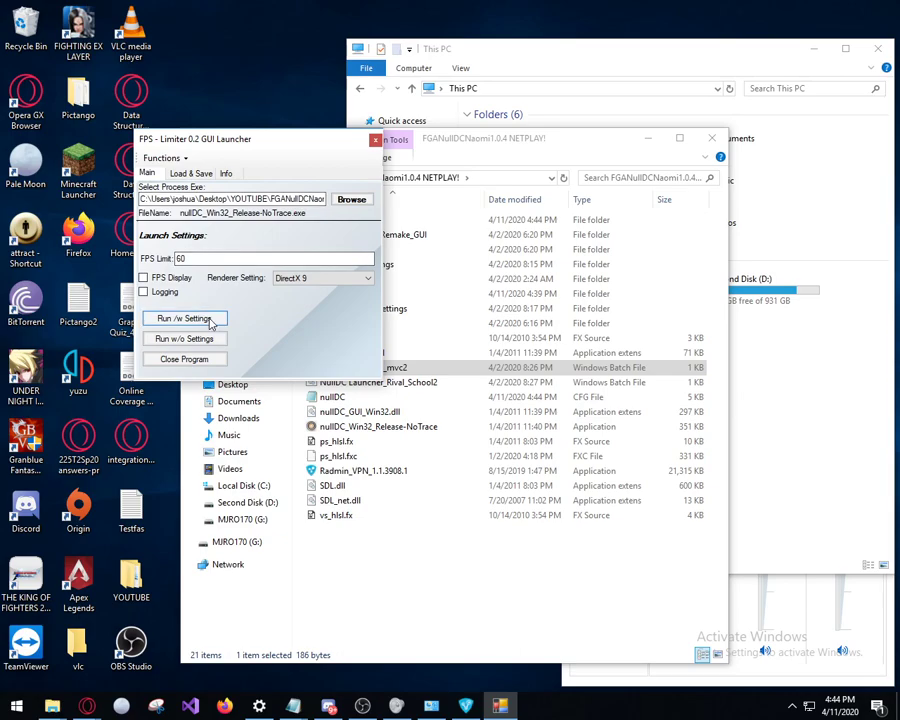
pyautogui.click(210, 316)
# - Boot Marvel Vs Capcom 2.lst to join the peer's netplay session and look through the console's startup log
pyautogui.click(35, 47)
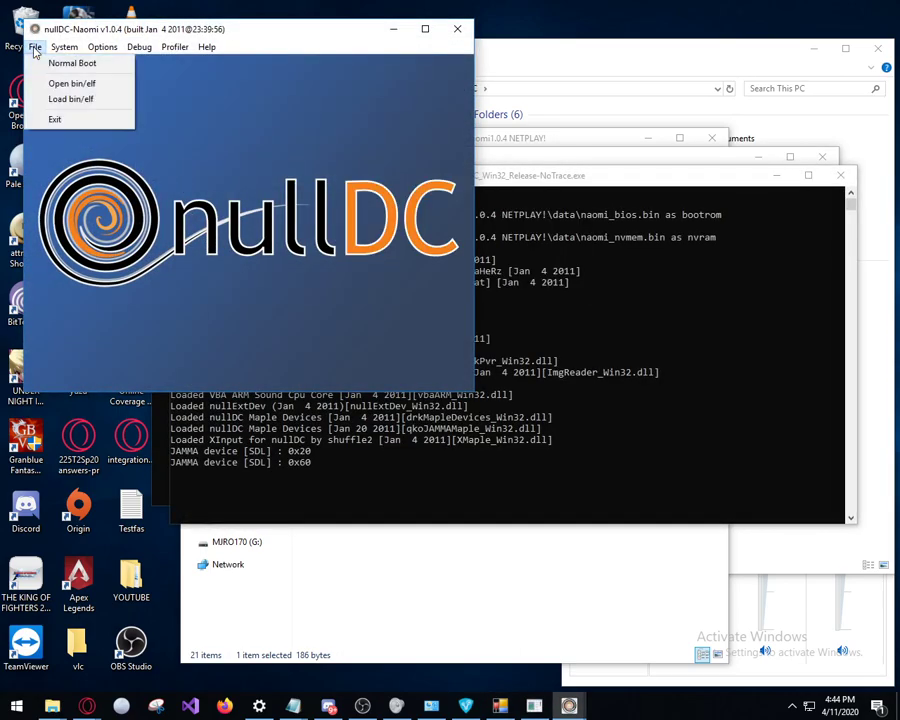
pyautogui.click(57, 70)
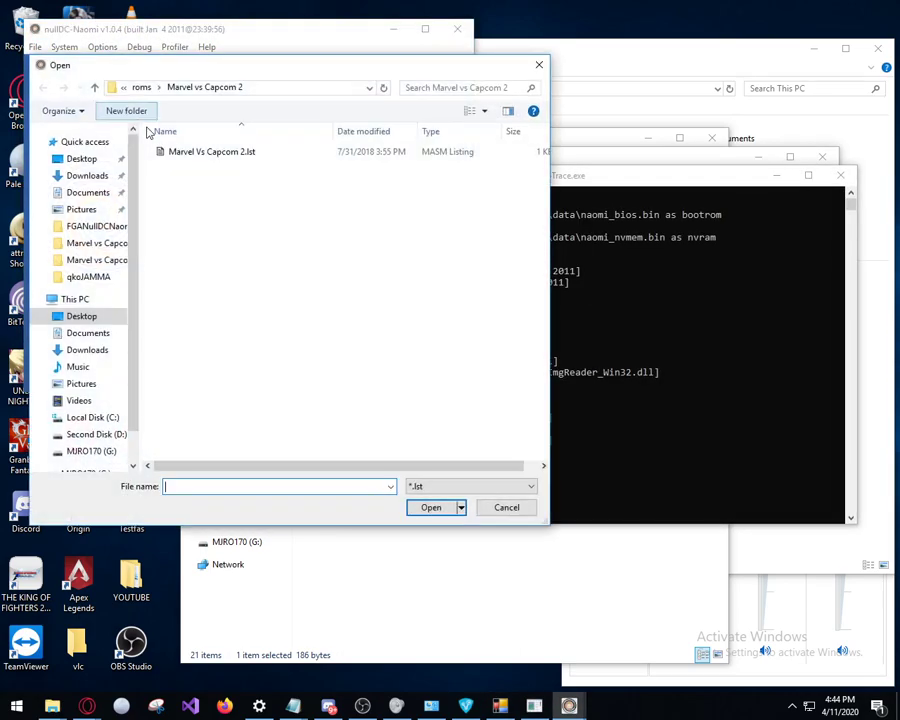
pyautogui.doubleClick(233, 153)
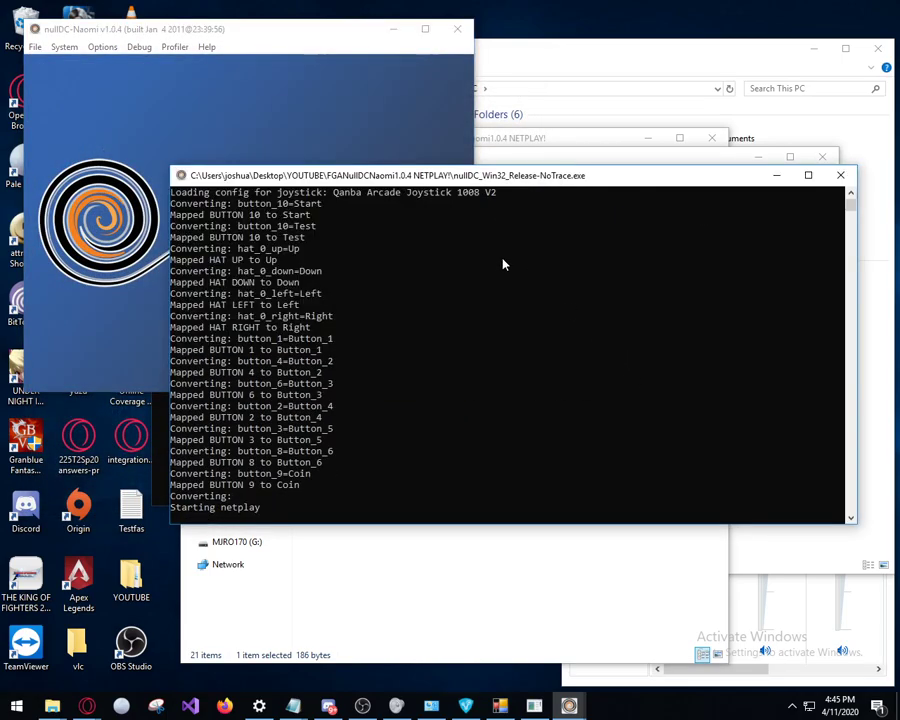
pyautogui.scroll(-3, 522, 297)
pyautogui.scroll(5, 535, 359)
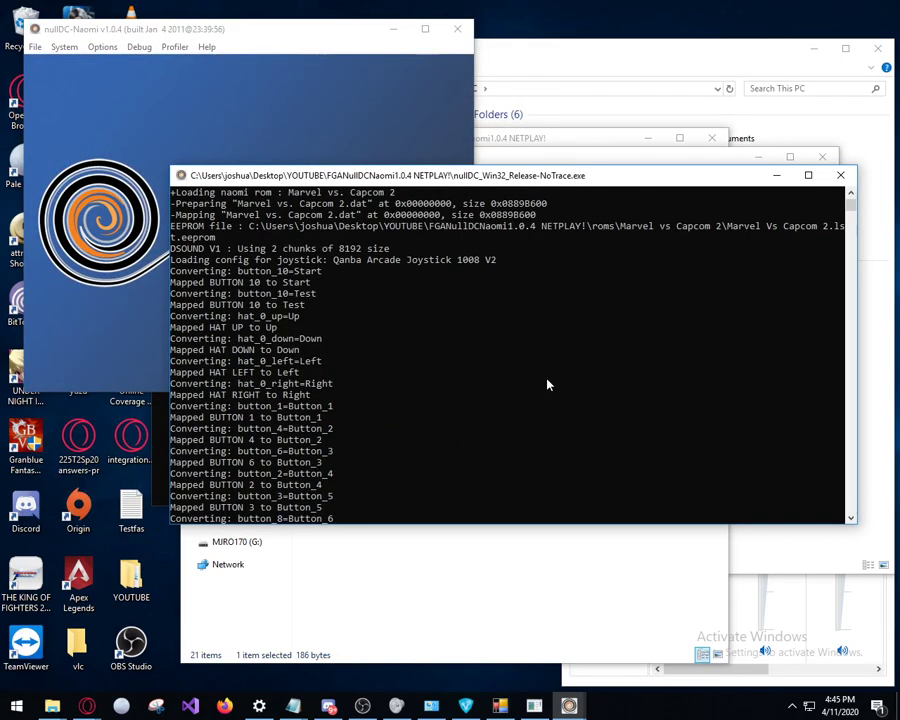
pyautogui.scroll(4, 498, 396)
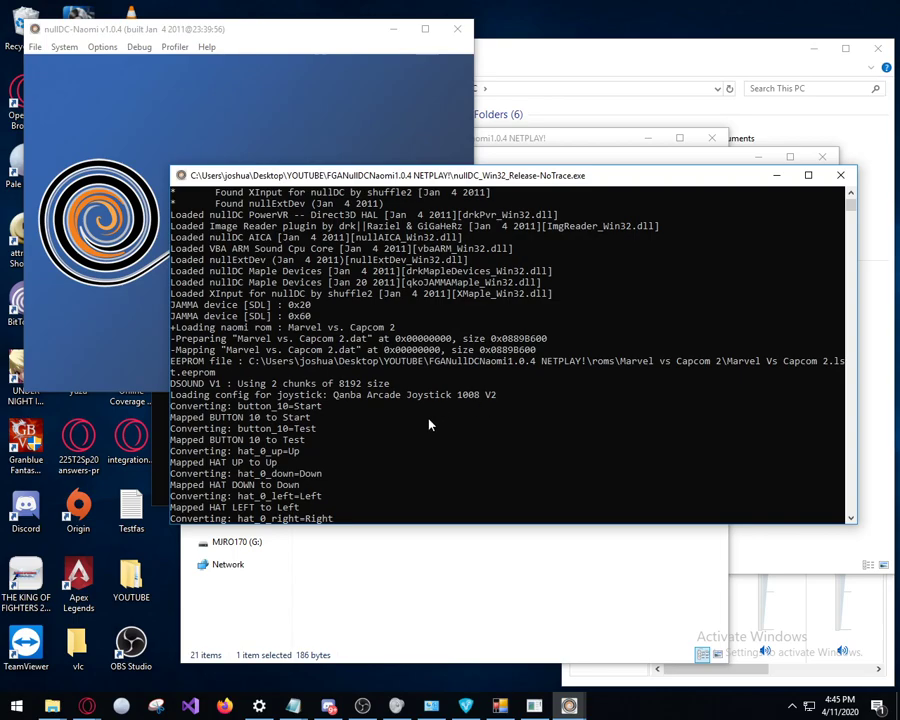
pyautogui.scroll(-4, 370, 380)
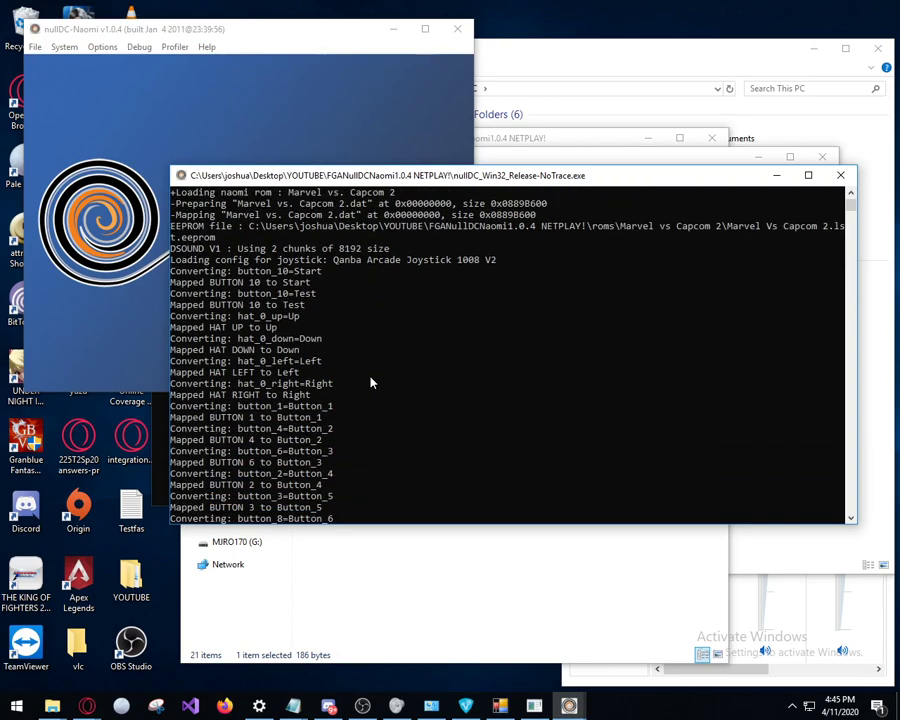
# - Look through the controller mapping log, and close the nullDC console and the FPS Limiter console
pyautogui.scroll(-6, 370, 380)
pyautogui.scroll(5, 378, 374)
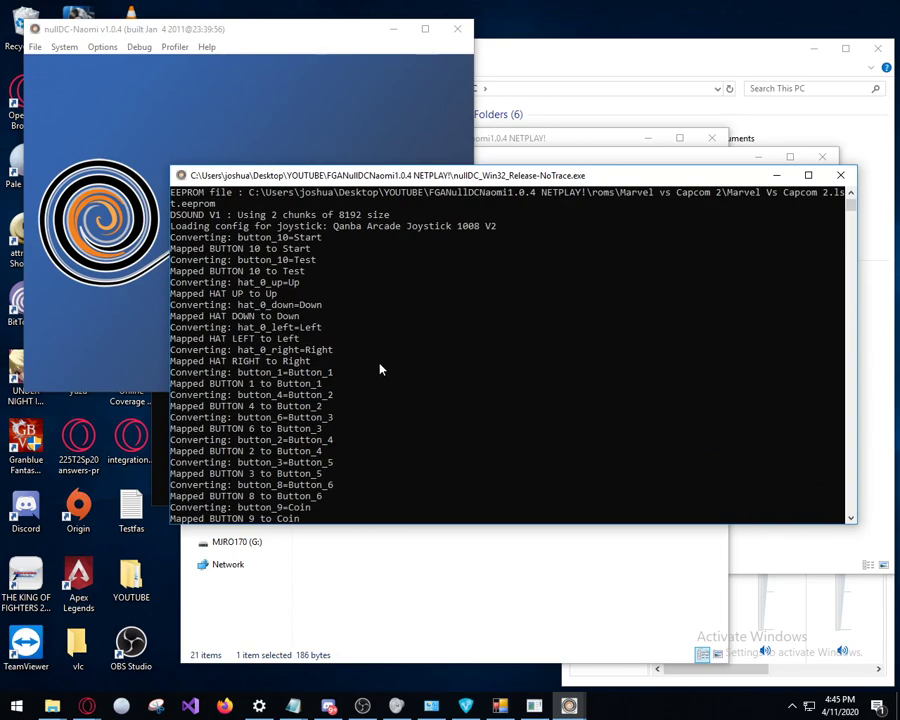
pyautogui.click(848, 180)
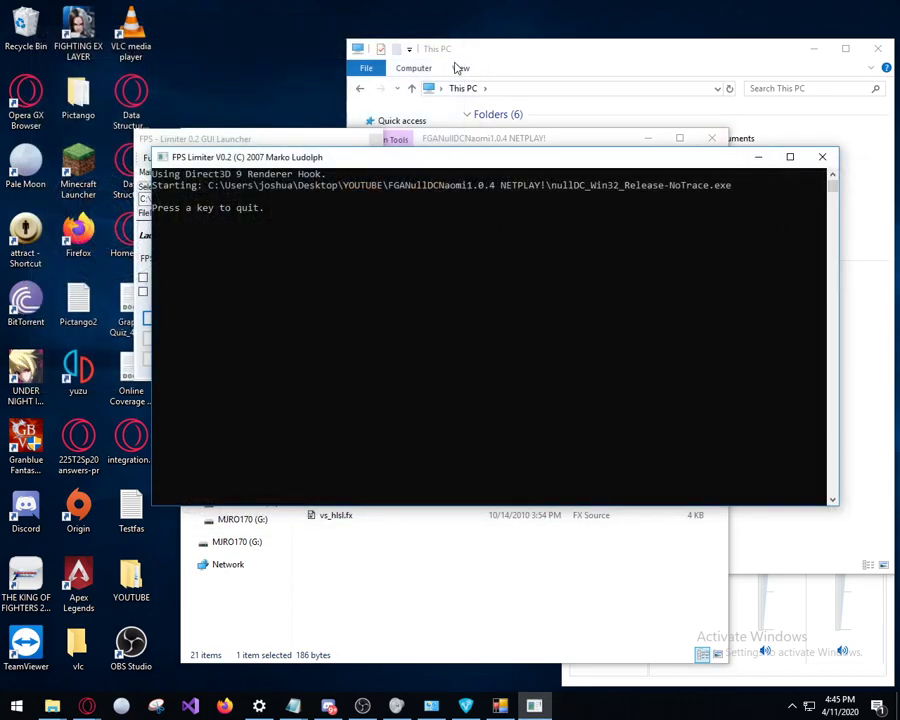
pyautogui.click(818, 158)
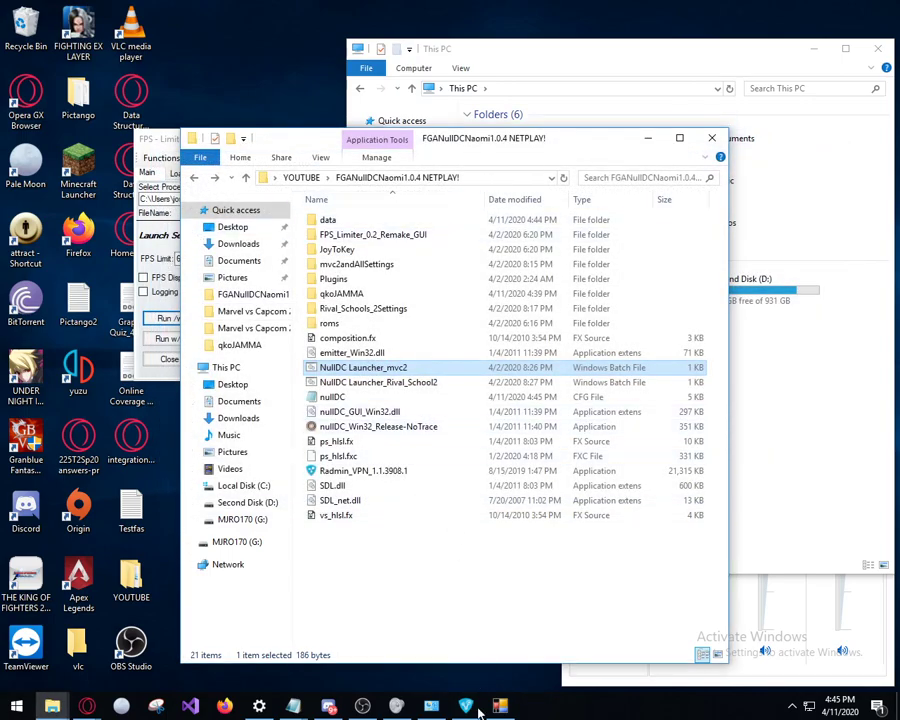
# - Open the nullDC config file from the netplay folder and set player1 to keyboard in the [qkoJAMMA] section
pyautogui.doubleClick(371, 400)
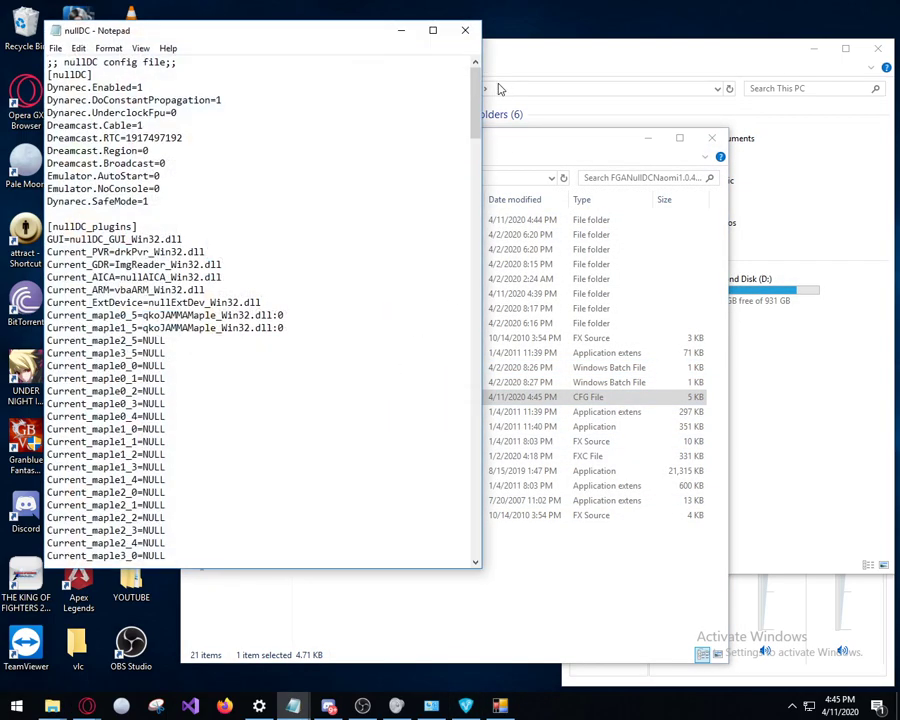
pyautogui.moveTo(478, 104); pyautogui.dragTo(480, 485)
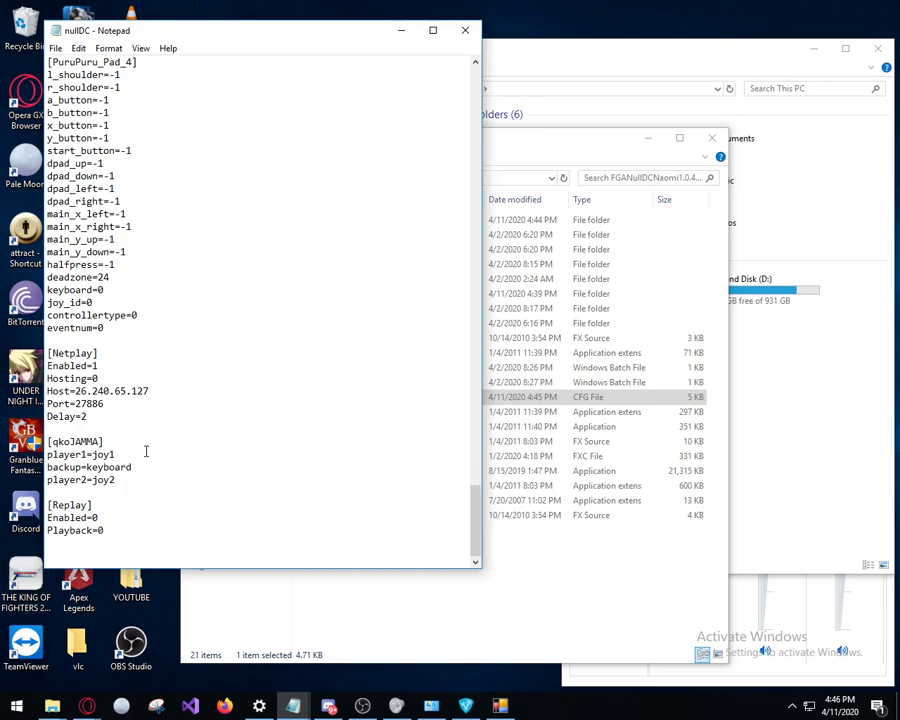
pyautogui.doubleClick(104, 454)
pyautogui.write('keyboard')
# - Set the [qkoJAMMA] backup entry to joy1 and save the nullDC config file
pyautogui.moveTo(133, 467); pyautogui.dragTo(47, 467)
pyautogui.hotkey('shift', 'Right')
pyautogui.hotkey('shift', 'Right')
pyautogui.hotkey('shift', 'Right')
pyautogui.hotkey('shift', 'Right')
pyautogui.hotkey('shift', 'Right')
pyautogui.hotkey('shift', 'Right')
pyautogui.hotkey('shift', 'Right')
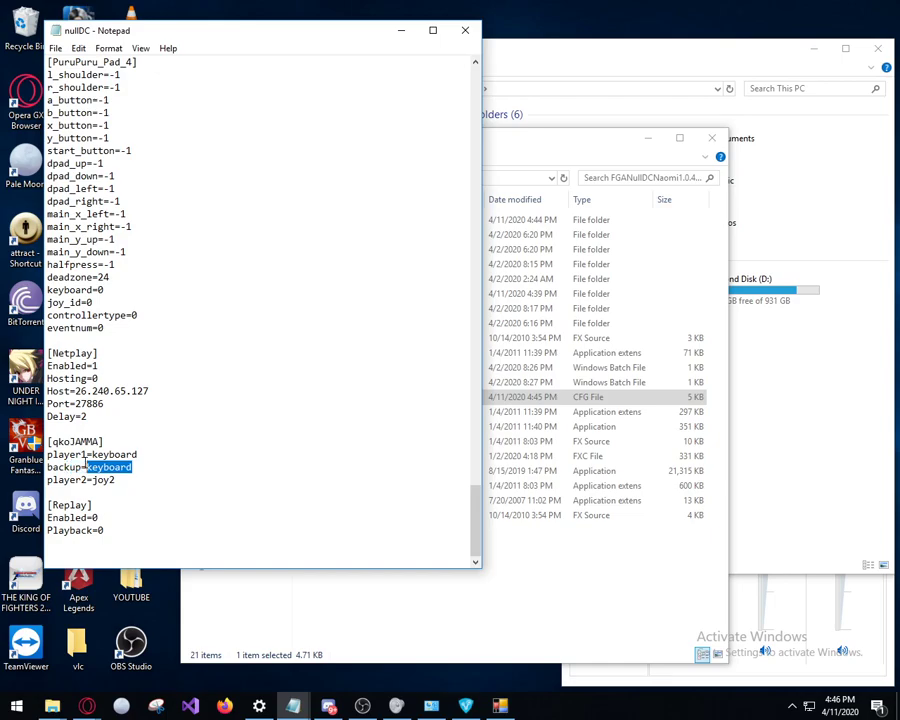
pyautogui.press('BackSpace')
pyautogui.write('joy1')
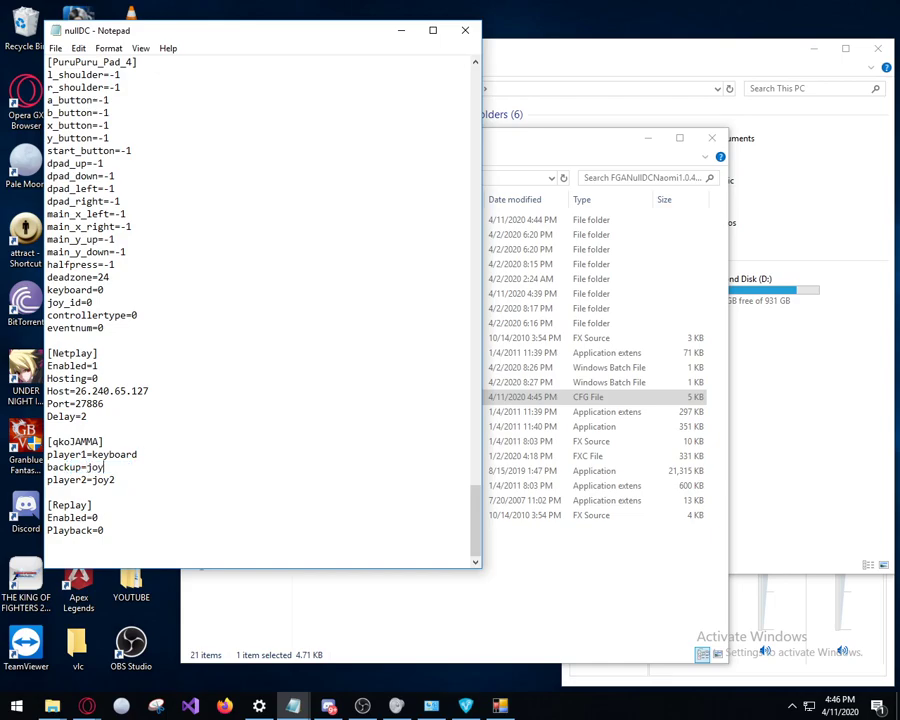
pyautogui.click(55, 48)
pyautogui.click(70, 95)
# - Clear the value of the backup entry in the [qkoJAMMA] section
pyautogui.moveTo(47, 480); pyautogui.dragTo(109, 467)
pyautogui.press('BackSpace')
# - Switch to the FGC ARCADIA NullDC Guide in Opera, review its netplay instructions and closing contact section, and minimize the browser
pyautogui.click(87, 706)
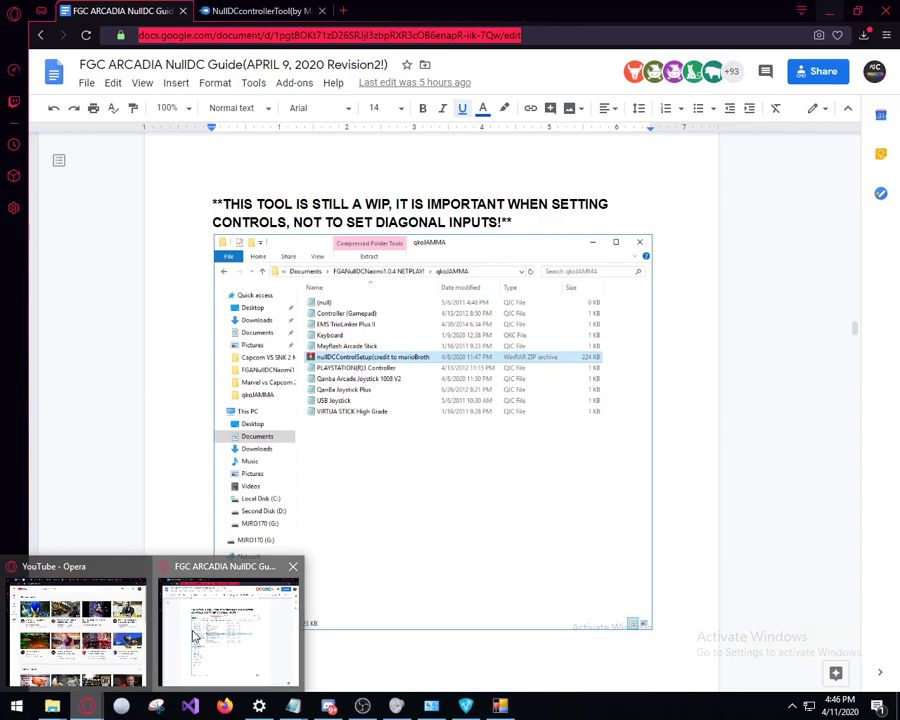
pyautogui.click(230, 625)
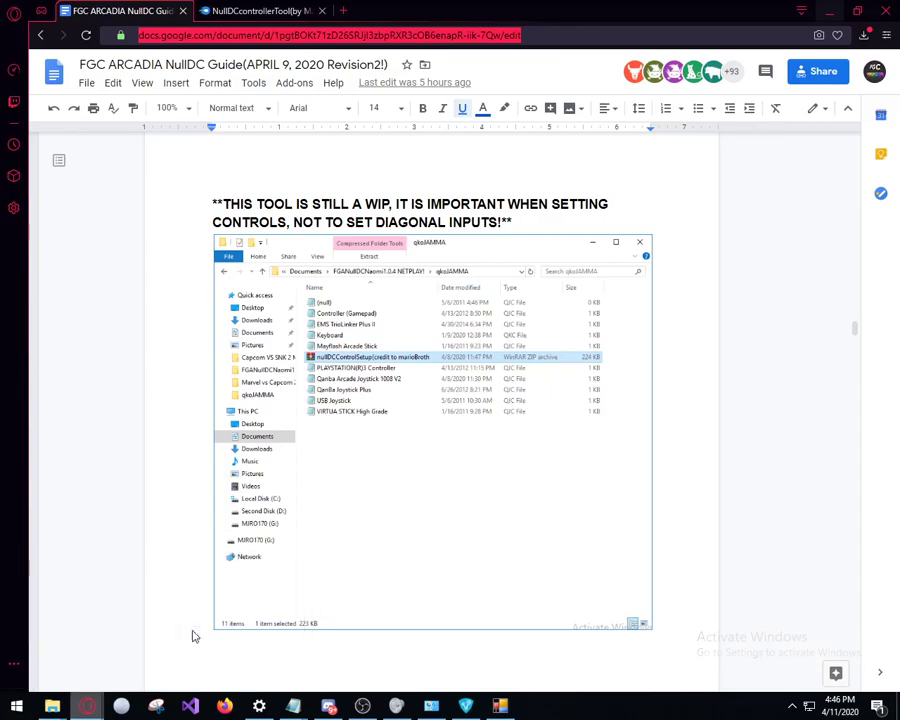
pyautogui.scroll(-10, 740, 390)
pyautogui.scroll(-3, 822, 364)
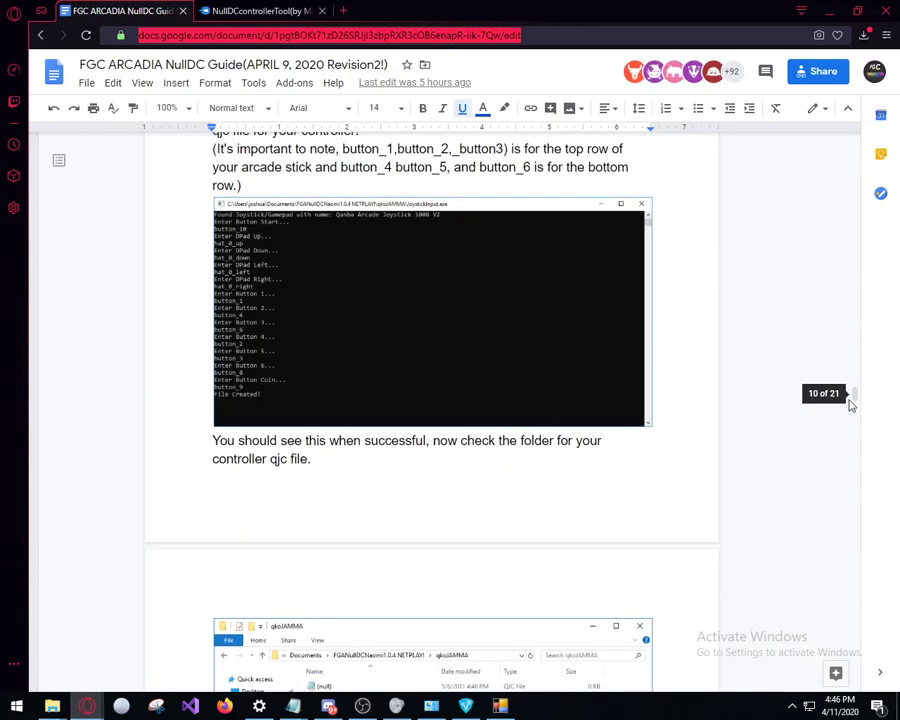
pyautogui.moveTo(852, 400); pyautogui.dragTo(828, 596)
pyautogui.scroll(-10, 600, 372)
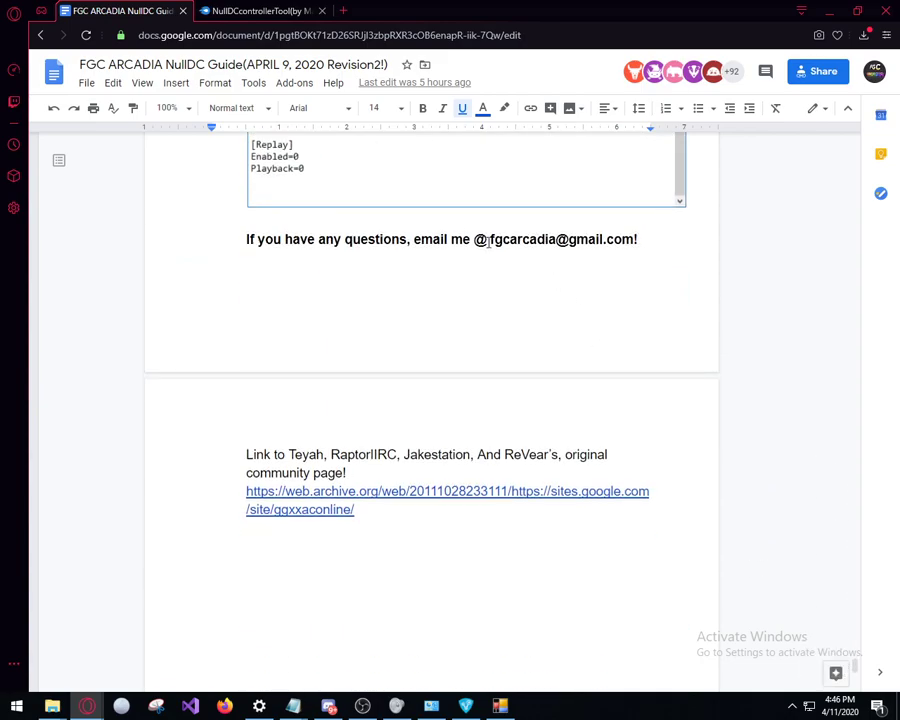
pyautogui.scroll(15, 569, 364)
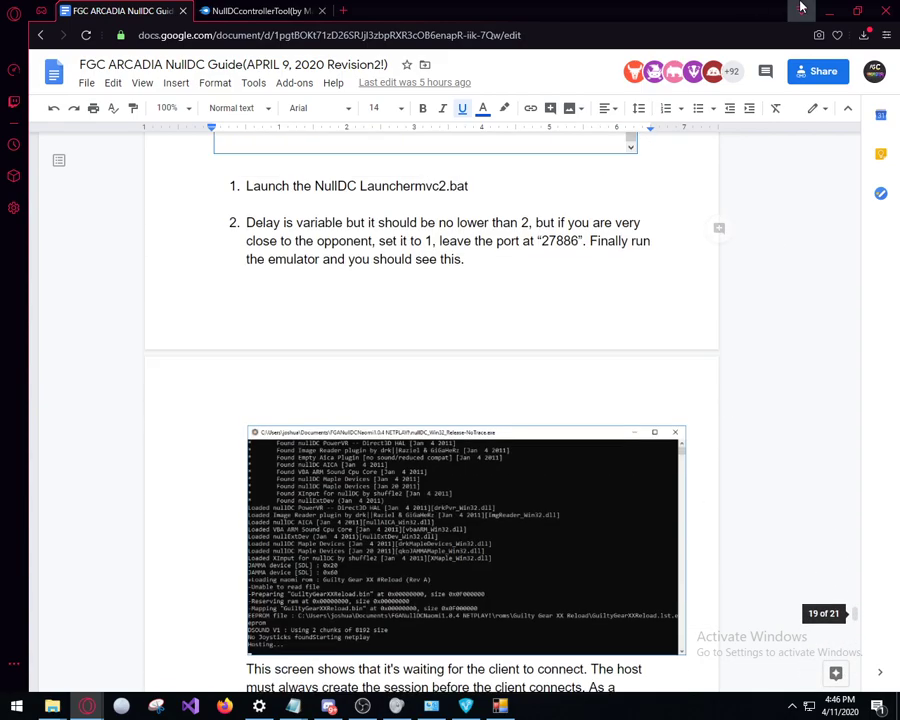
pyautogui.click(830, 15)
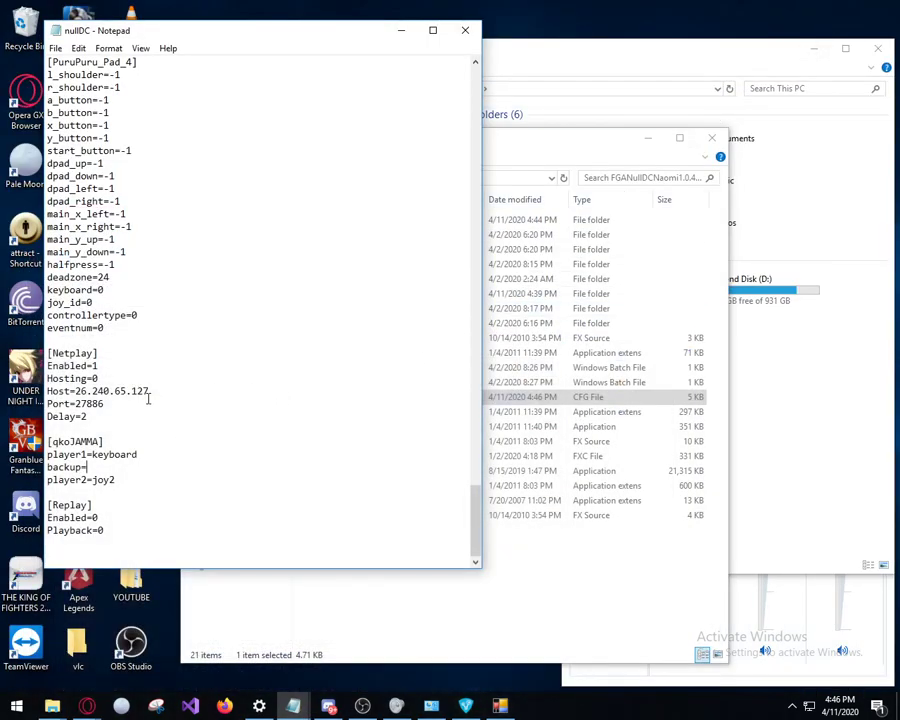
# - Close the nullDC config file without saving the cleared backup entry
pyautogui.click(465, 30)
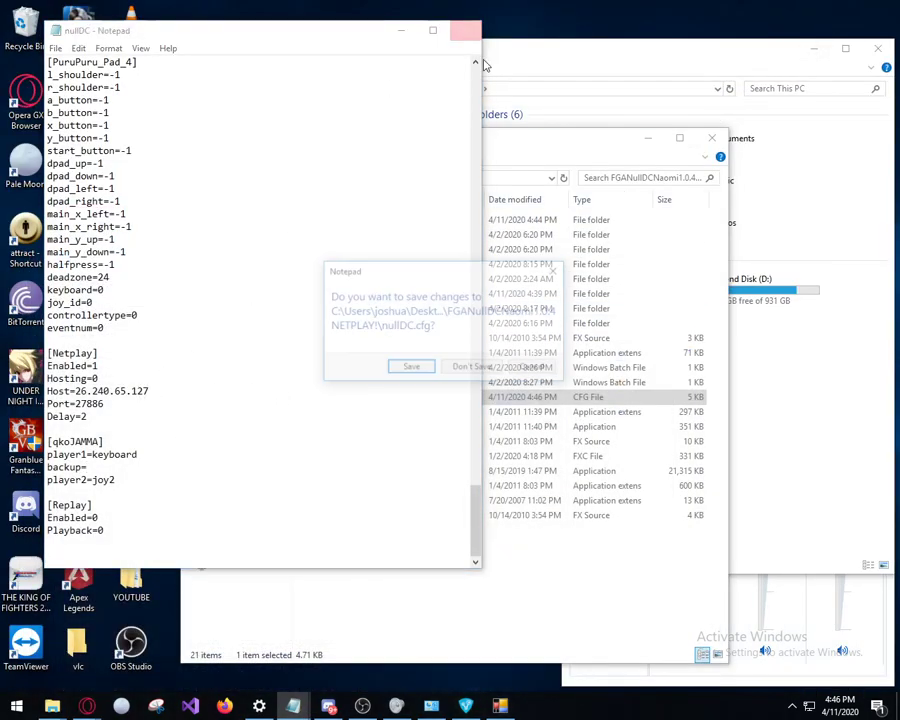
pyautogui.click(455, 372)
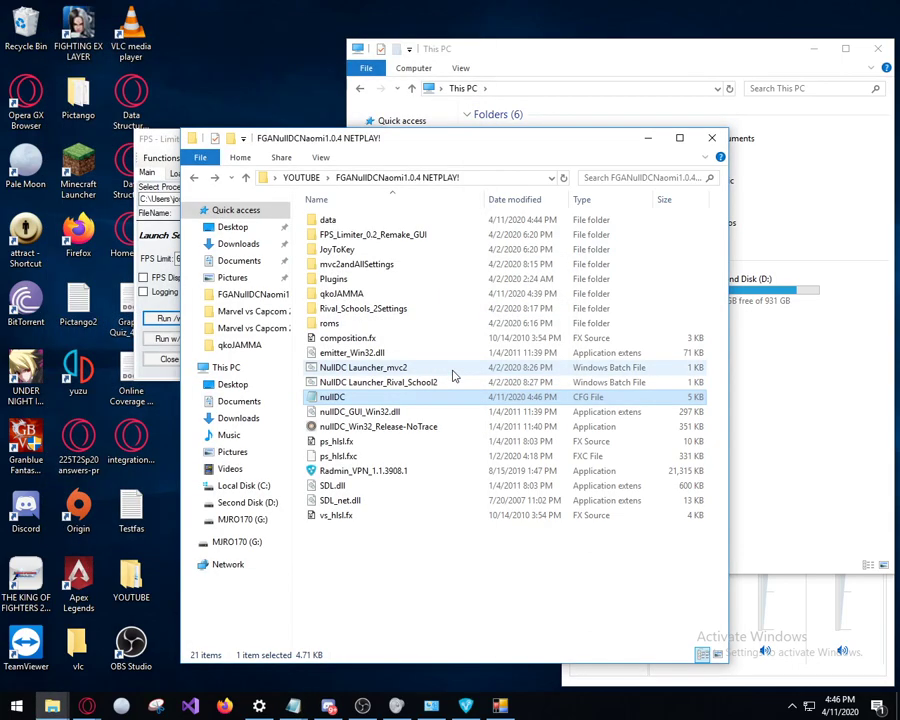
pyautogui.moveTo(362, 706)
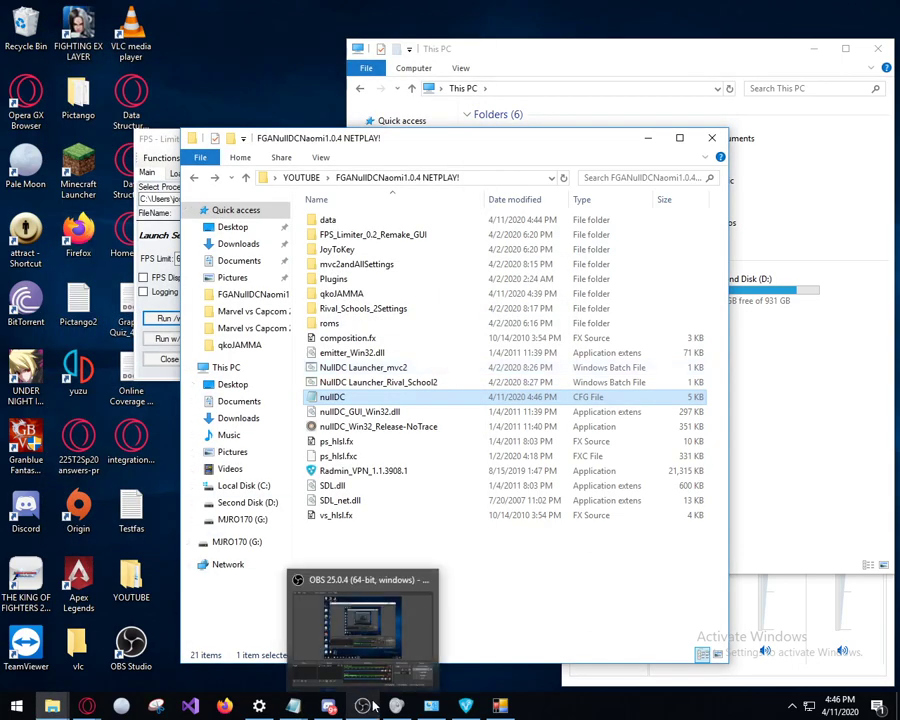